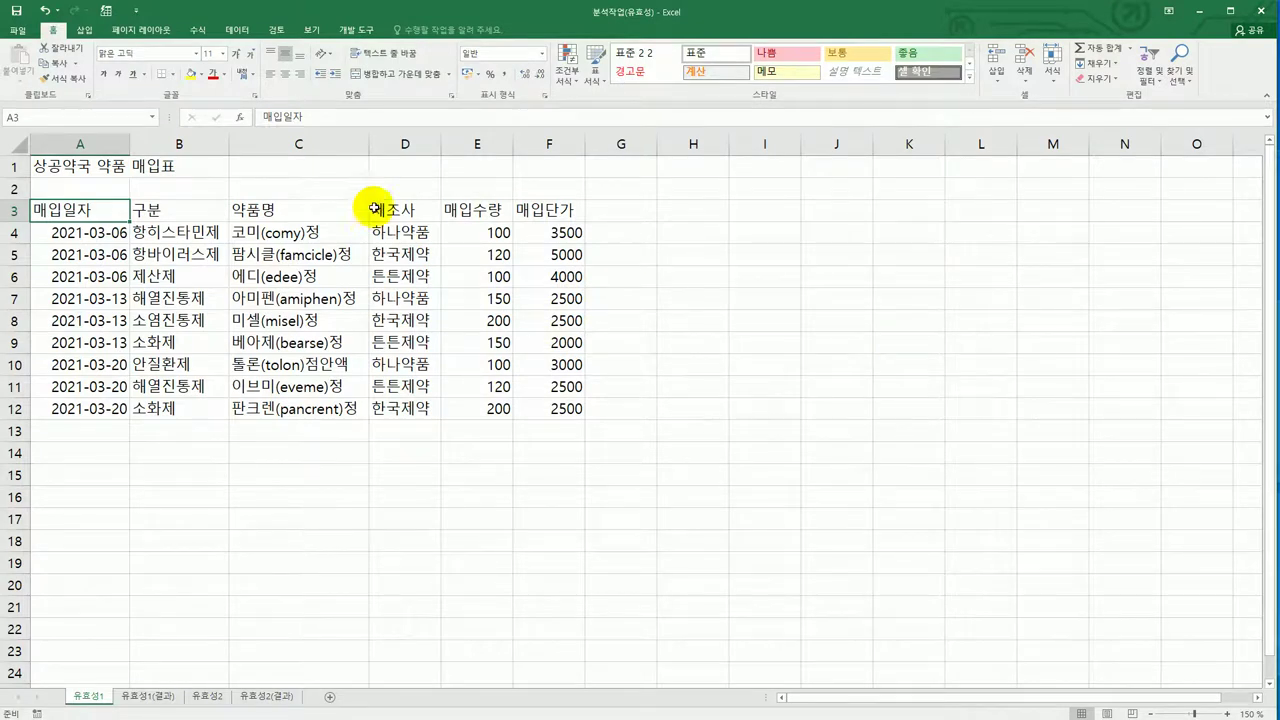
# Set up a data validation rule on cells A4:A12 that allows only dates (날짜).
pyautogui.click(105, 233)
pyautogui.moveTo(106, 278); pyautogui.dragTo(110, 410)
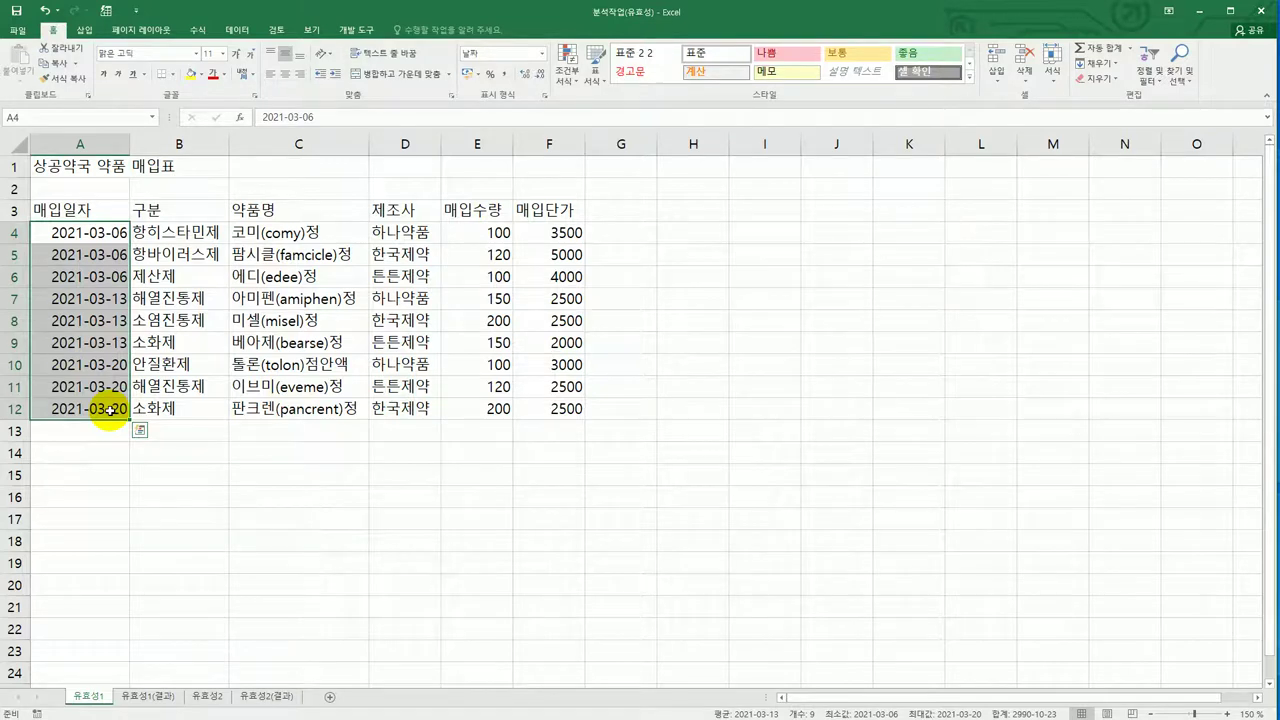
pyautogui.click(236, 30)
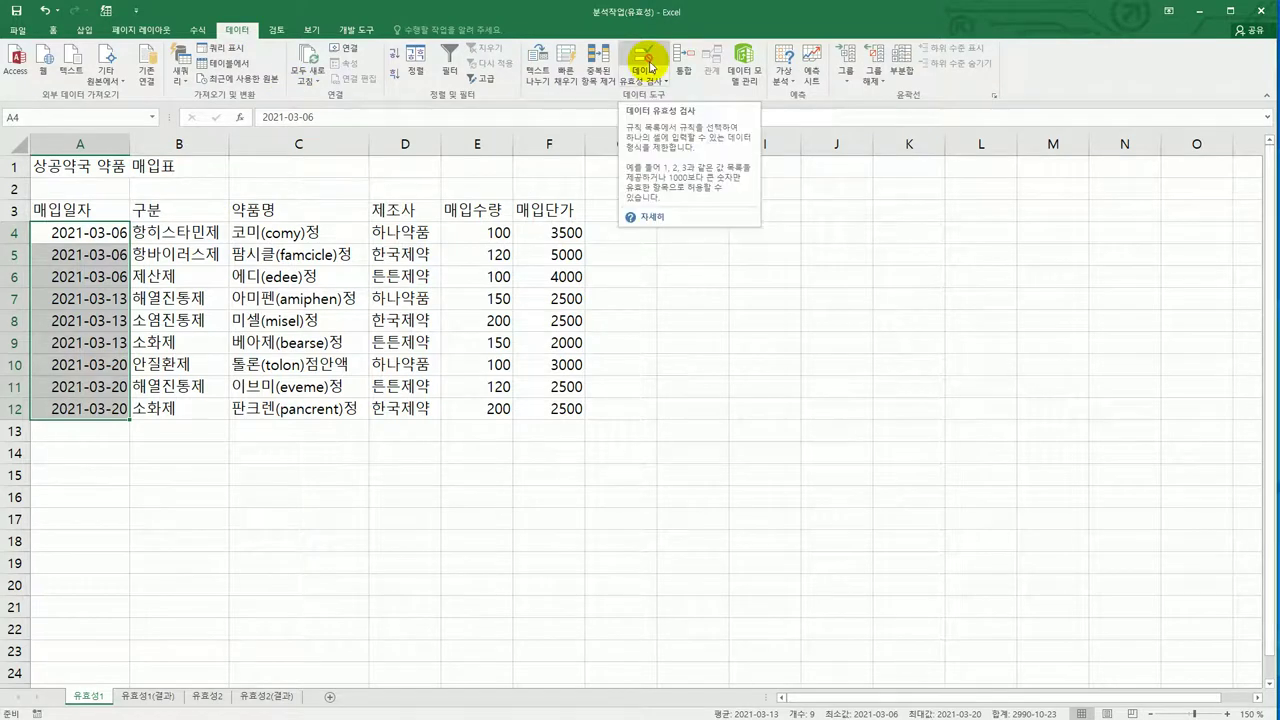
pyautogui.click(648, 54)
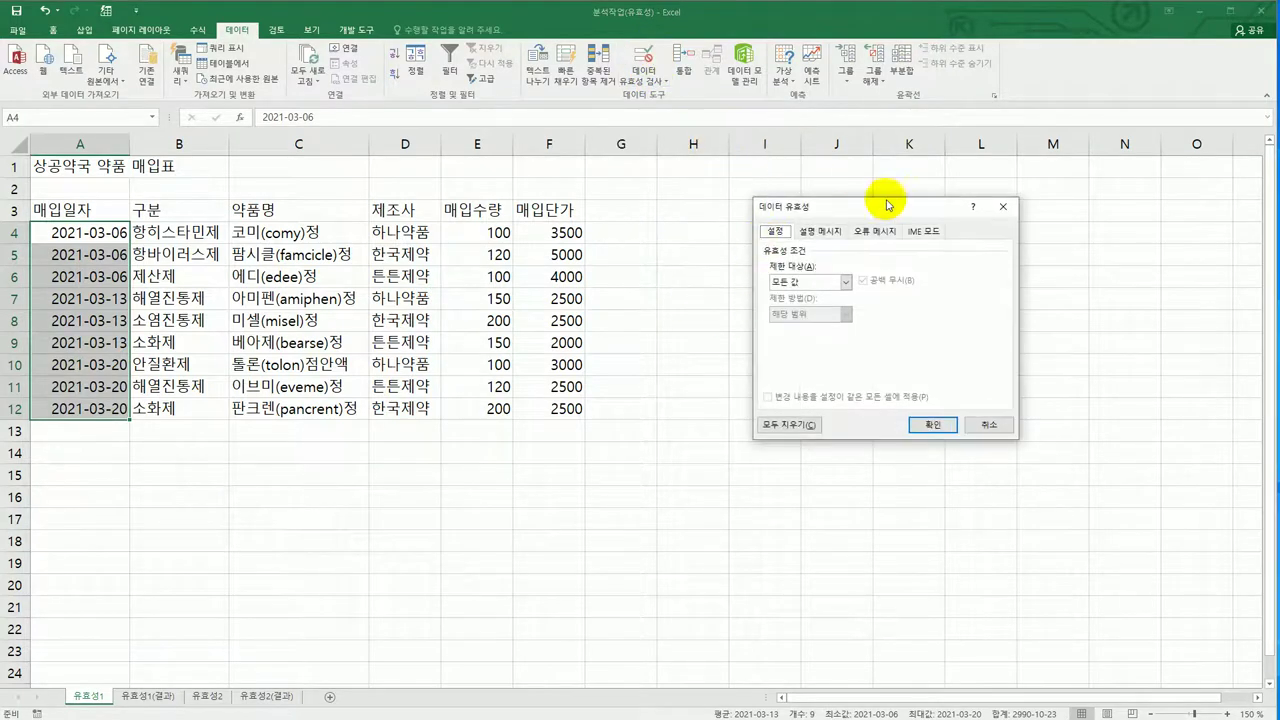
pyautogui.click(989, 425)
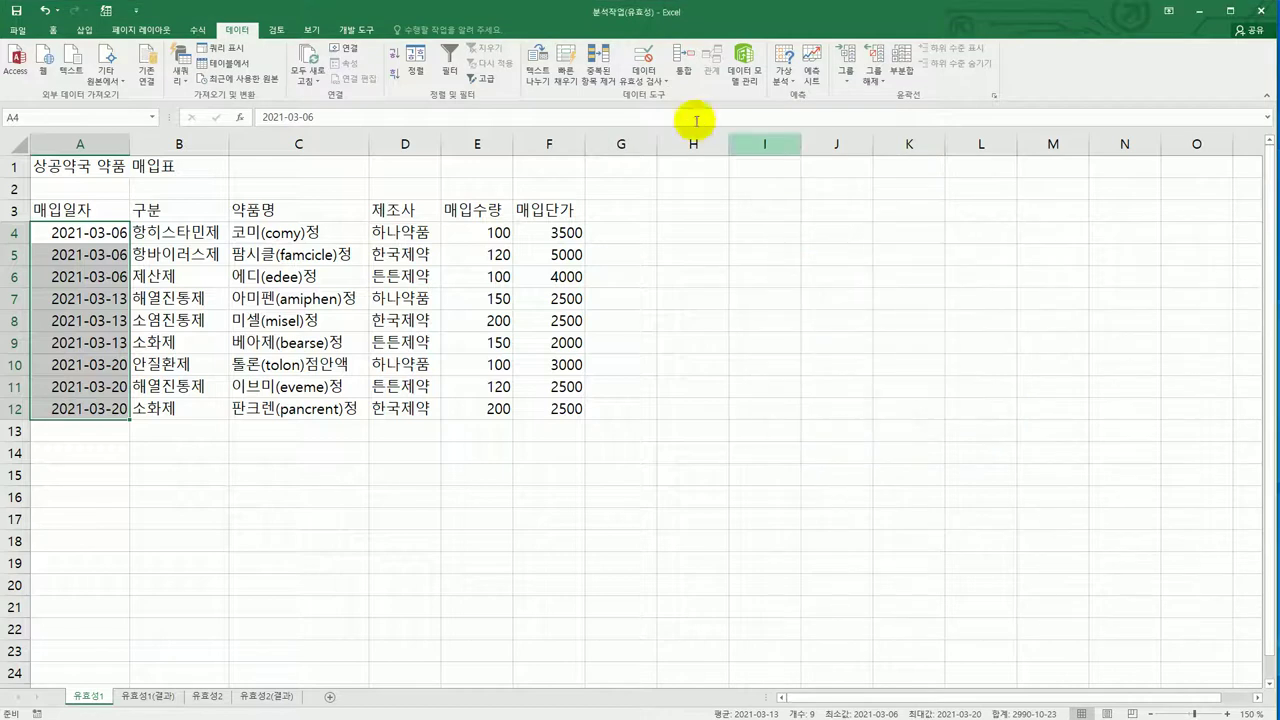
pyautogui.click(647, 83)
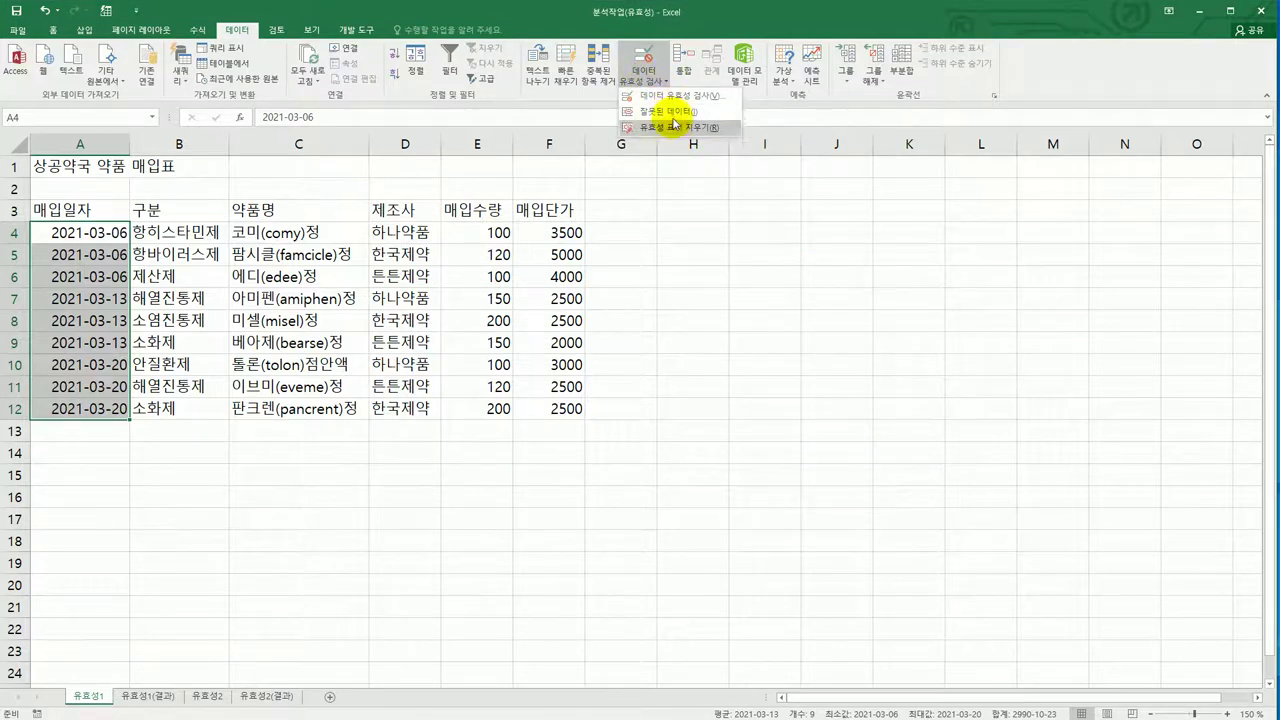
pyautogui.click(678, 98)
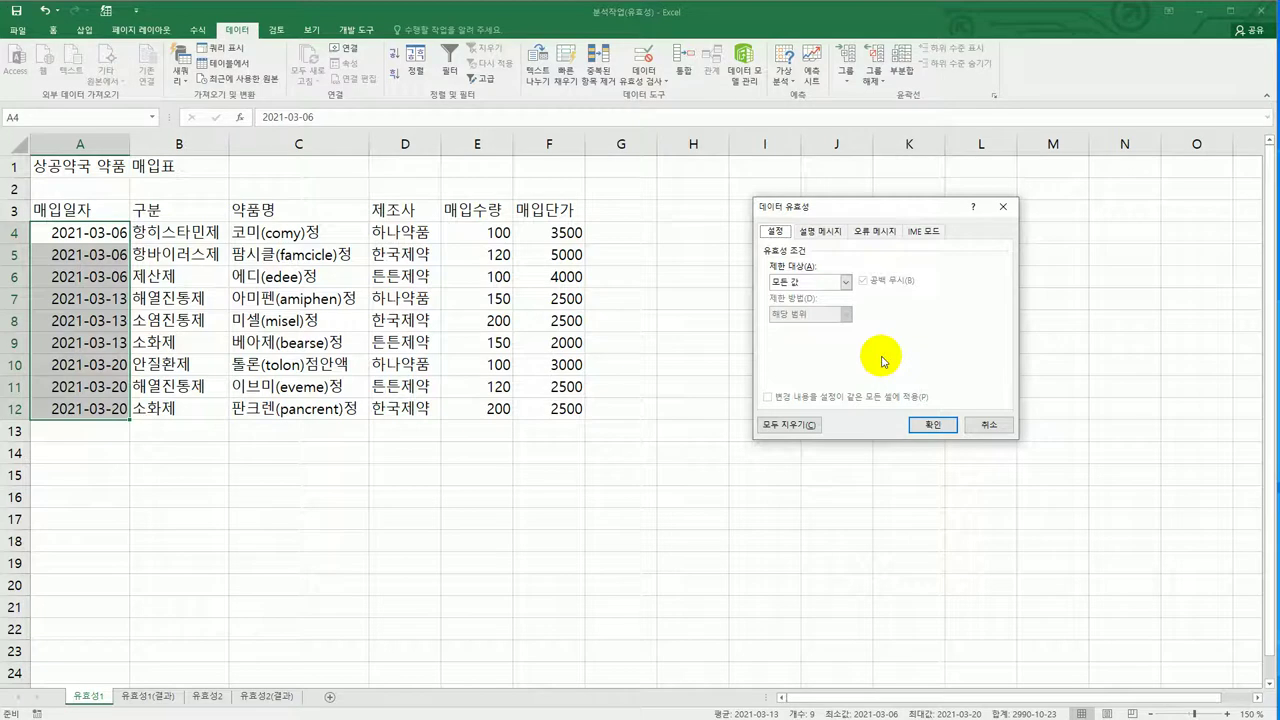
pyautogui.click(835, 285)
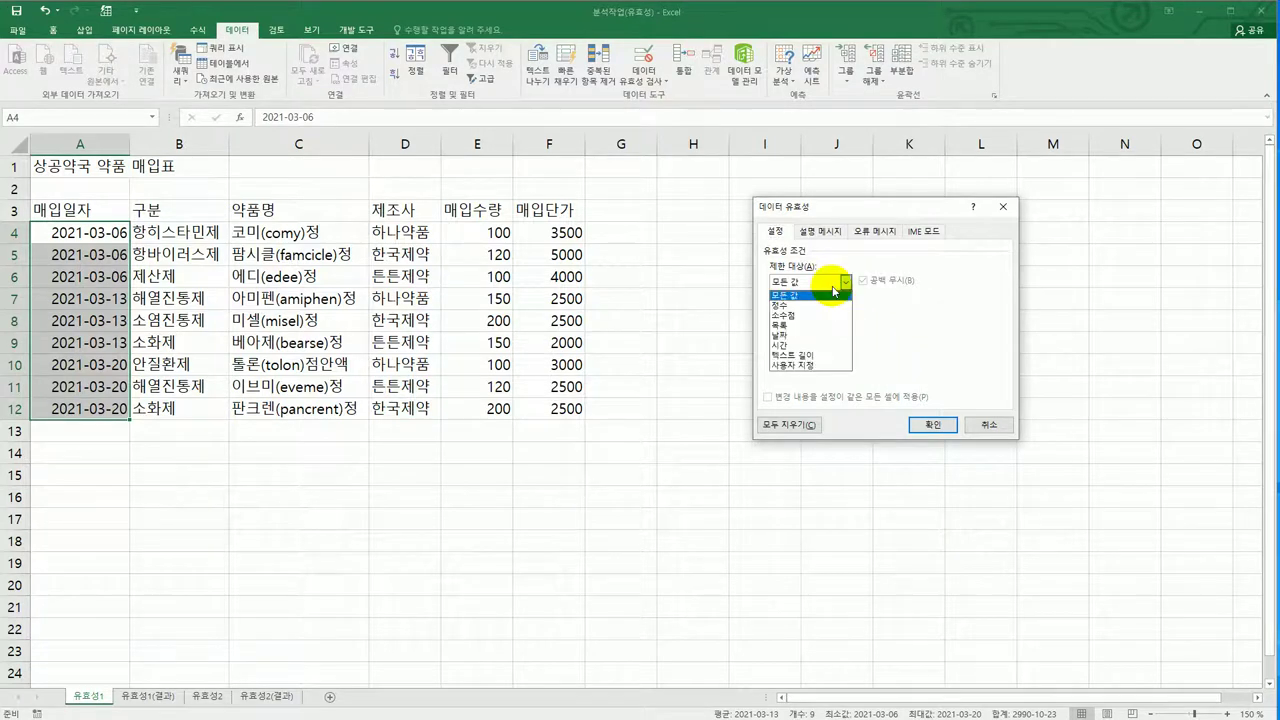
pyautogui.click(828, 336)
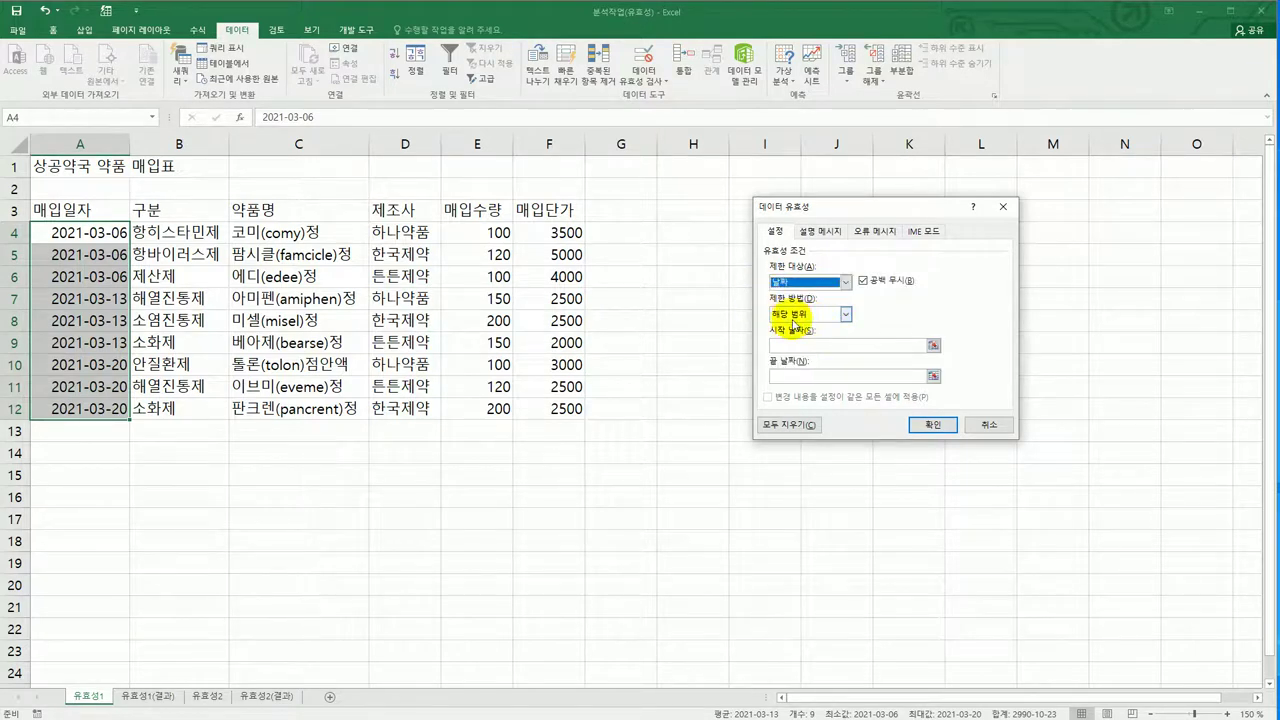
# Limit the allowed dates to the range from start date 2021-3-1 to end date 2021-3-31.
pyautogui.click(798, 345)
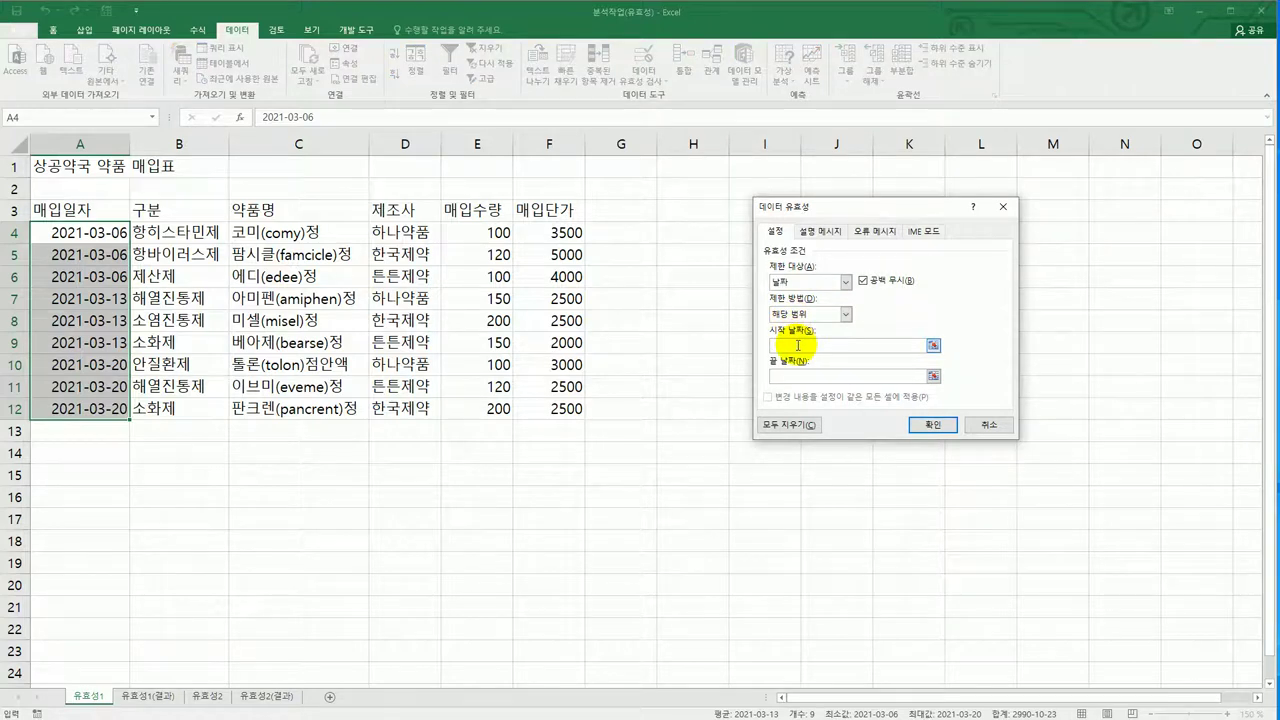
pyautogui.write('2021-3-1')
pyautogui.click(802, 377)
pyautogui.write('2021-3')
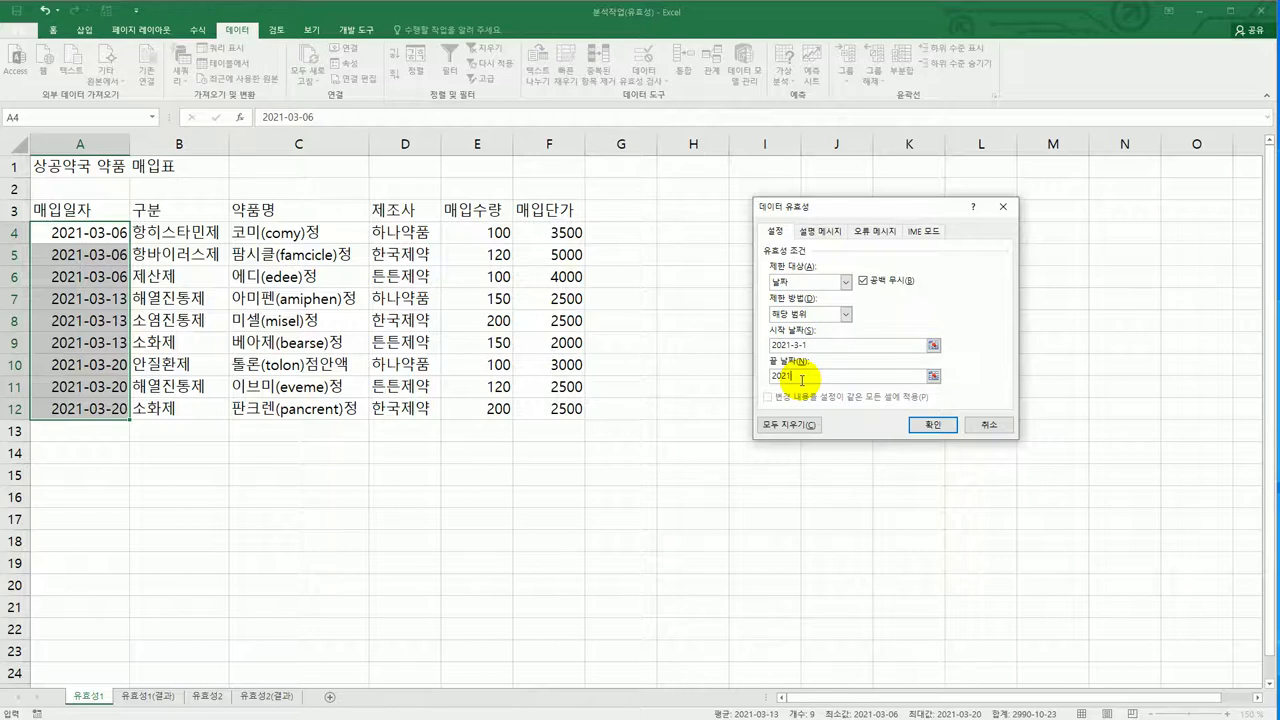
pyautogui.write('-31')
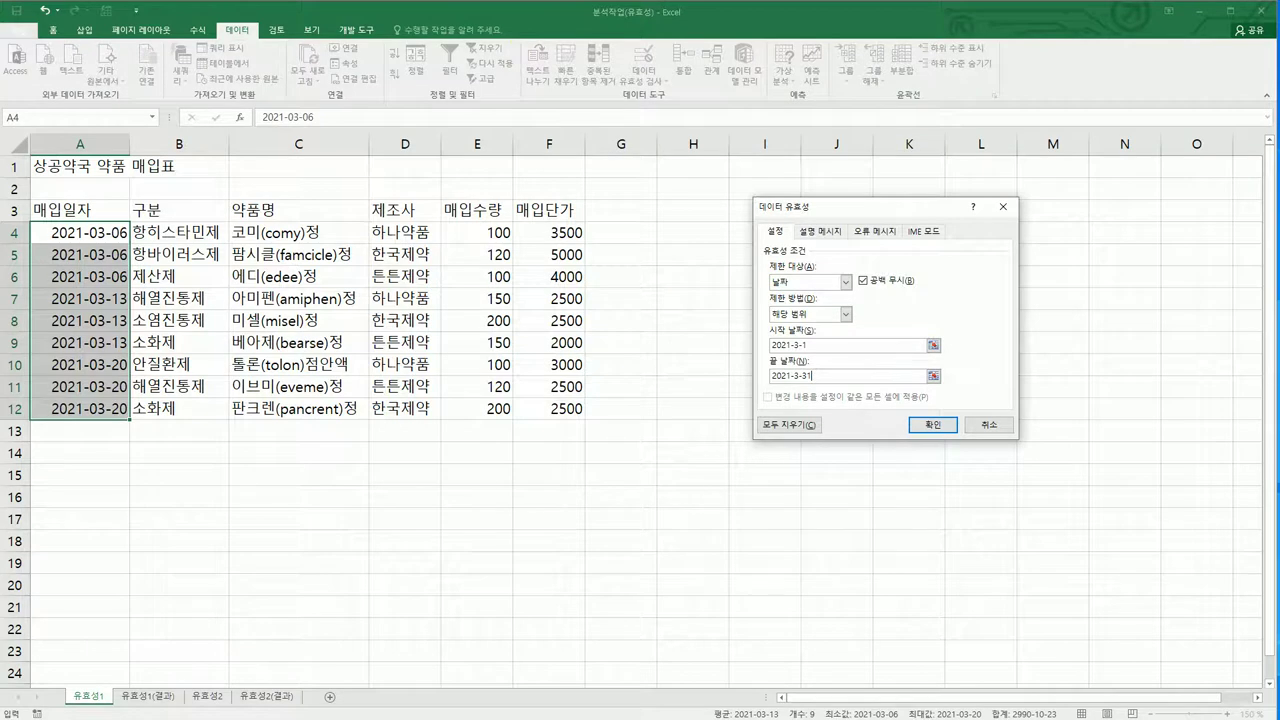
# Following the exercise document, give the rule an input message titled "3월 매입일" with the text "3월 1일 ~ 3월 31일".
pyautogui.hotkey('alt', 'Tab')
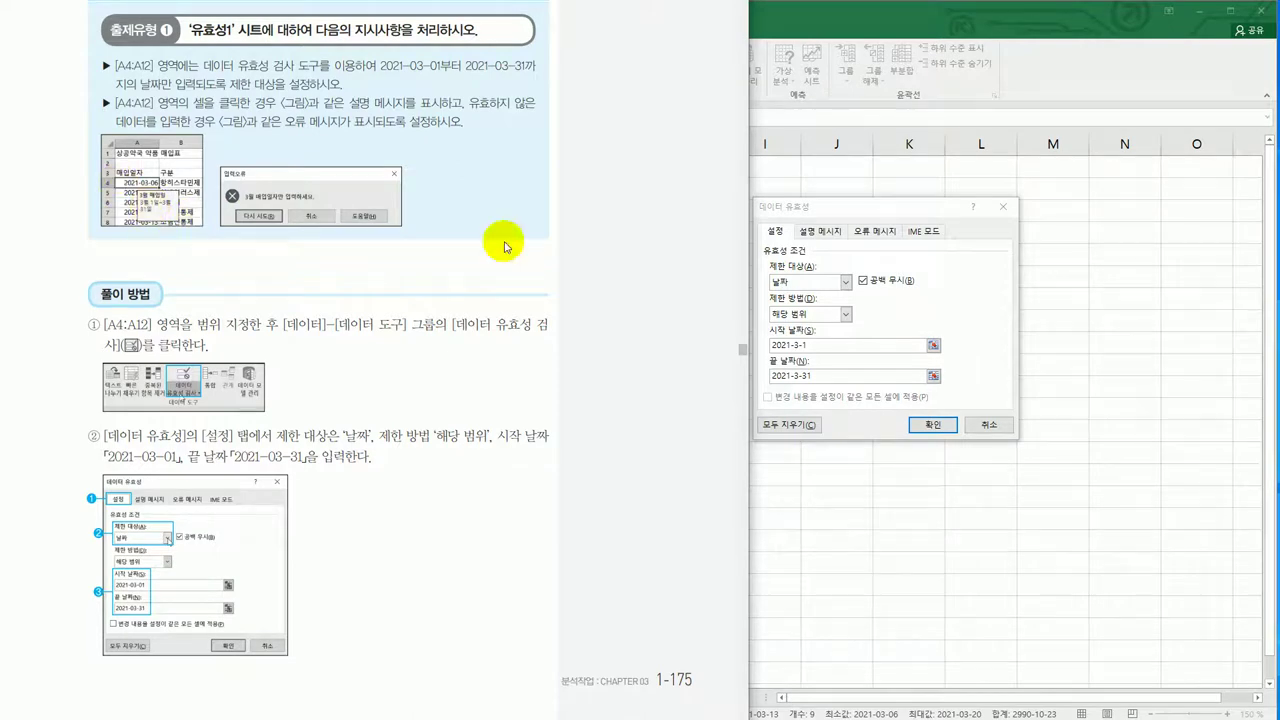
pyautogui.click(891, 212)
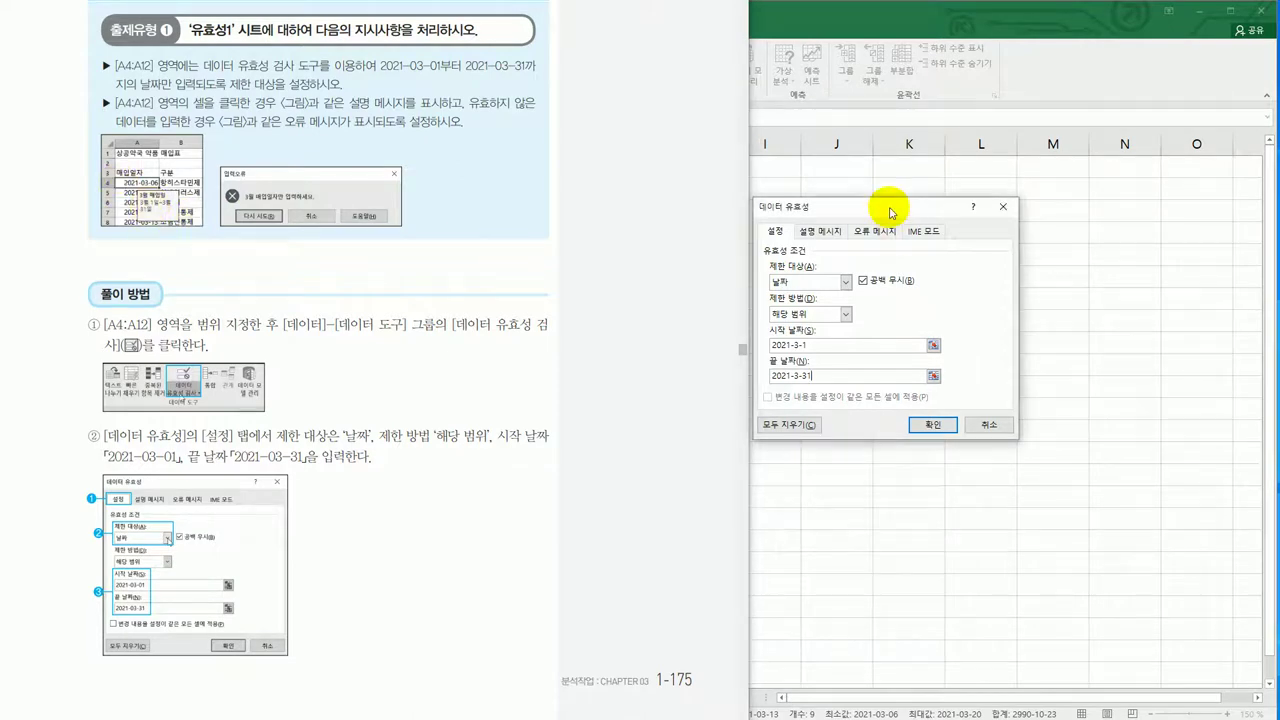
pyautogui.click(803, 236)
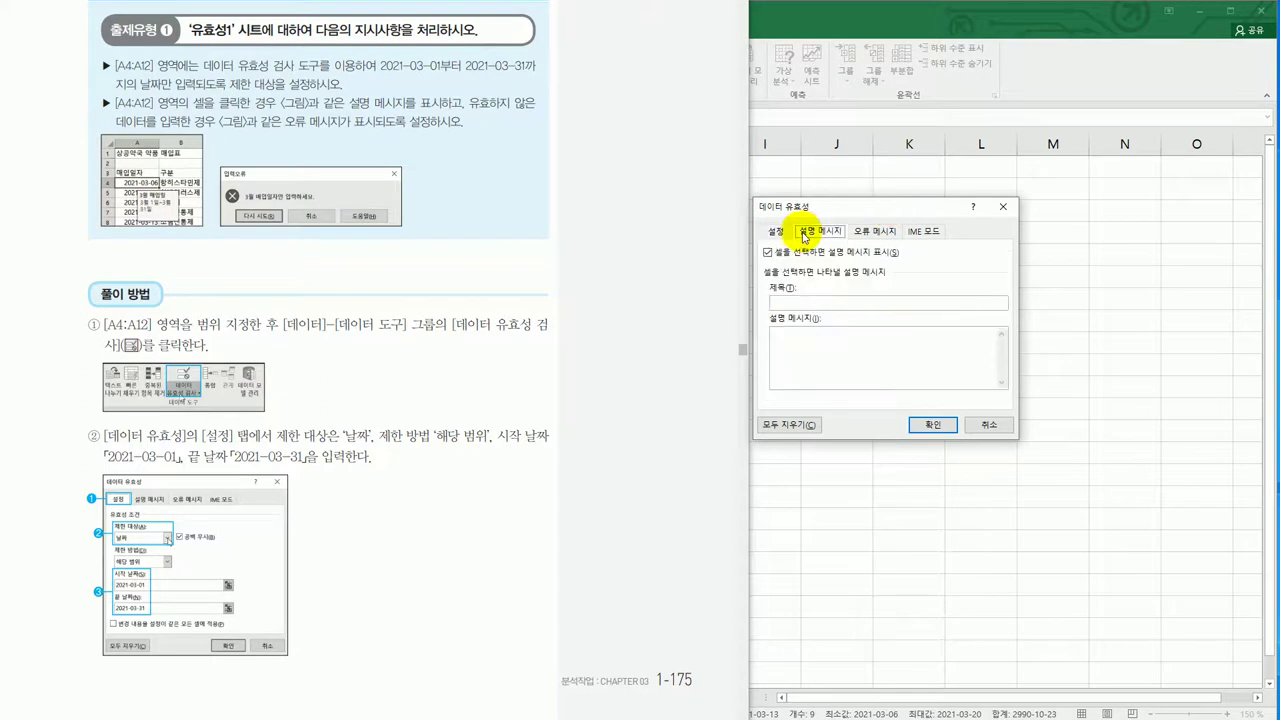
pyautogui.click(808, 304)
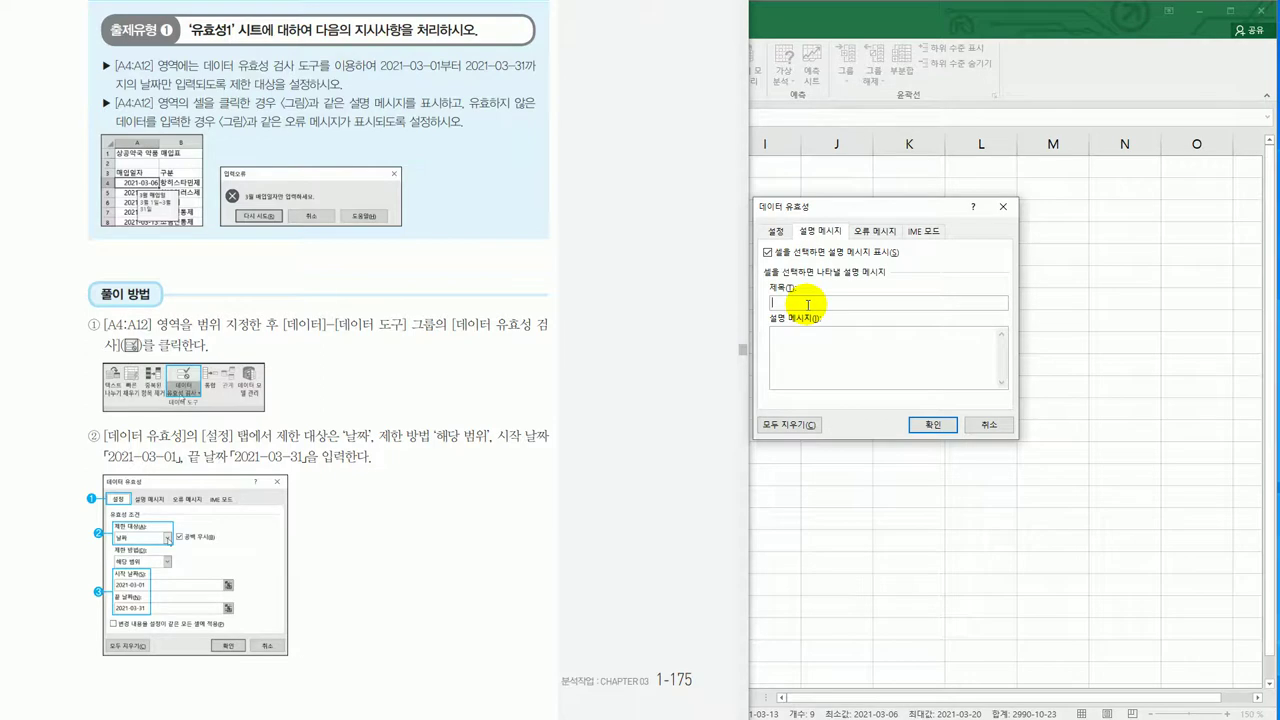
pyautogui.write('3ㅇ')
pyautogui.write(' 매입일')
pyautogui.press('Tab')
pyautogui.write('3월 1일 ~ 3월 31일')
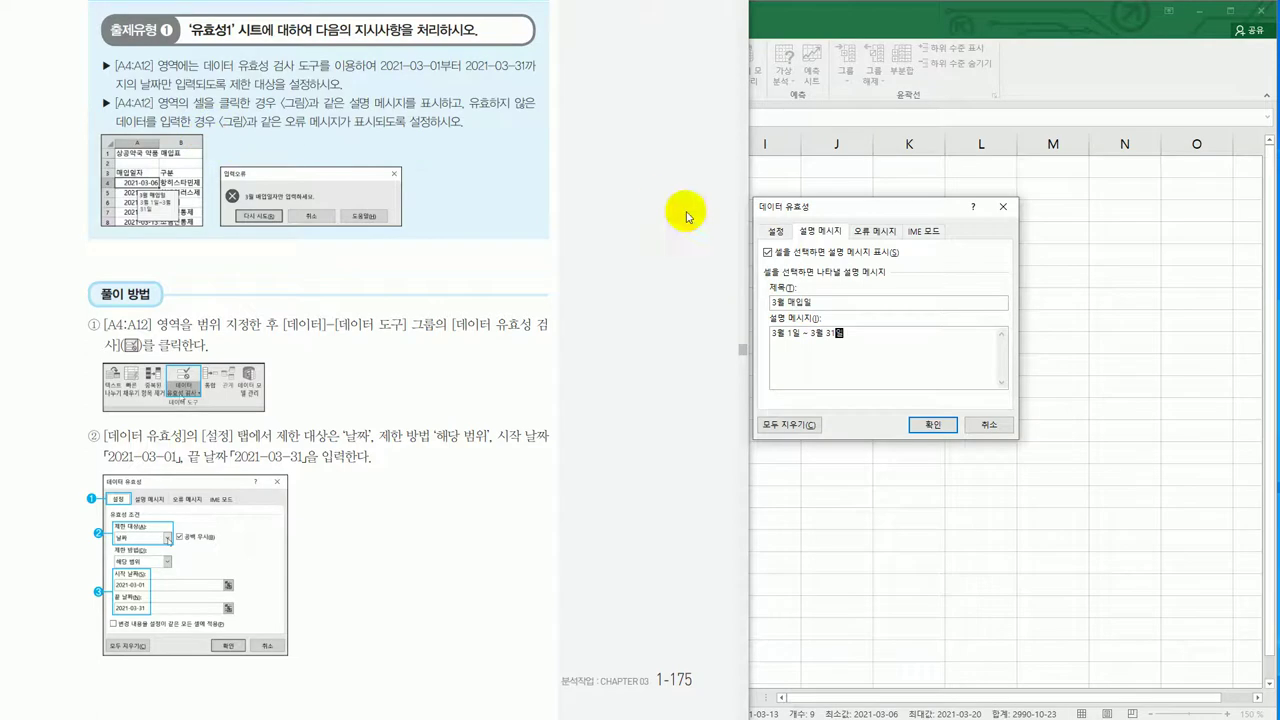
# Try the 경고 and 정보 styles for the validation rule's error alert and settle on 중지.
pyautogui.click(874, 233)
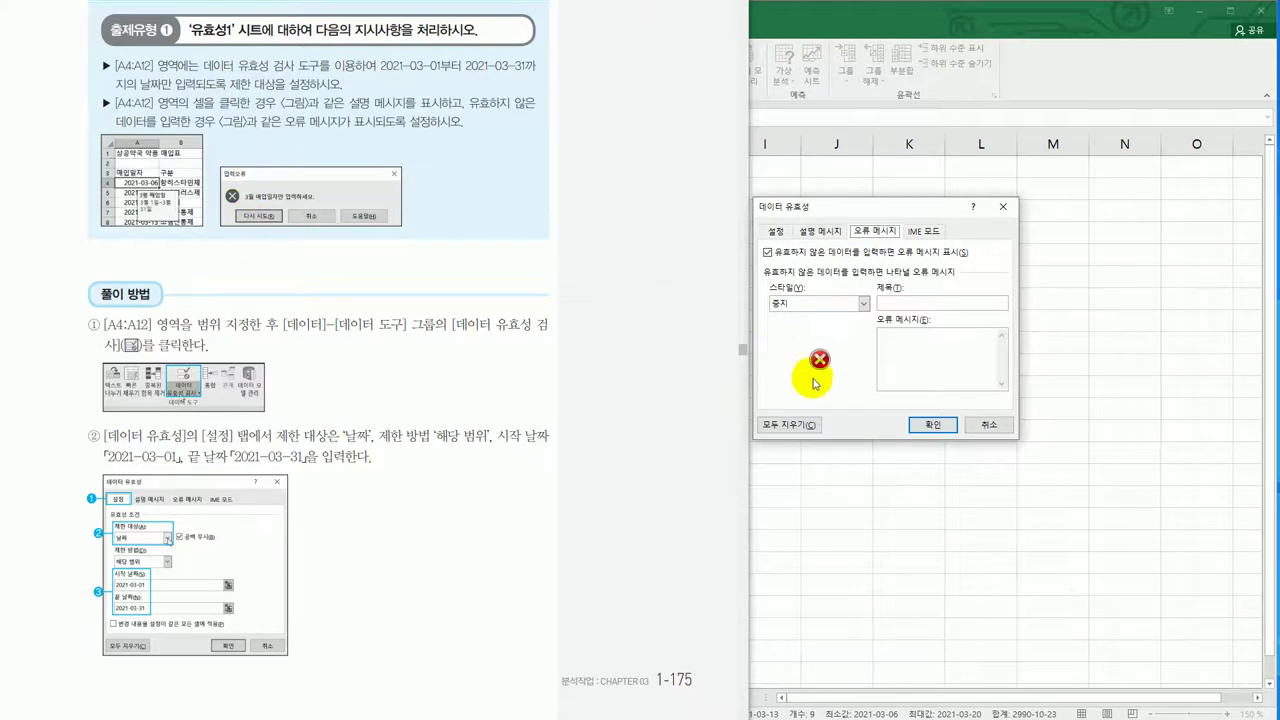
pyautogui.click(864, 306)
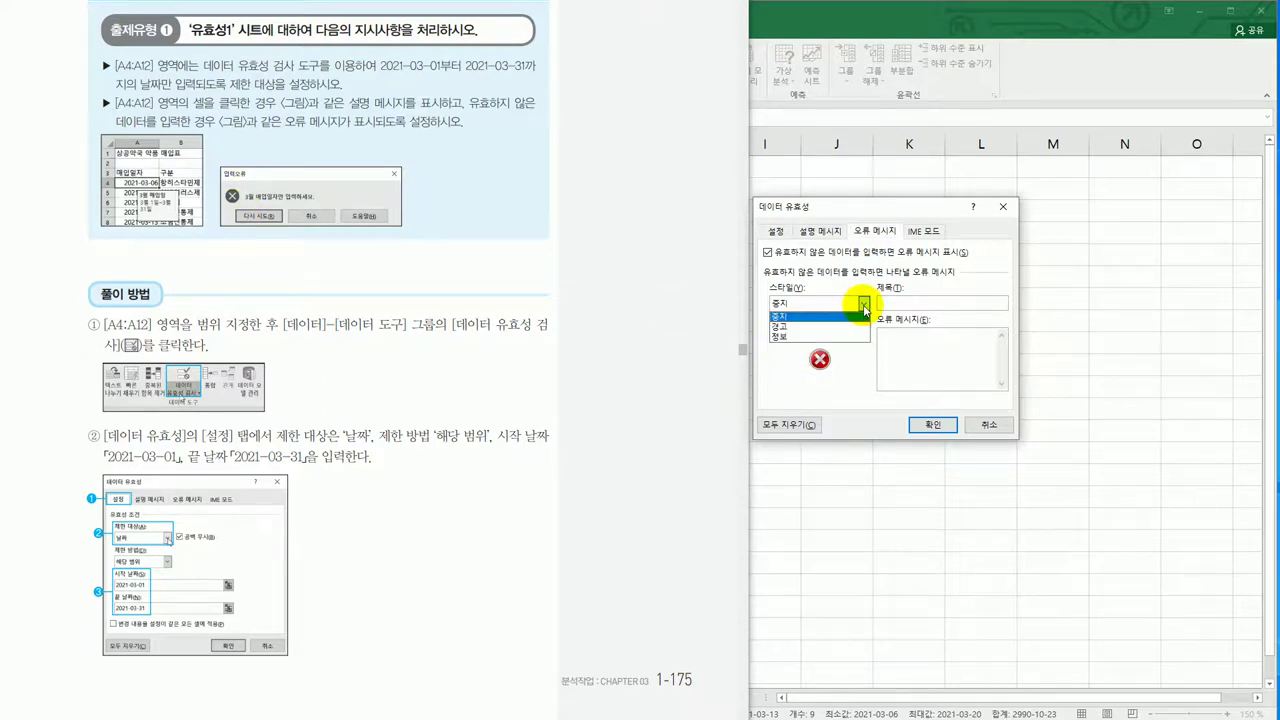
pyautogui.click(848, 328)
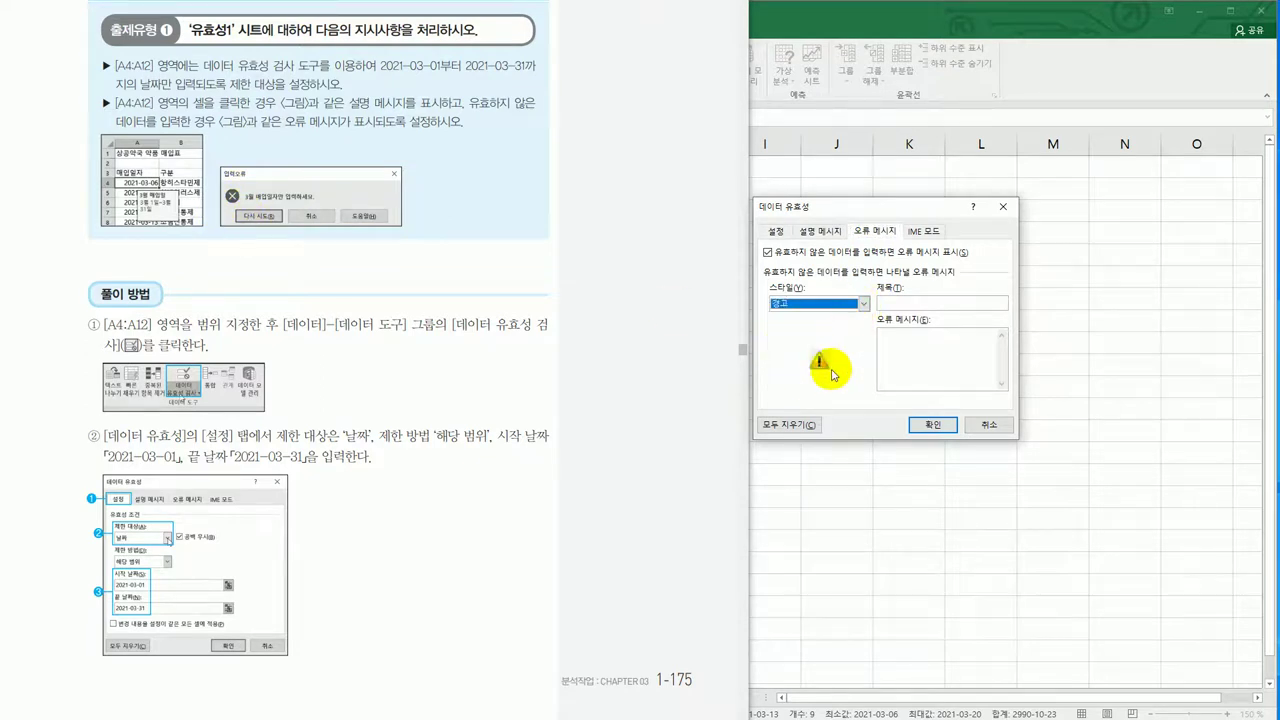
pyautogui.click(863, 304)
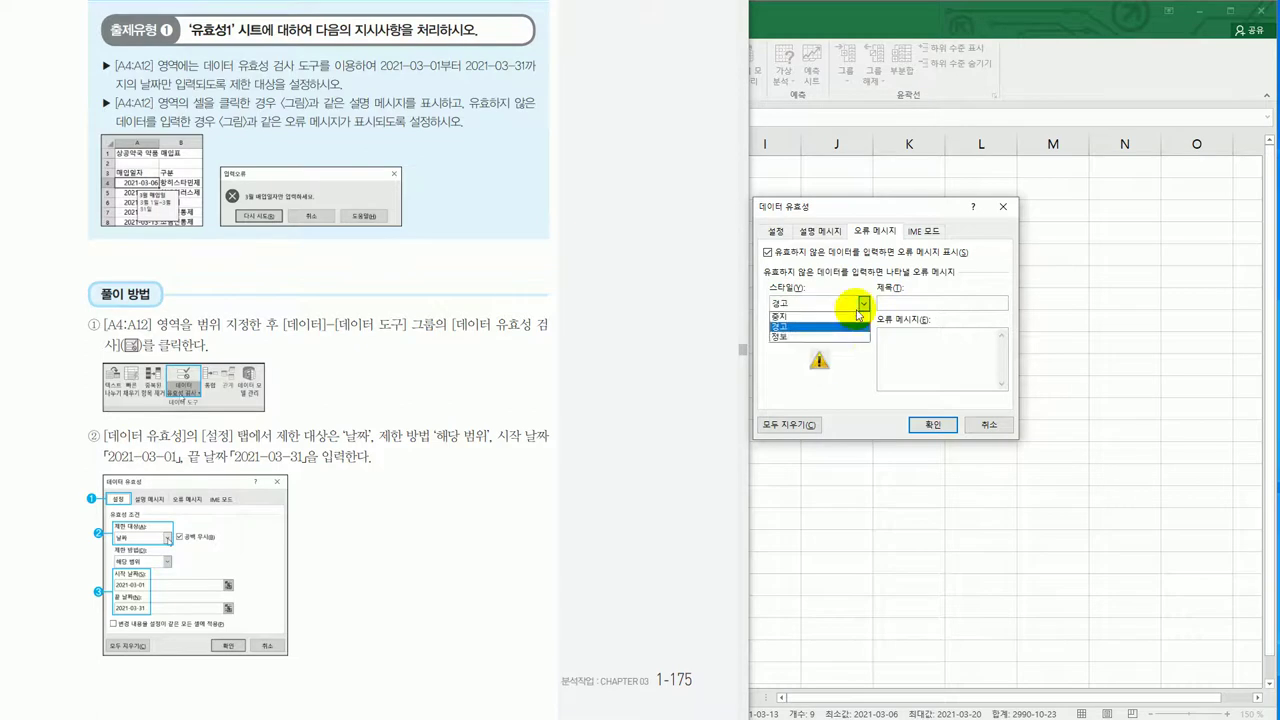
pyautogui.click(826, 337)
pyautogui.click(863, 304)
pyautogui.click(822, 318)
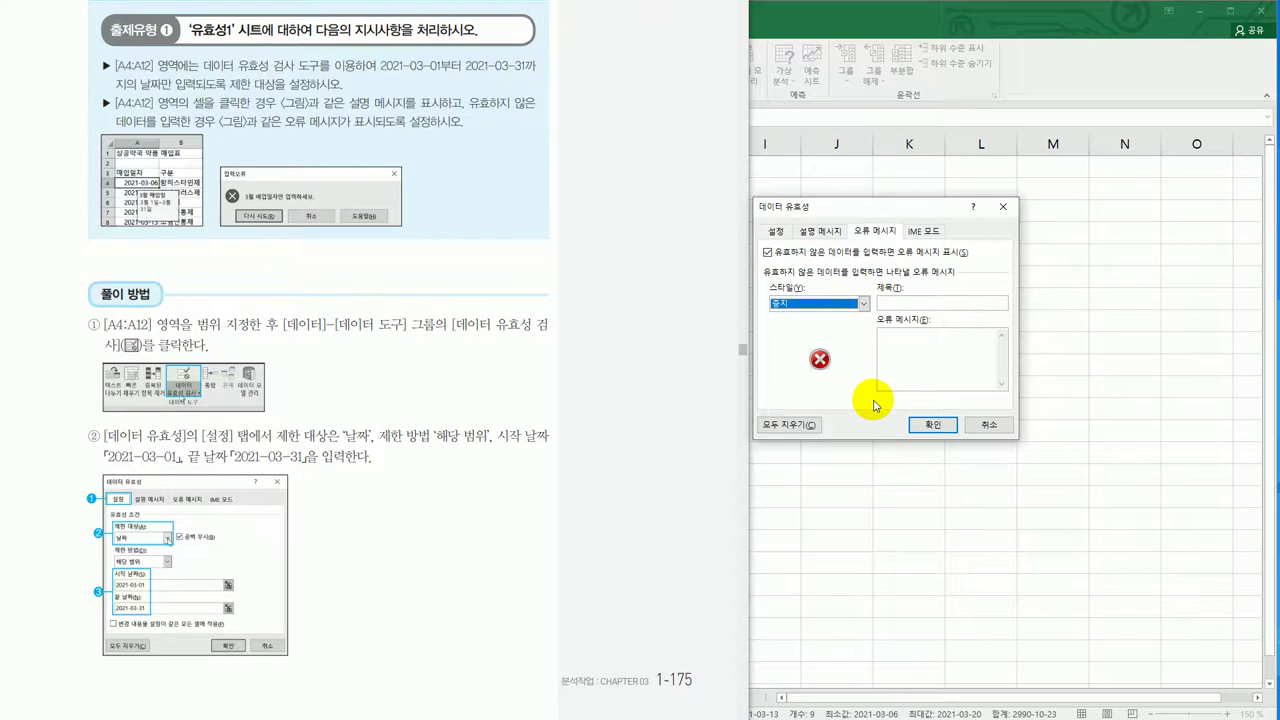
# Title the error alert "입력오류" with the message "3월 매입일자만 입력하세요." and apply the validation rule.
pyautogui.click(895, 304)
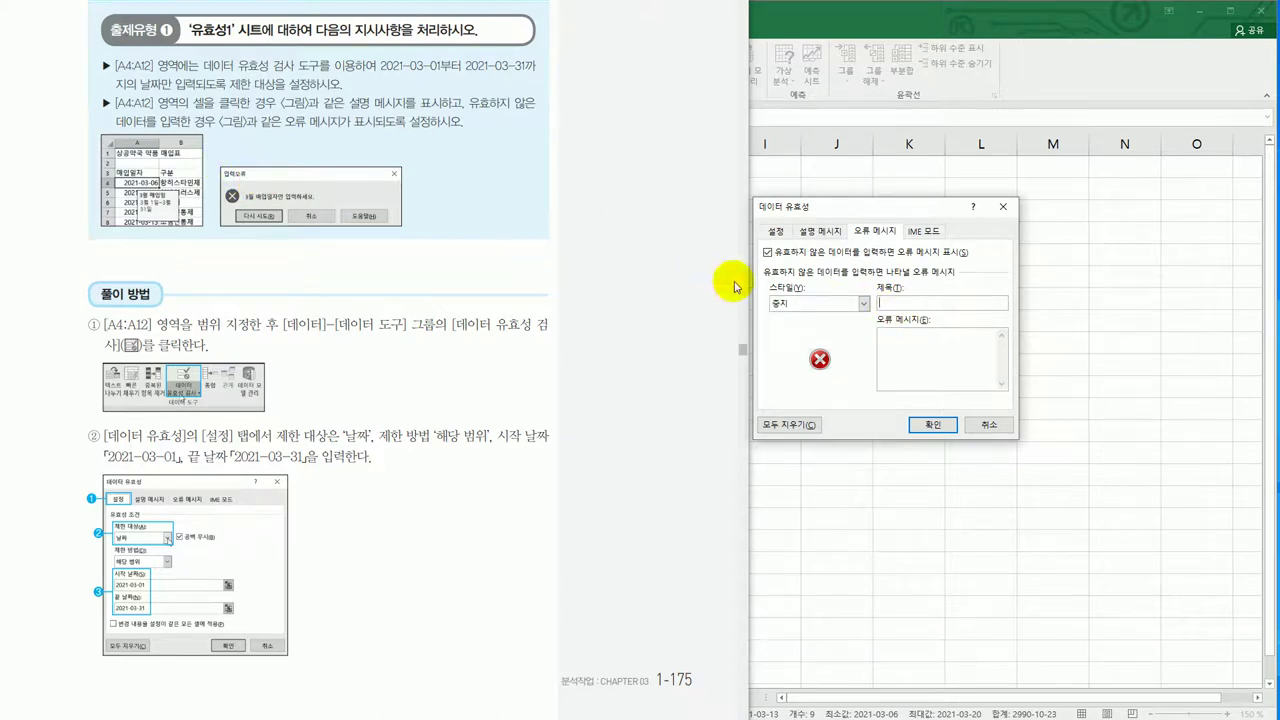
pyautogui.write('입력오류')
pyautogui.press('Tab')
pyautogui.write('3')
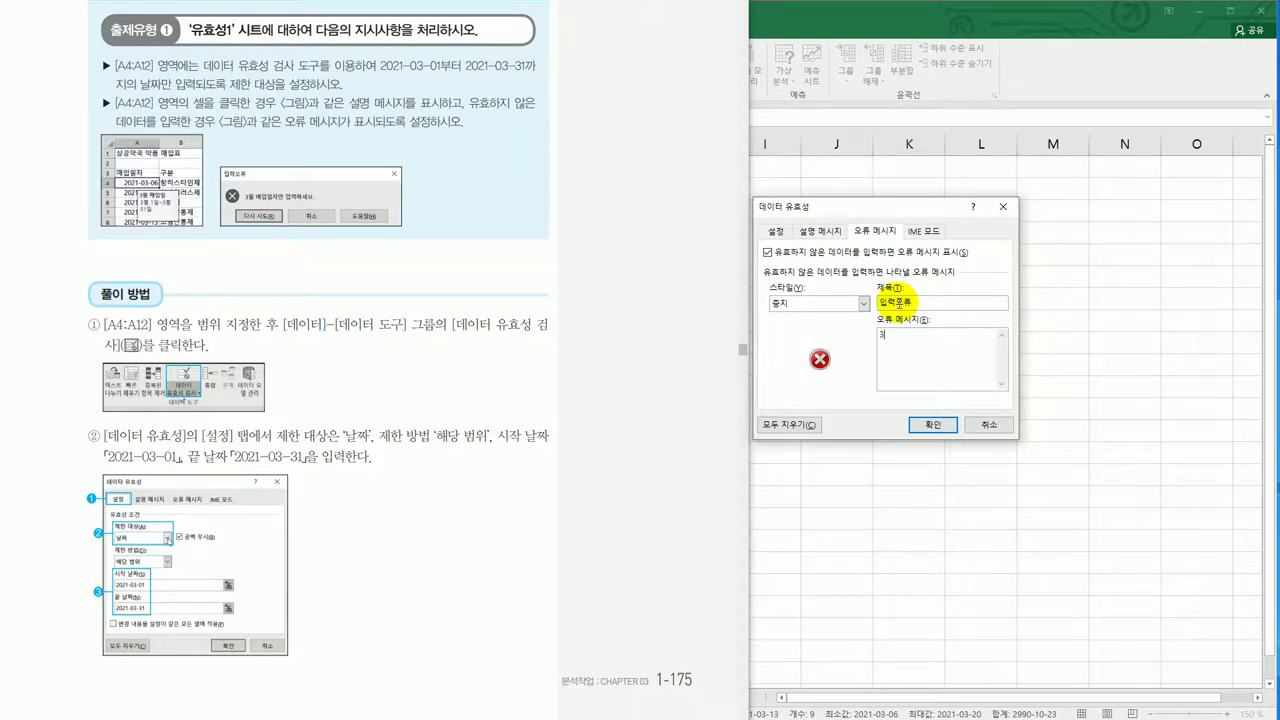
pyautogui.write('월 매입일자만 입력하세요.')
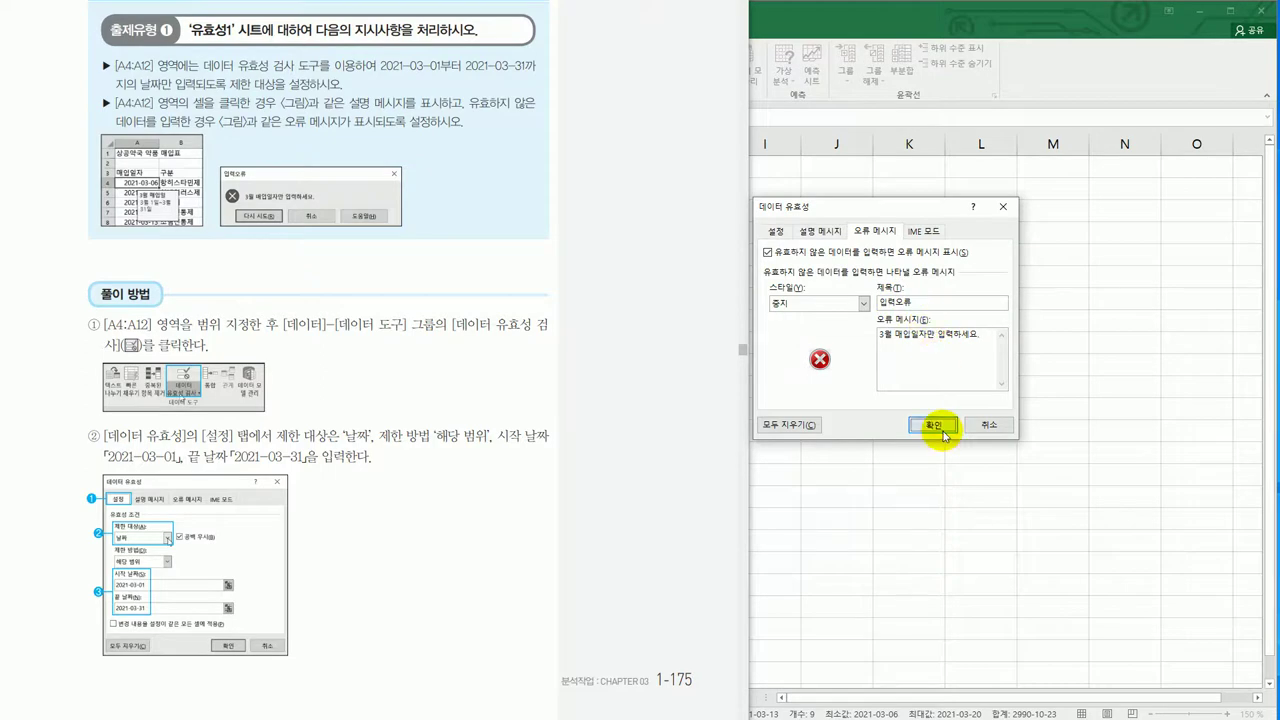
pyautogui.click(935, 424)
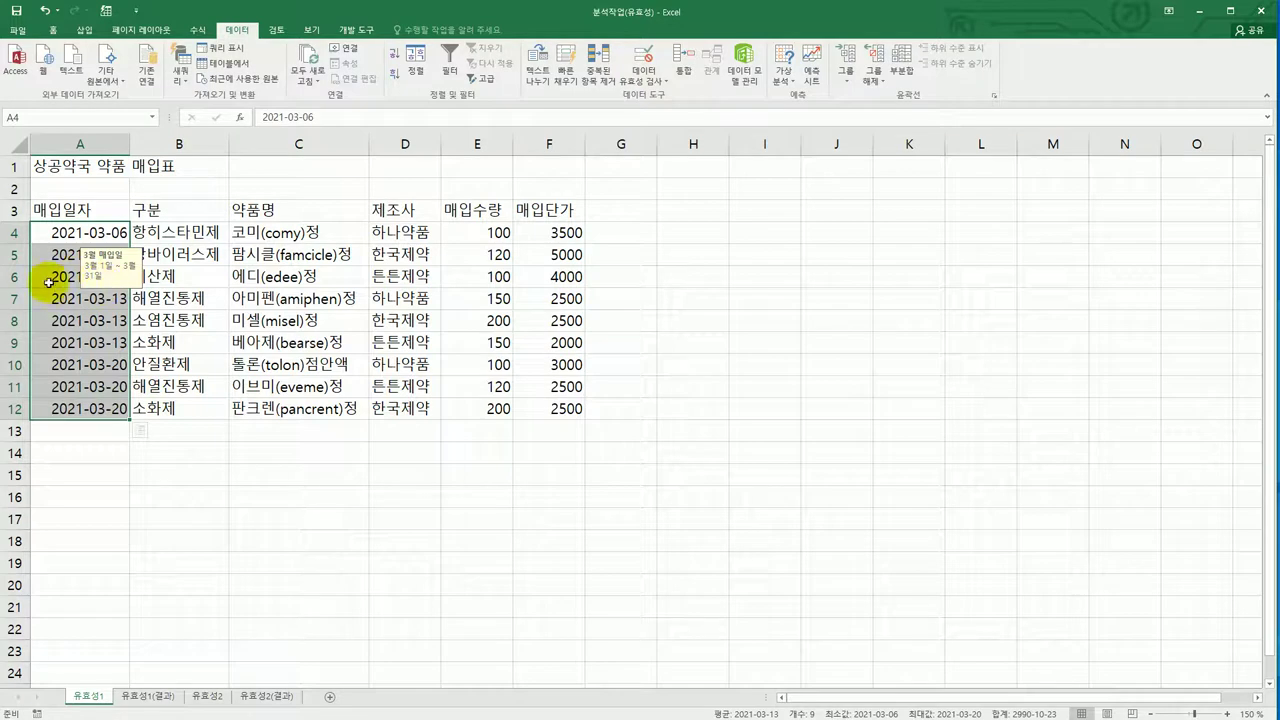
# Test the validation rule by trying to enter 2021-4-1 in cell A4, and cancel the entry.
pyautogui.click(50, 232)
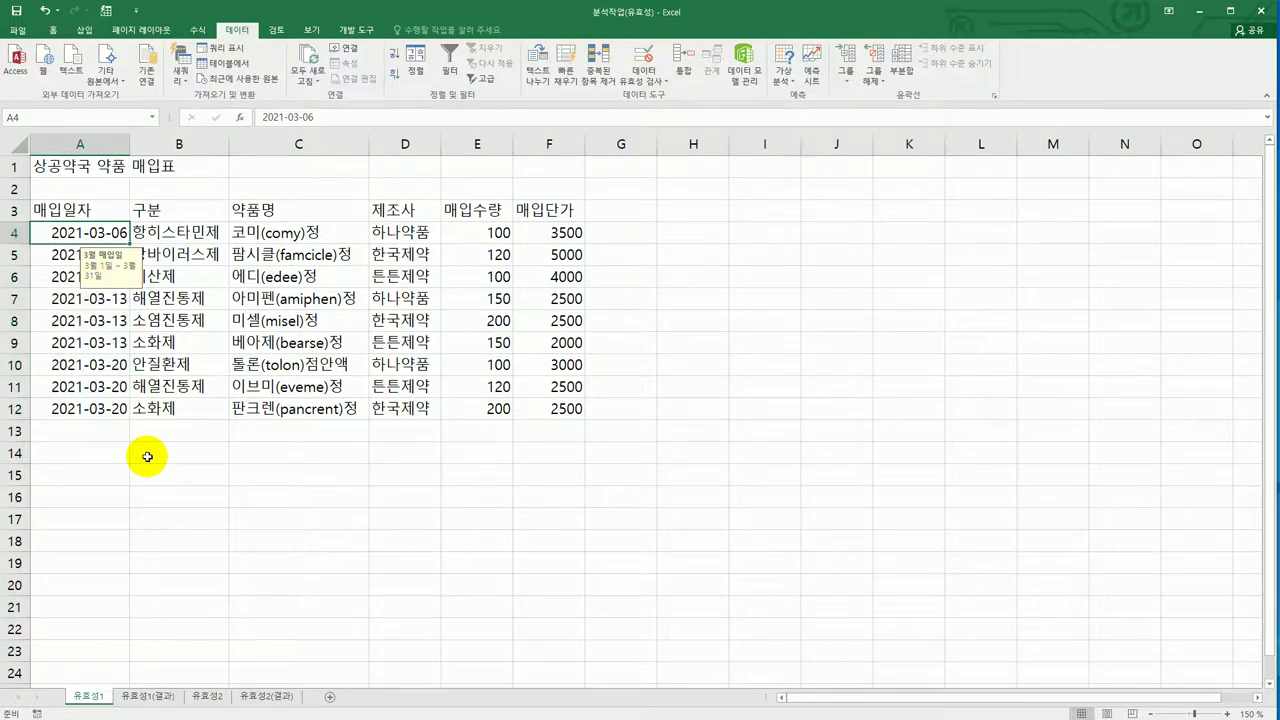
pyautogui.write('2021-4-')
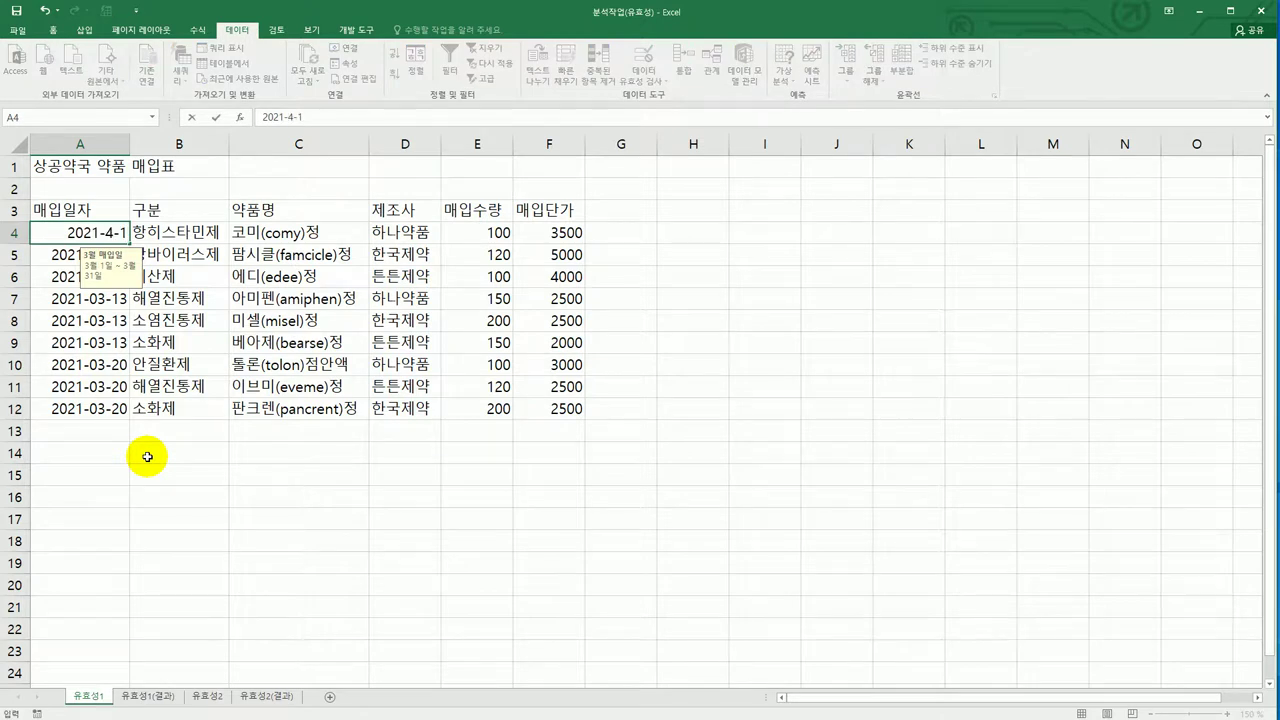
pyautogui.press('Return')
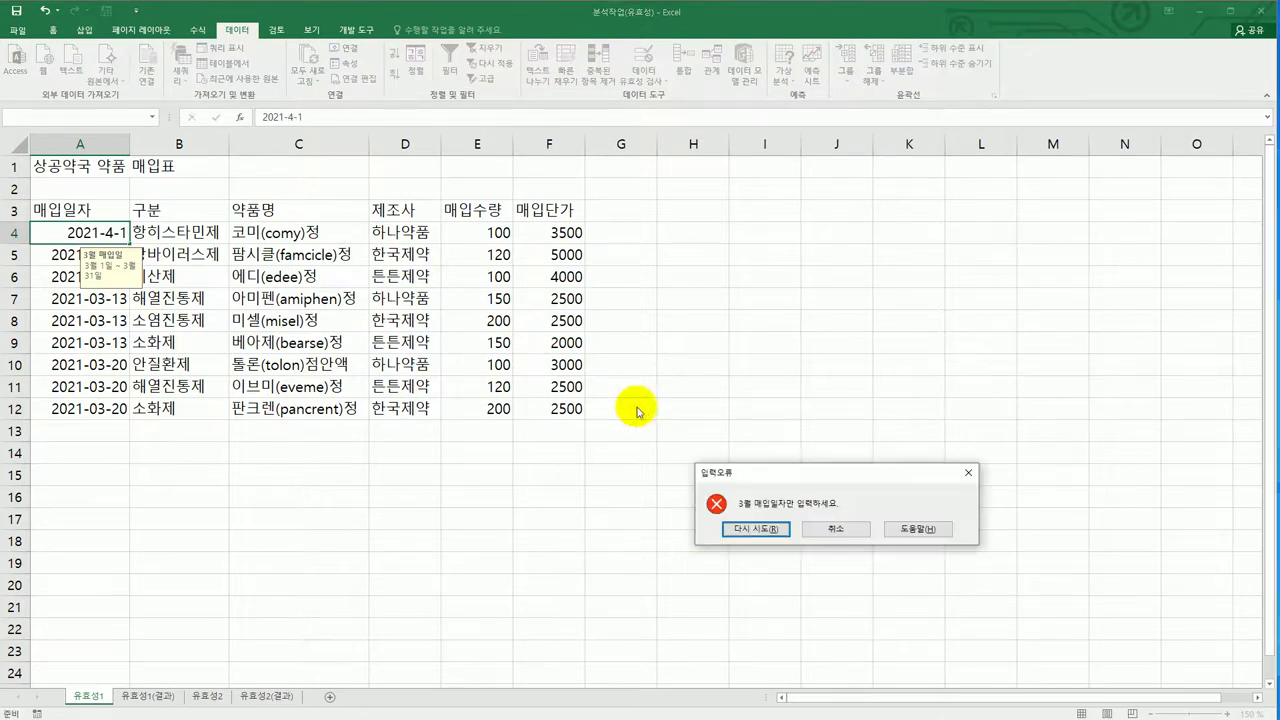
pyautogui.click(857, 543)
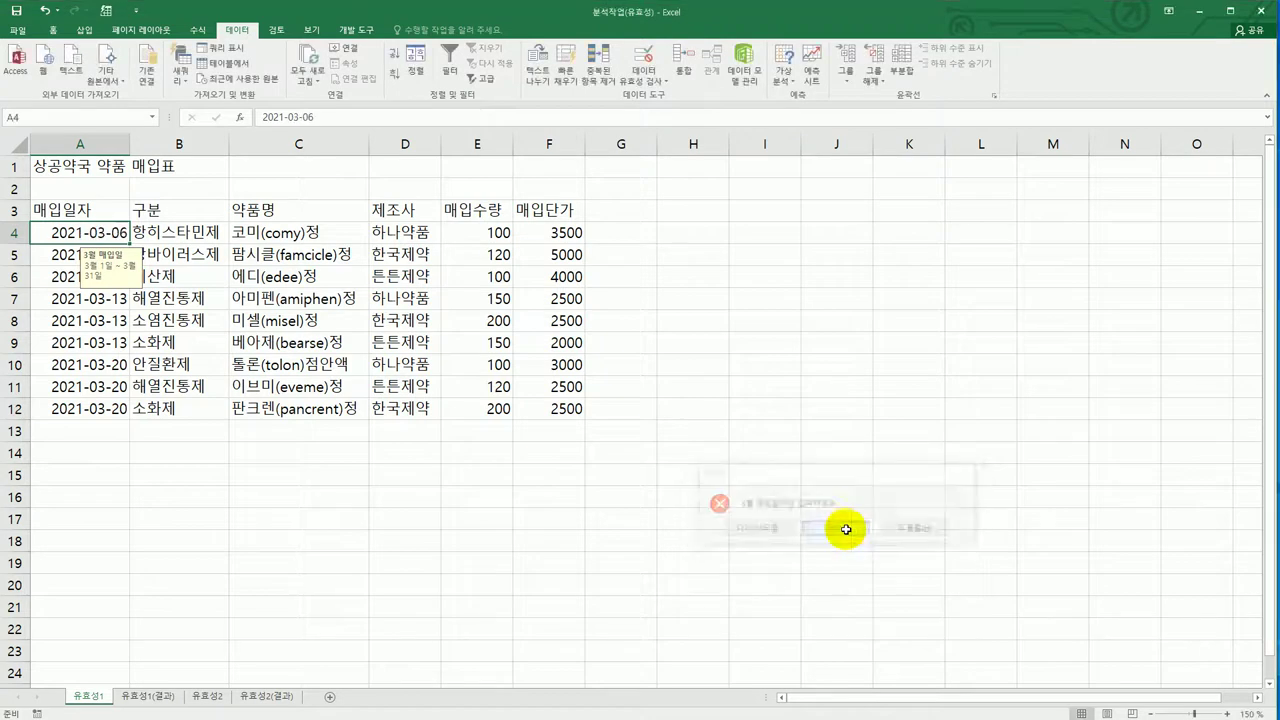
pyautogui.click(795, 529)
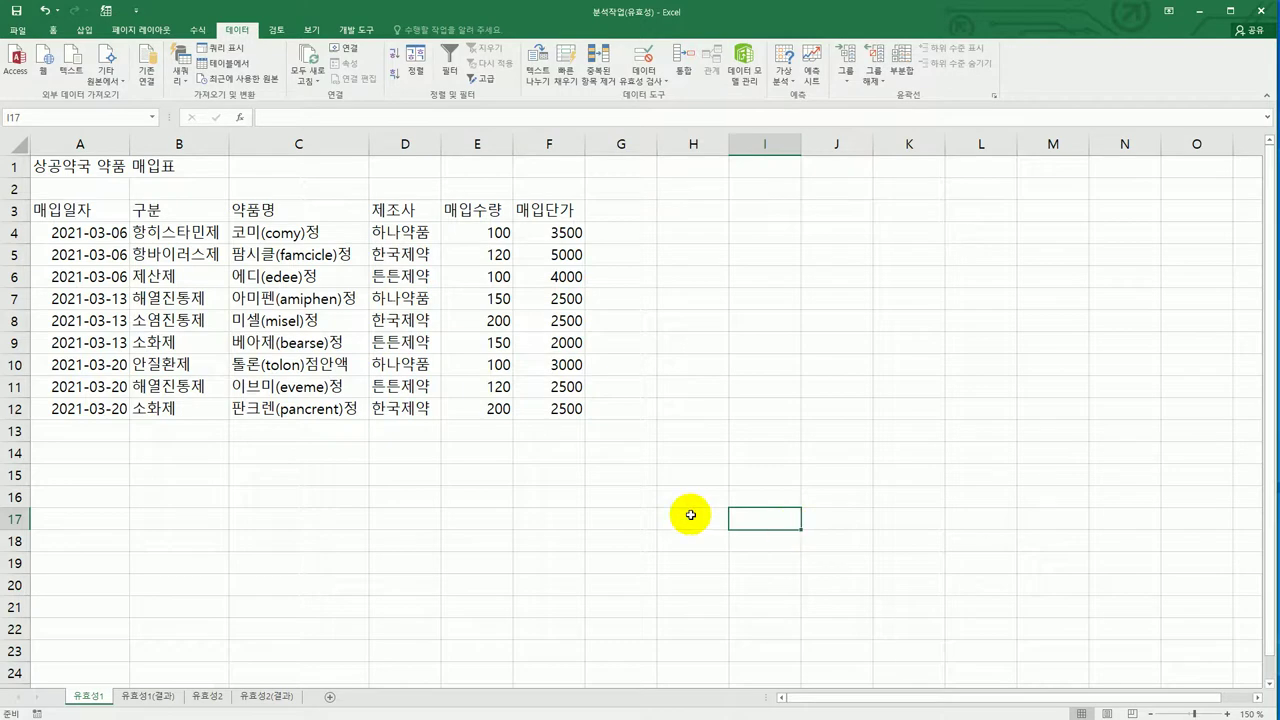
# Open the 유효성2 sheet and review the 출제유형 2 instructions and solution steps in the exercise document.
pyautogui.click(208, 696)
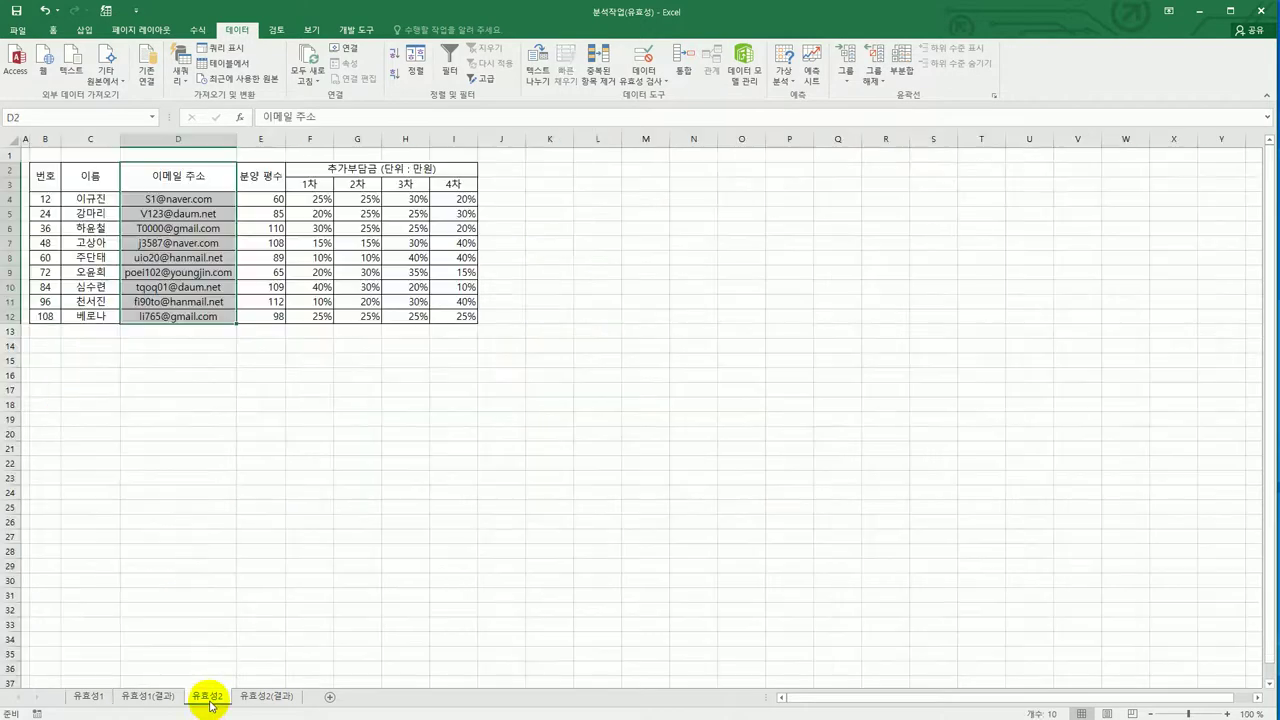
pyautogui.click(259, 522)
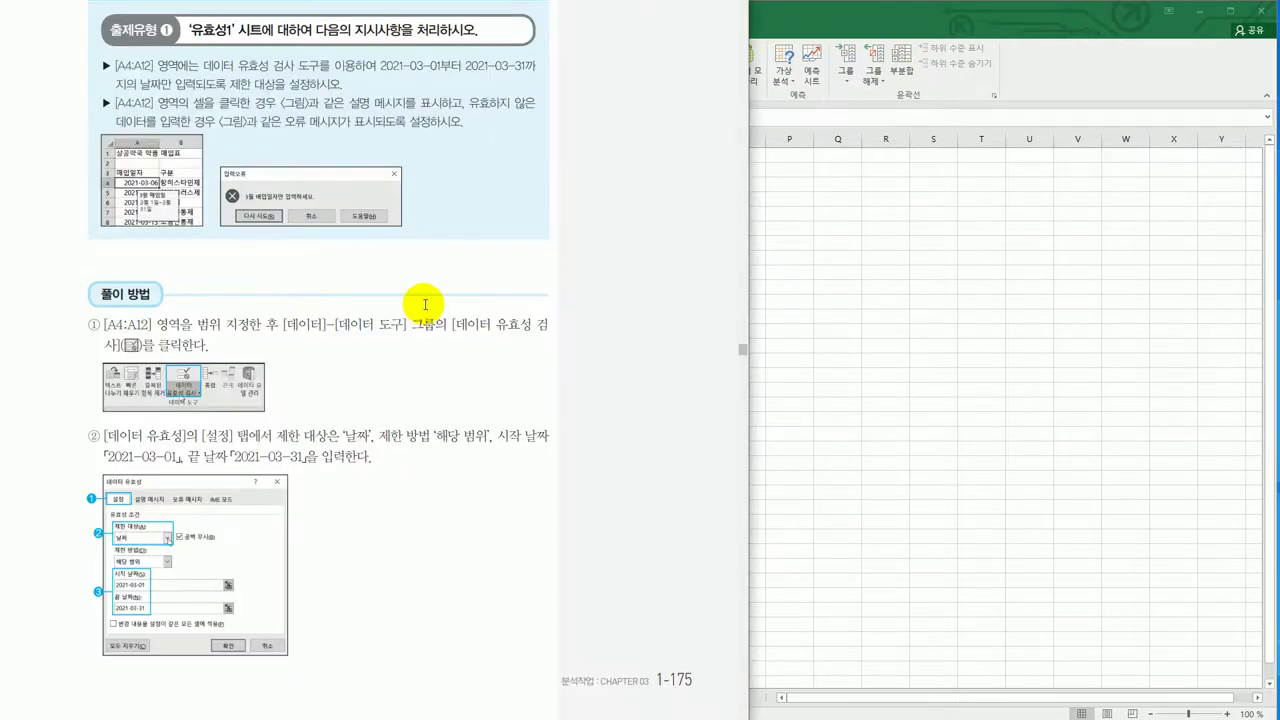
pyautogui.scroll(-5, 420, 300)
pyautogui.scroll(-5, 423, 318)
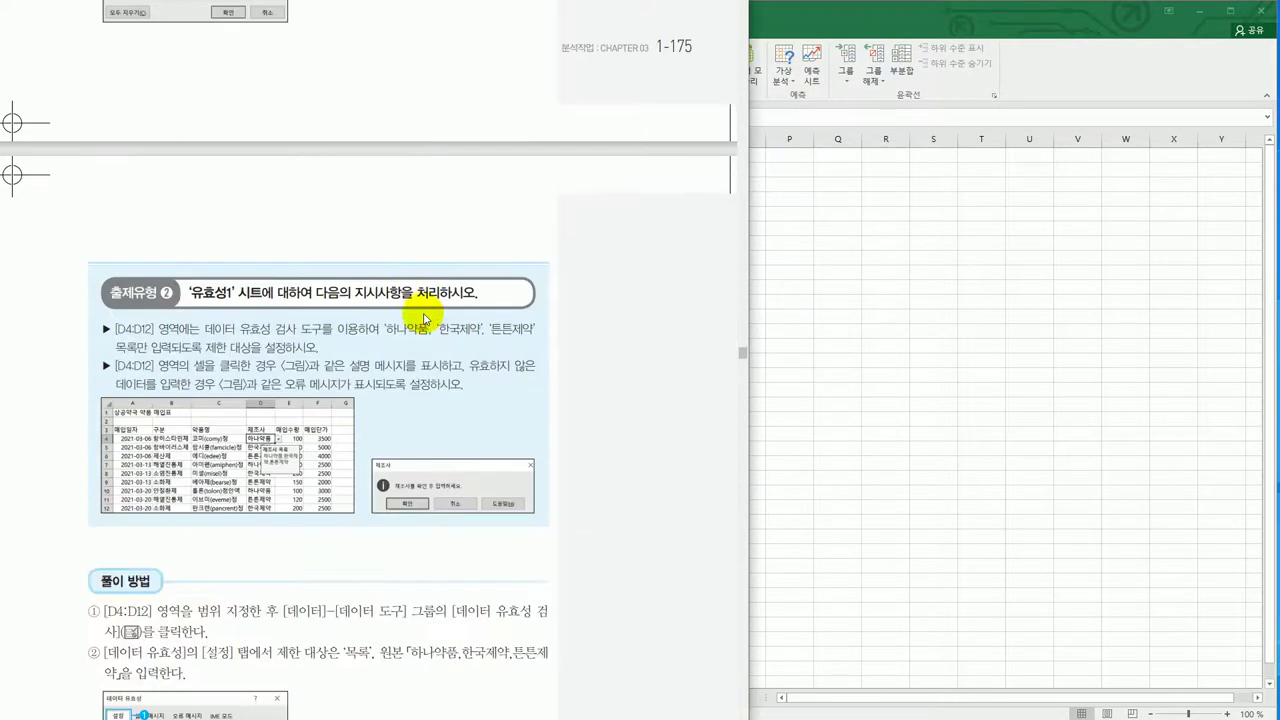
pyautogui.scroll(1, 423, 318)
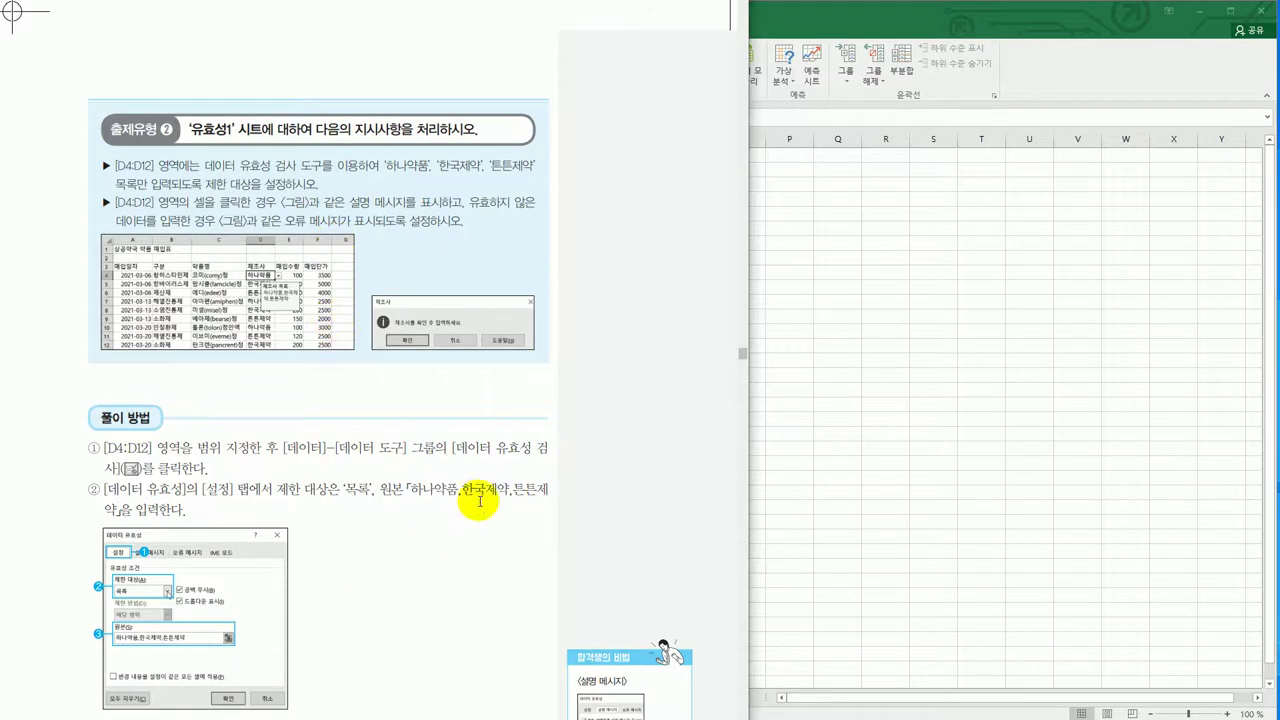
pyautogui.scroll(-2, 470, 441)
pyautogui.scroll(2, 470, 441)
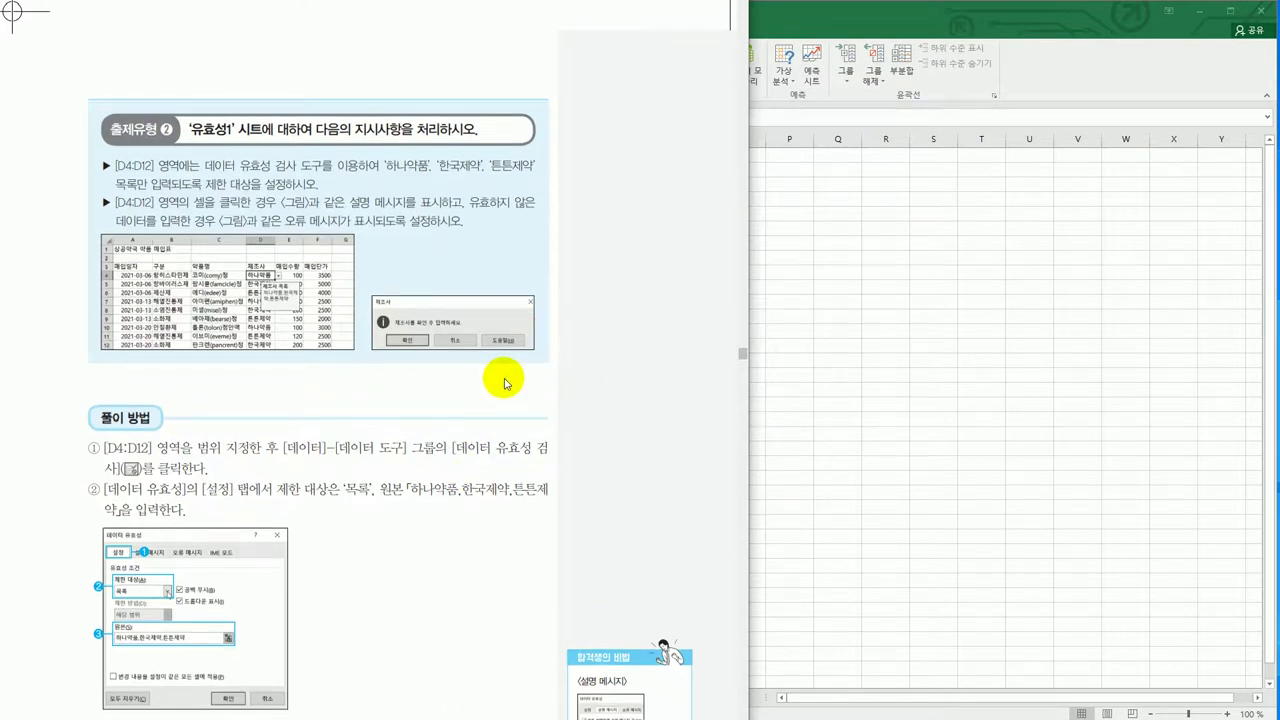
# On the 유효성1 sheet, start a data validation rule for D4:D12 that restricts entries to 목록.
pyautogui.hotkey('alt', 'Tab')
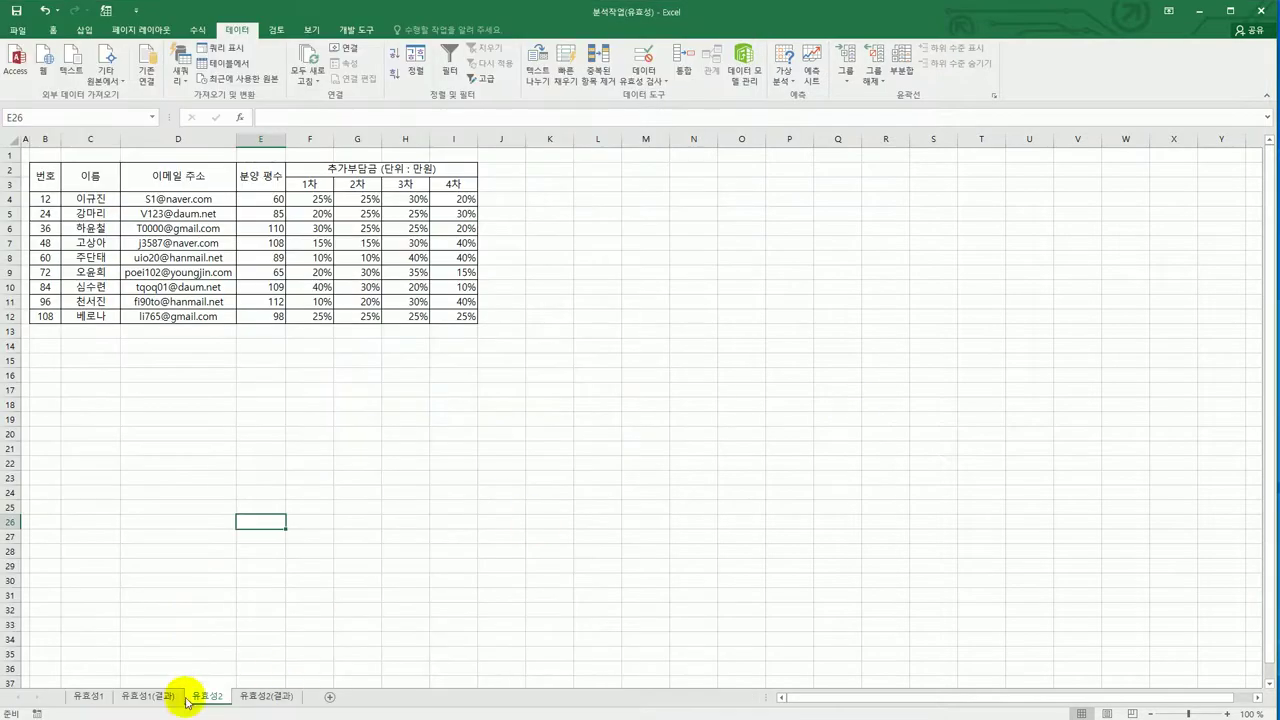
pyautogui.click(97, 692)
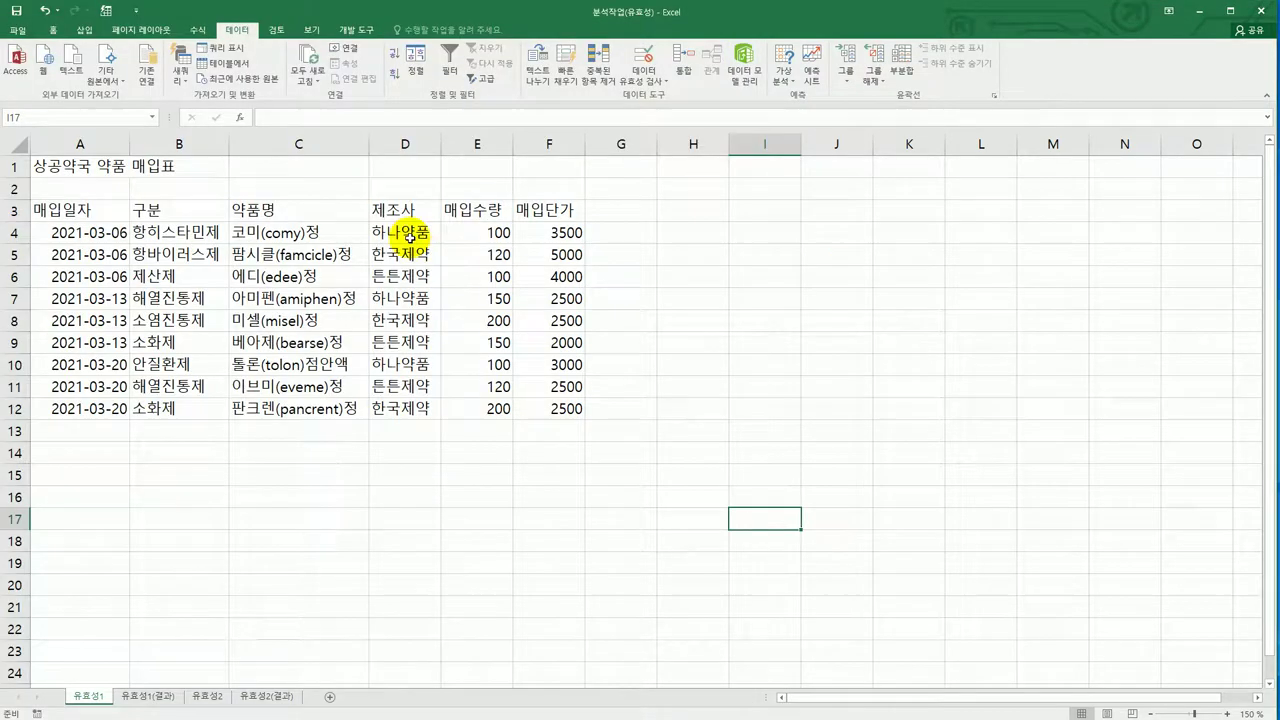
pyautogui.click(409, 237)
pyautogui.moveTo(409, 237); pyautogui.dragTo(412, 404)
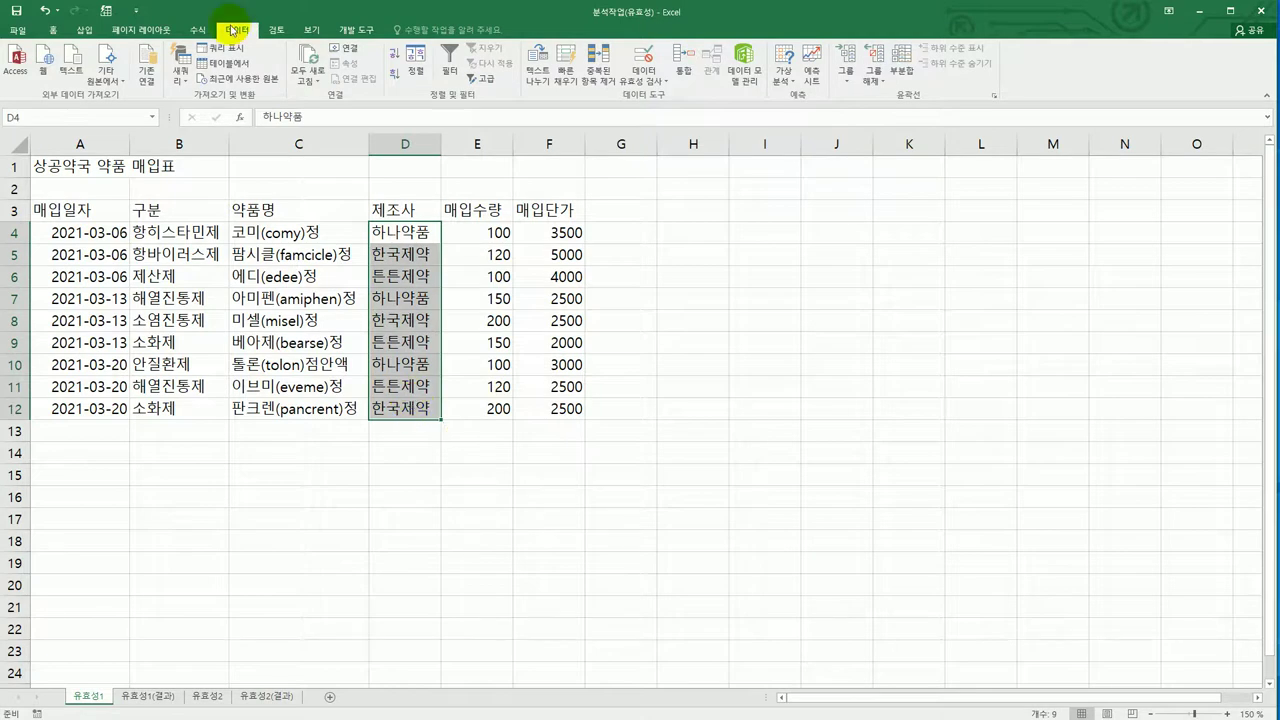
pyautogui.click(636, 66)
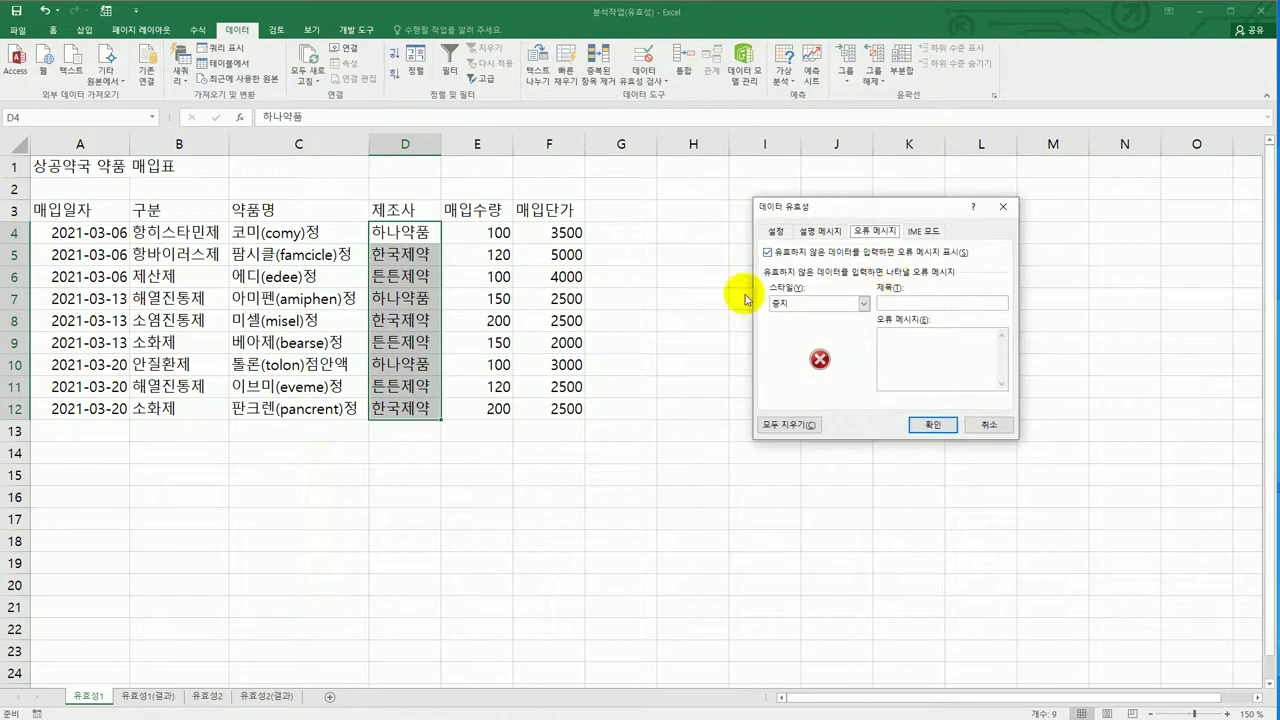
pyautogui.click(780, 234)
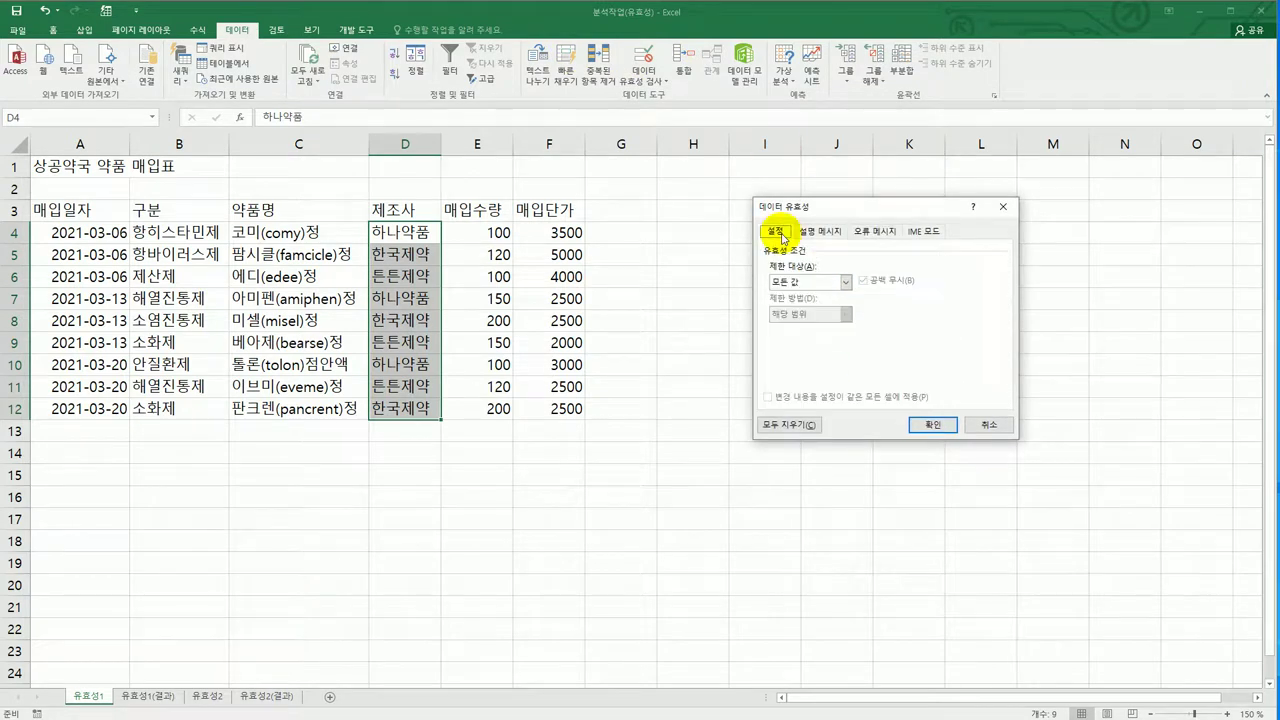
pyautogui.click(818, 284)
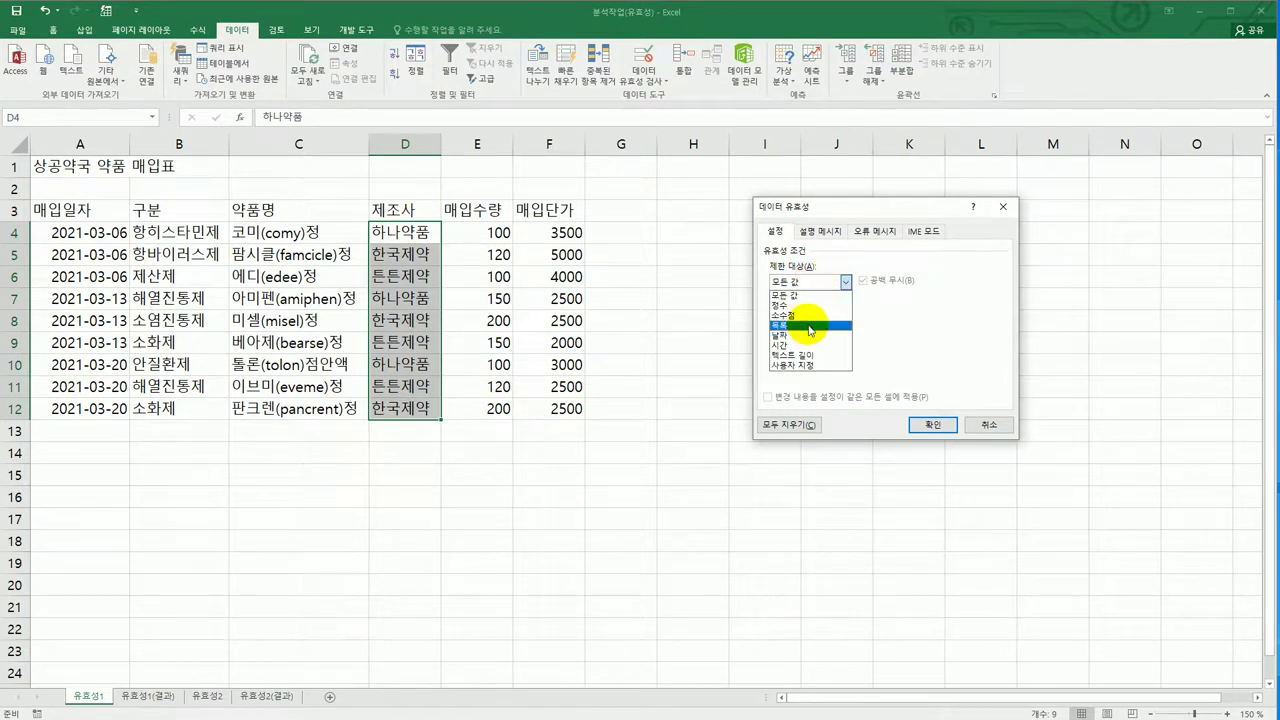
pyautogui.click(810, 325)
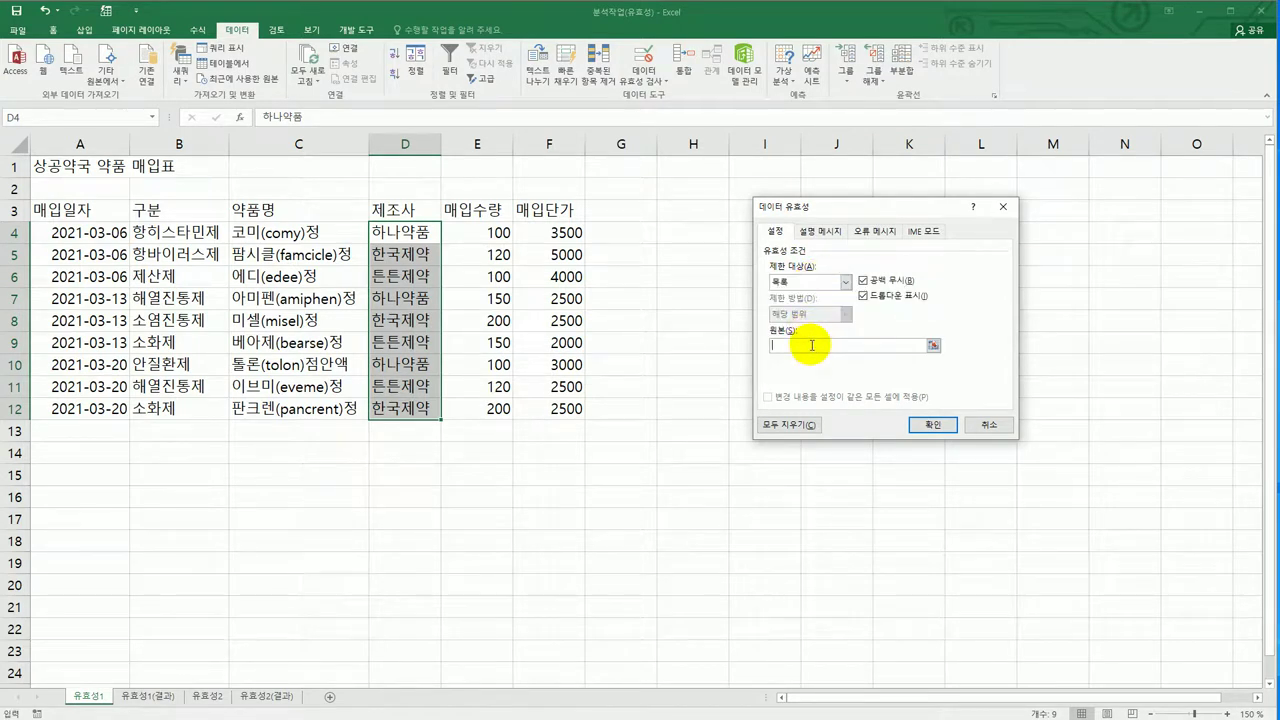
# Set the list source of the validation rule to 하나약품,한국제약,튼튼제약.
pyautogui.hotkey('alt', 'Tab')
pyautogui.click(808, 348)
pyautogui.write('하나약품')
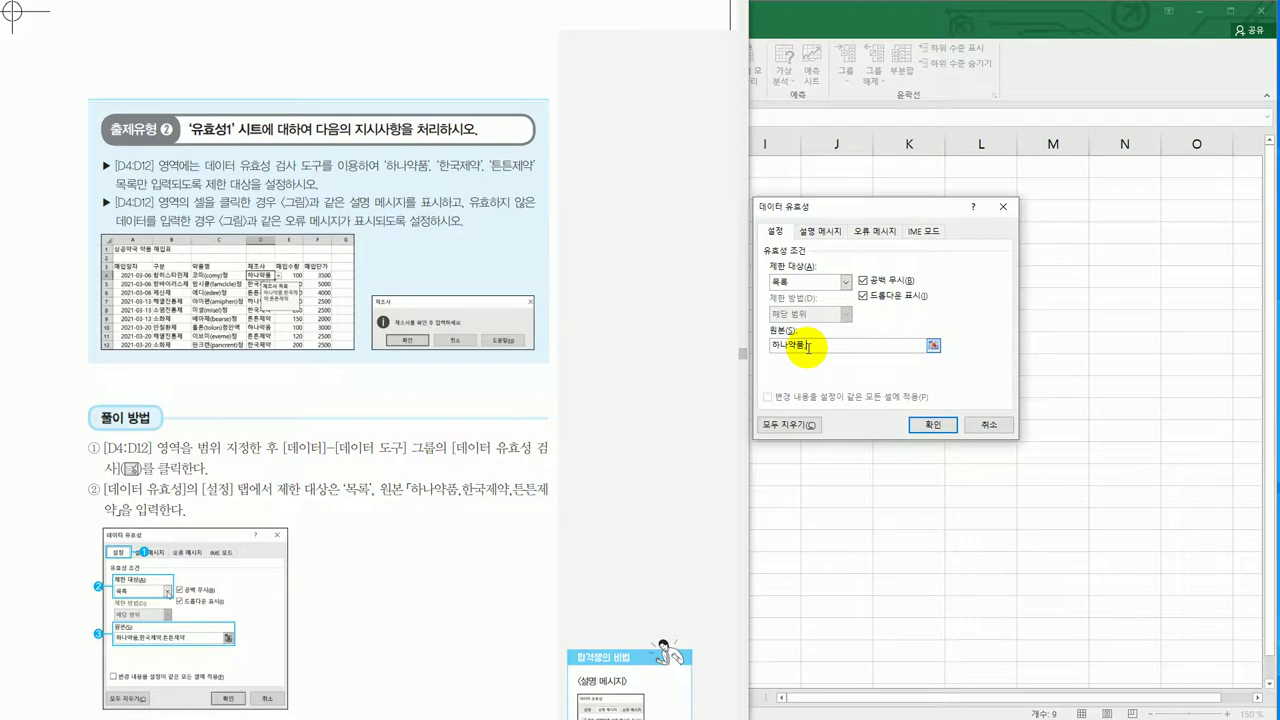
pyautogui.write(',한국제약,튼튼제약')
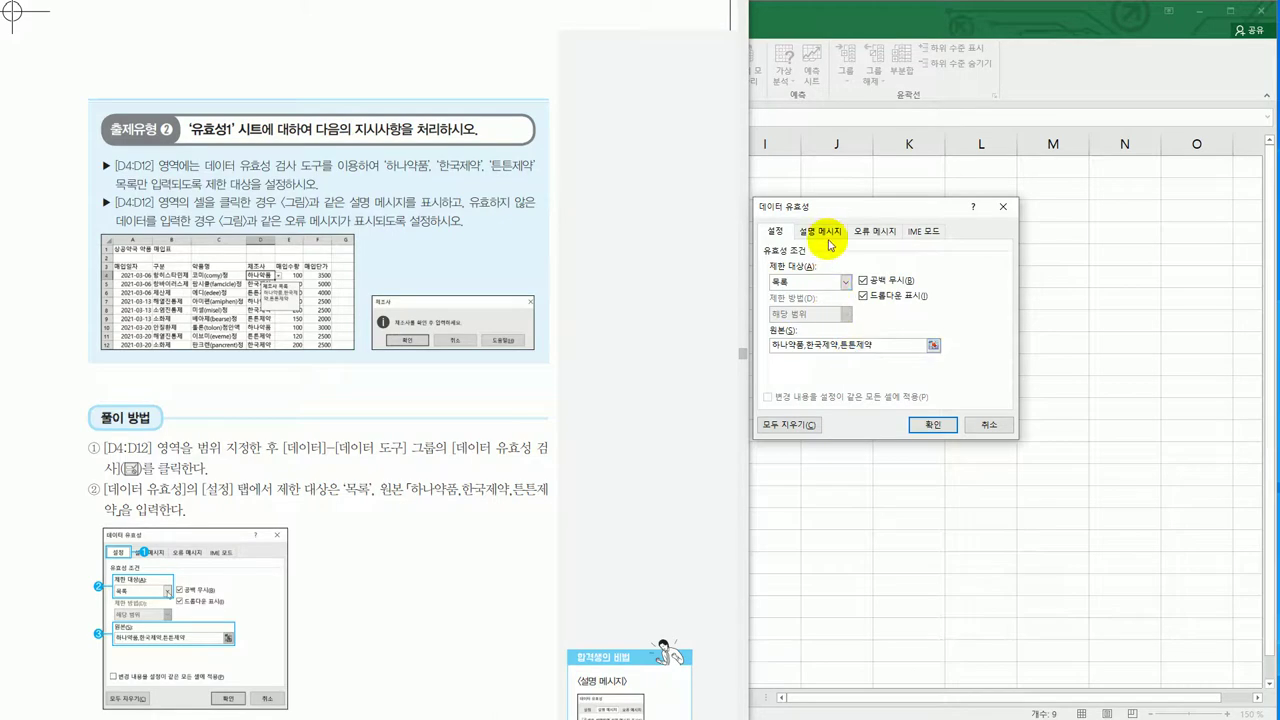
# Title the validation rule's input message "제조사 목록".
pyautogui.click(829, 235)
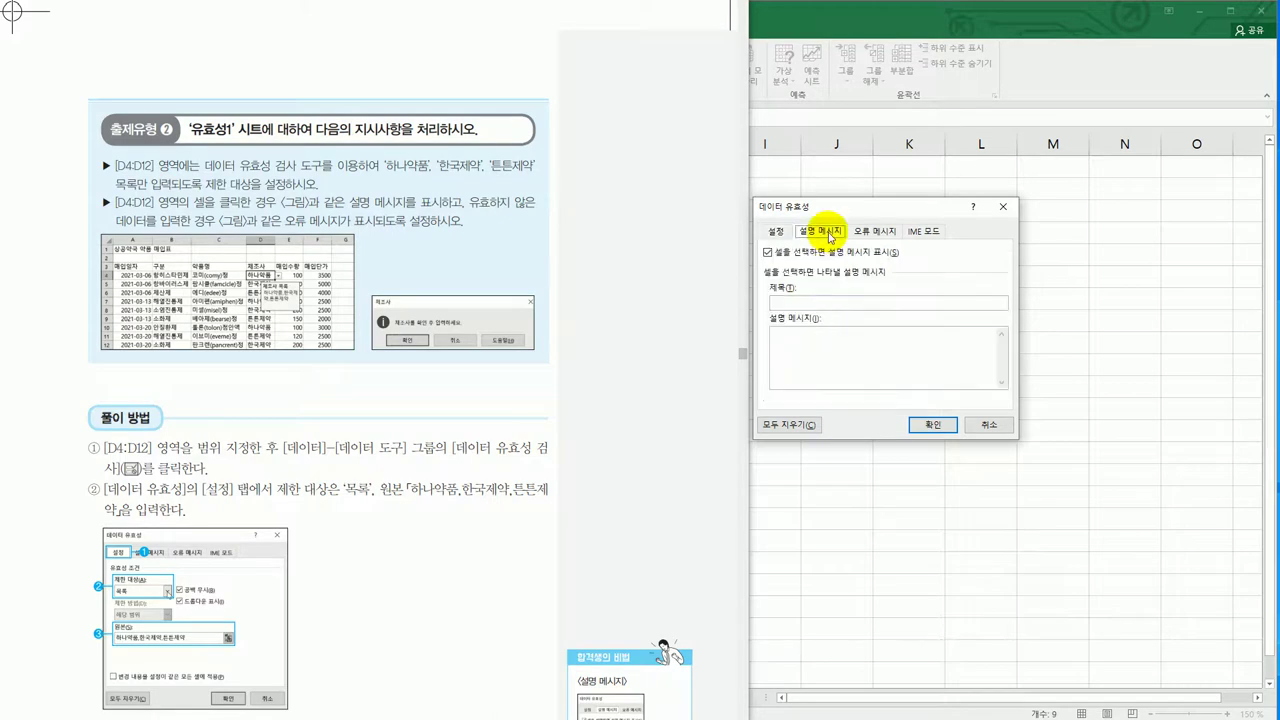
pyautogui.click(816, 302)
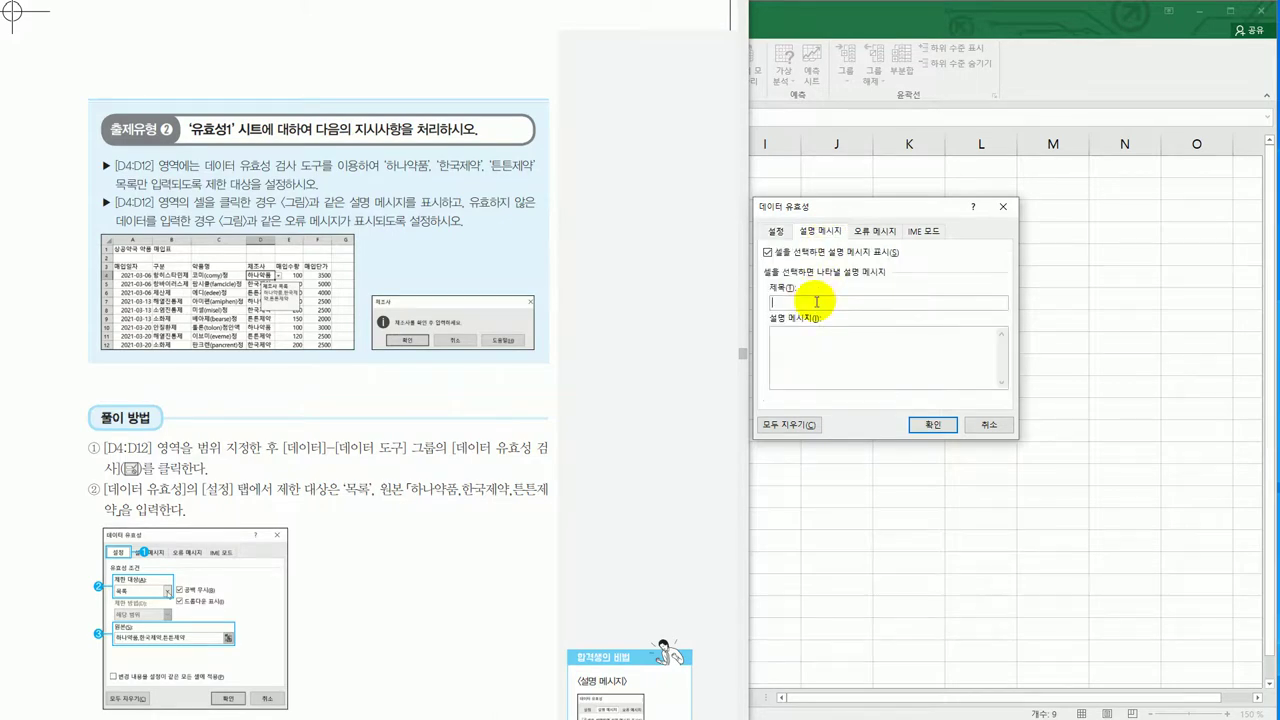
pyautogui.write('제조사모')
pyautogui.write('목록')
pyautogui.hotkey('shift', 'Left')
pyautogui.hotkey('shift', 'Left')
pyautogui.press('Left')
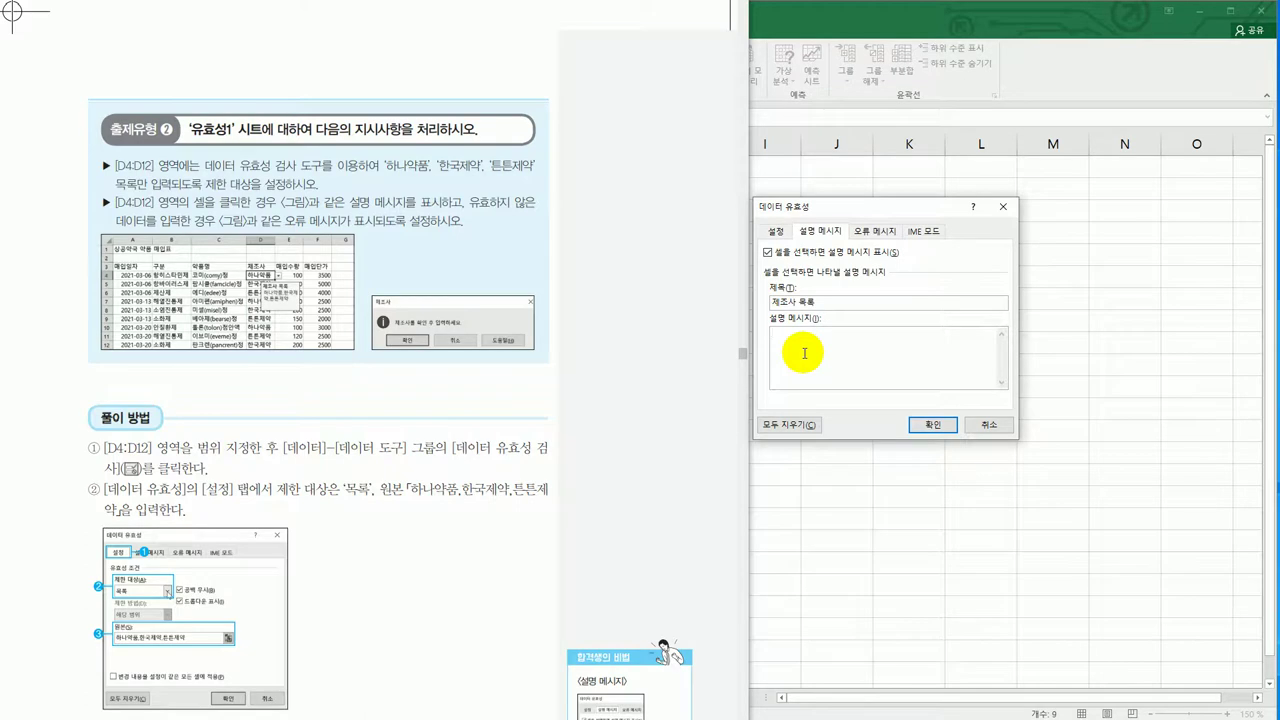
# Write "하나약품,한국제약,튼튼제약" as the input message text.
pyautogui.write('ㅅㅇ')
pyautogui.press('BackSpace')
pyautogui.press('BackSpace')
pyautogui.press('BackSpace')
pyautogui.write('하나약품,한국제')
pyautogui.press('BackSpace')
pyautogui.press('BackSpace')
pyautogui.press('BackSpace')
pyautogui.write('국제약')
pyautogui.write(',튼튼')
pyautogui.write('제')
pyautogui.write('제약')
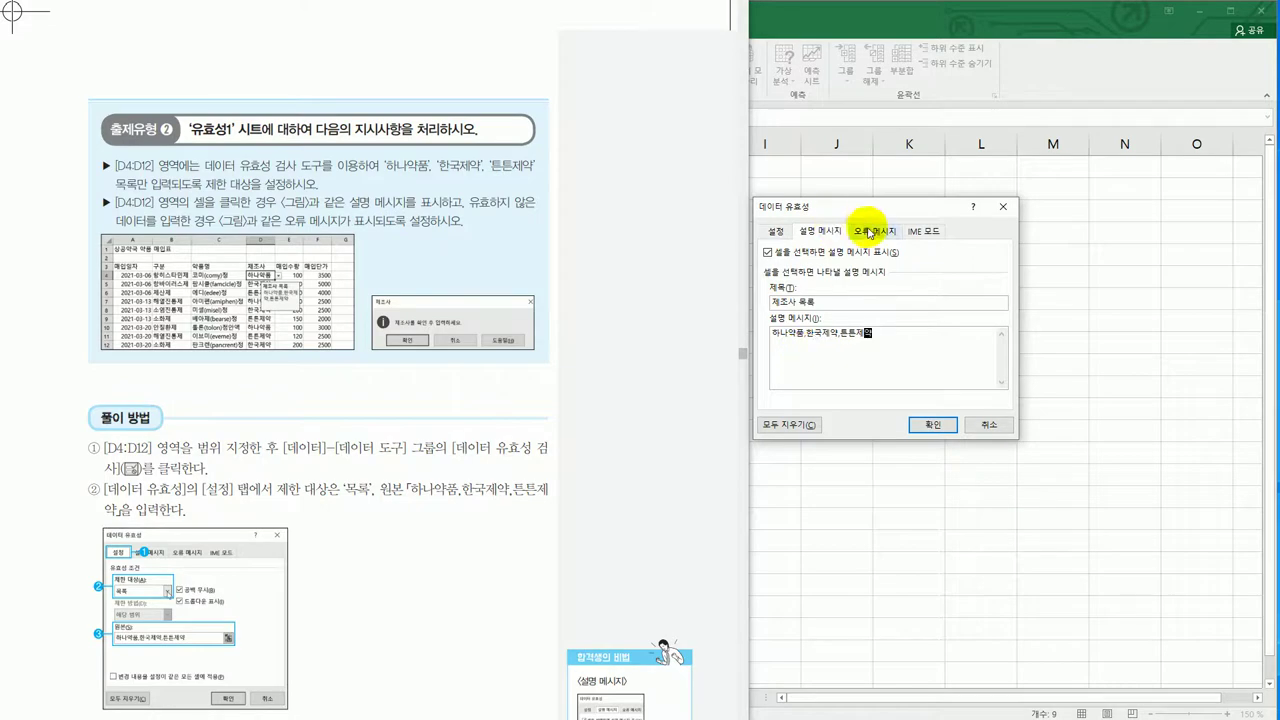
# Set a 정보 error alert titled "제조사" with the message "제조사를 확인 후 입력하세요." and apply the rule.
pyautogui.click(871, 231)
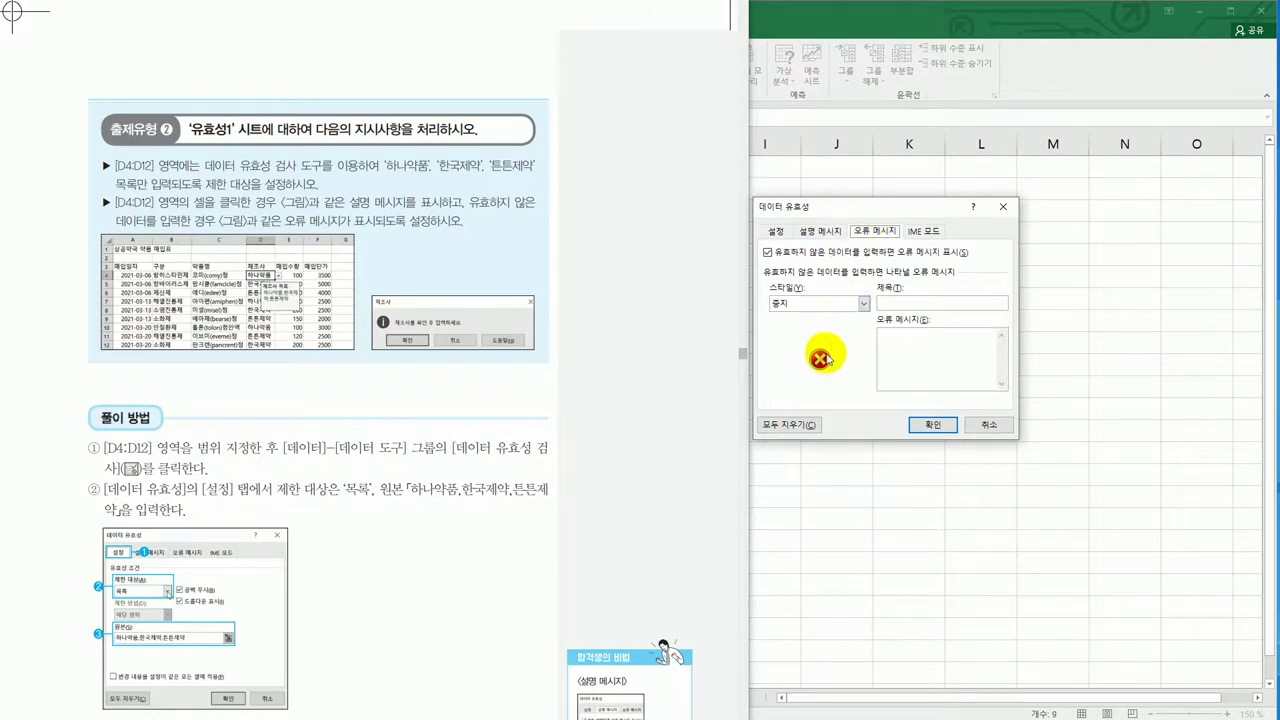
pyautogui.click(862, 303)
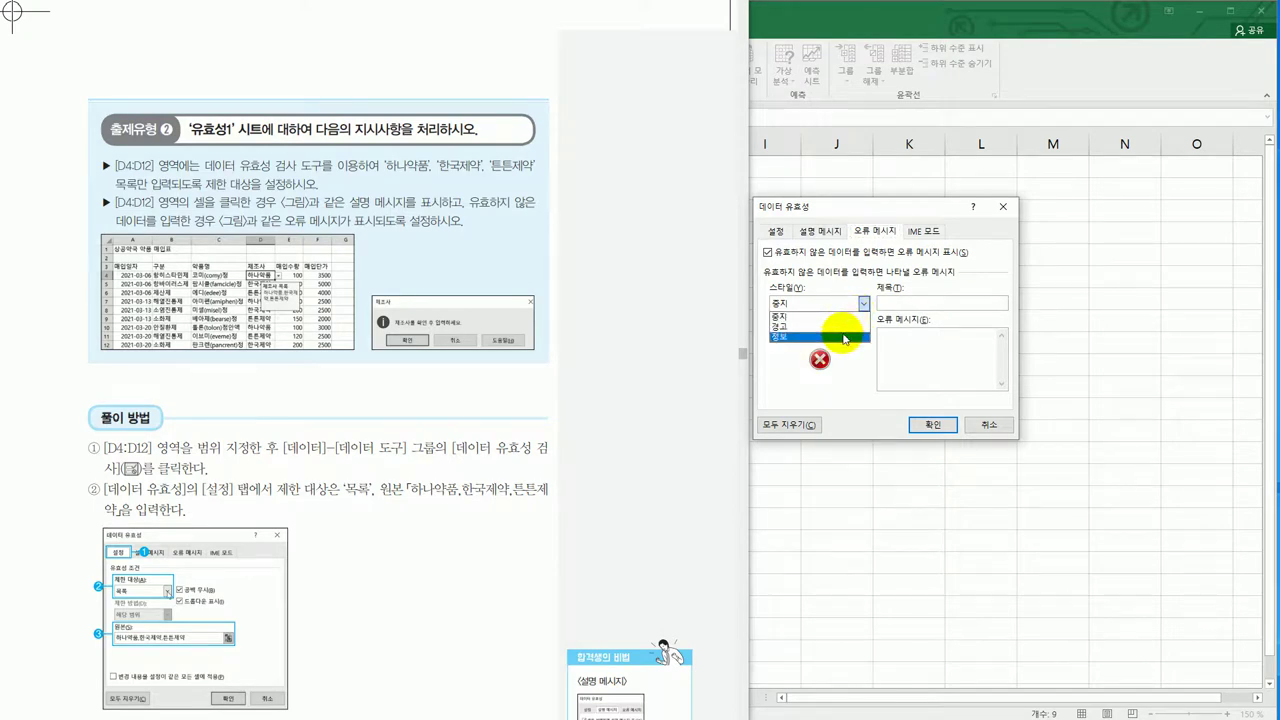
pyautogui.click(843, 338)
pyautogui.click(885, 300)
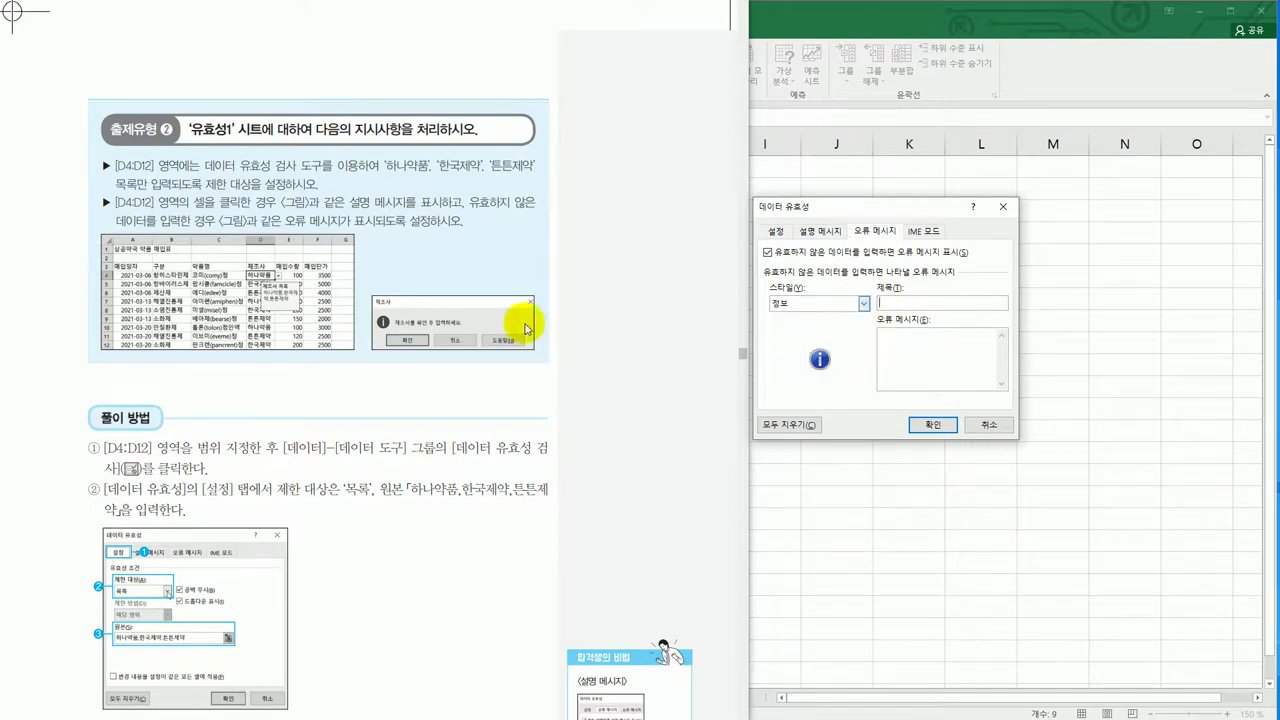
pyautogui.write('제조사')
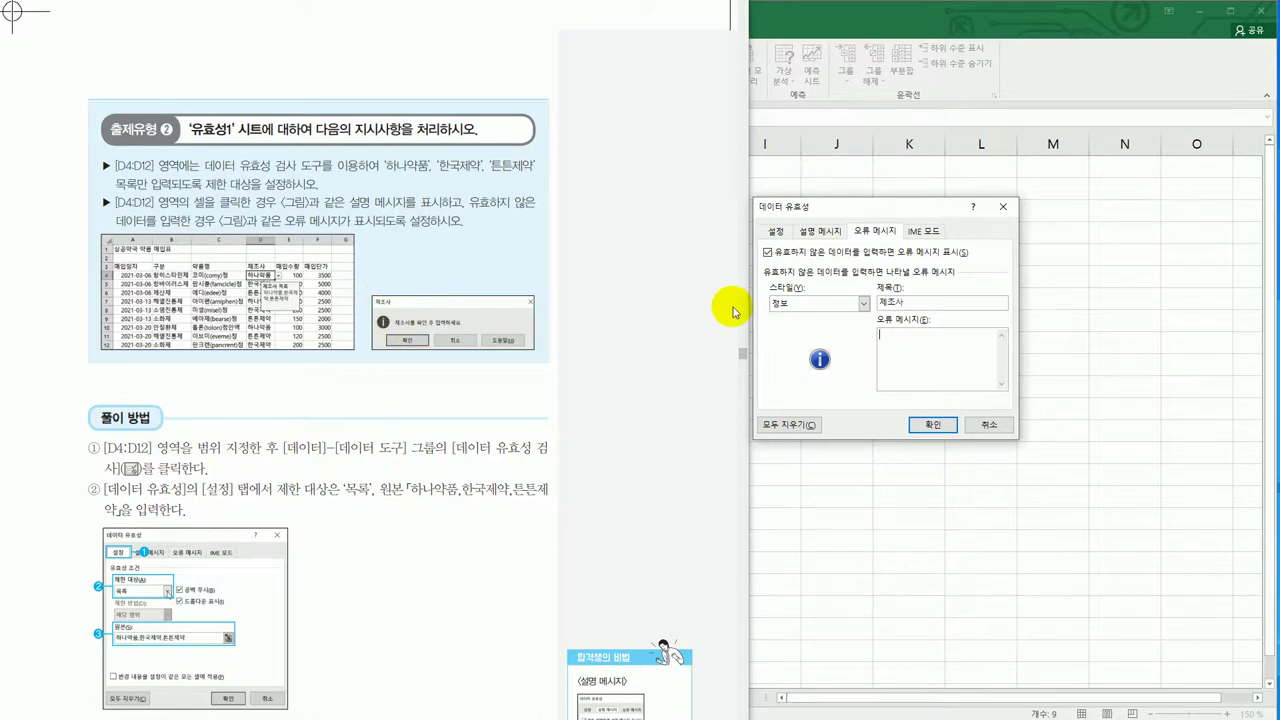
pyautogui.write('제조사를 ㅎ확인 후 입력하세요.')
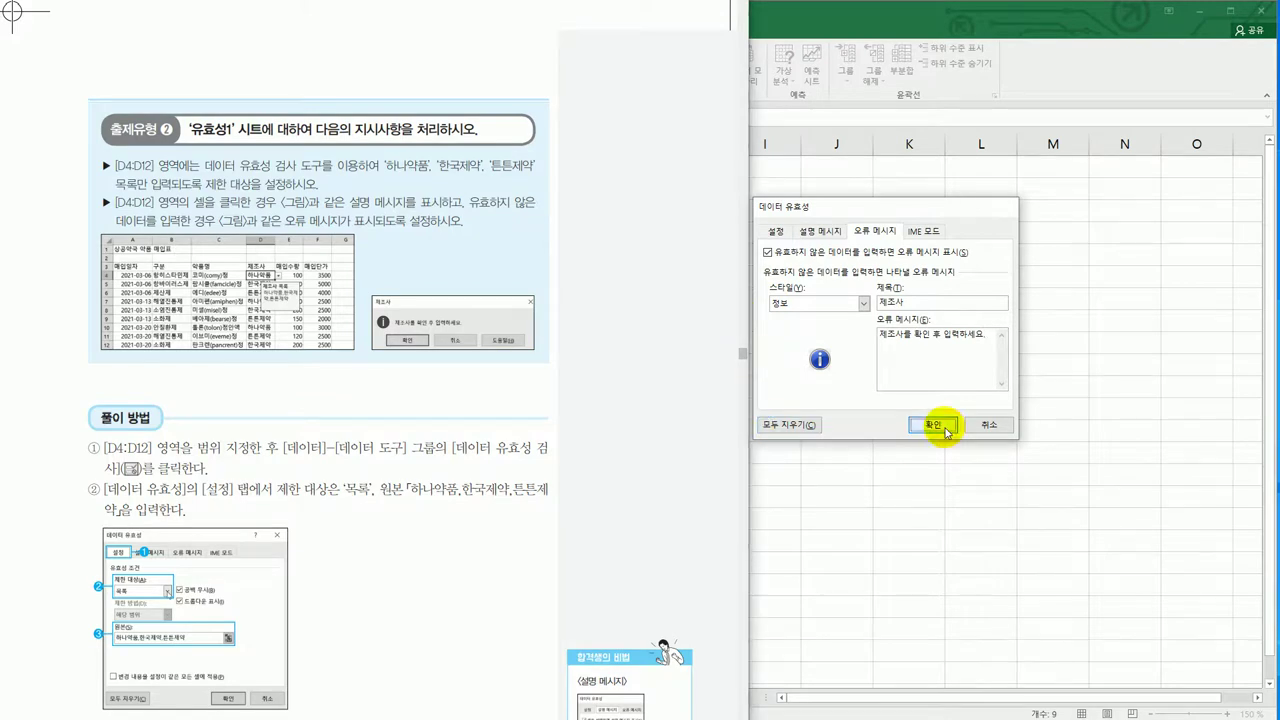
pyautogui.click(943, 425)
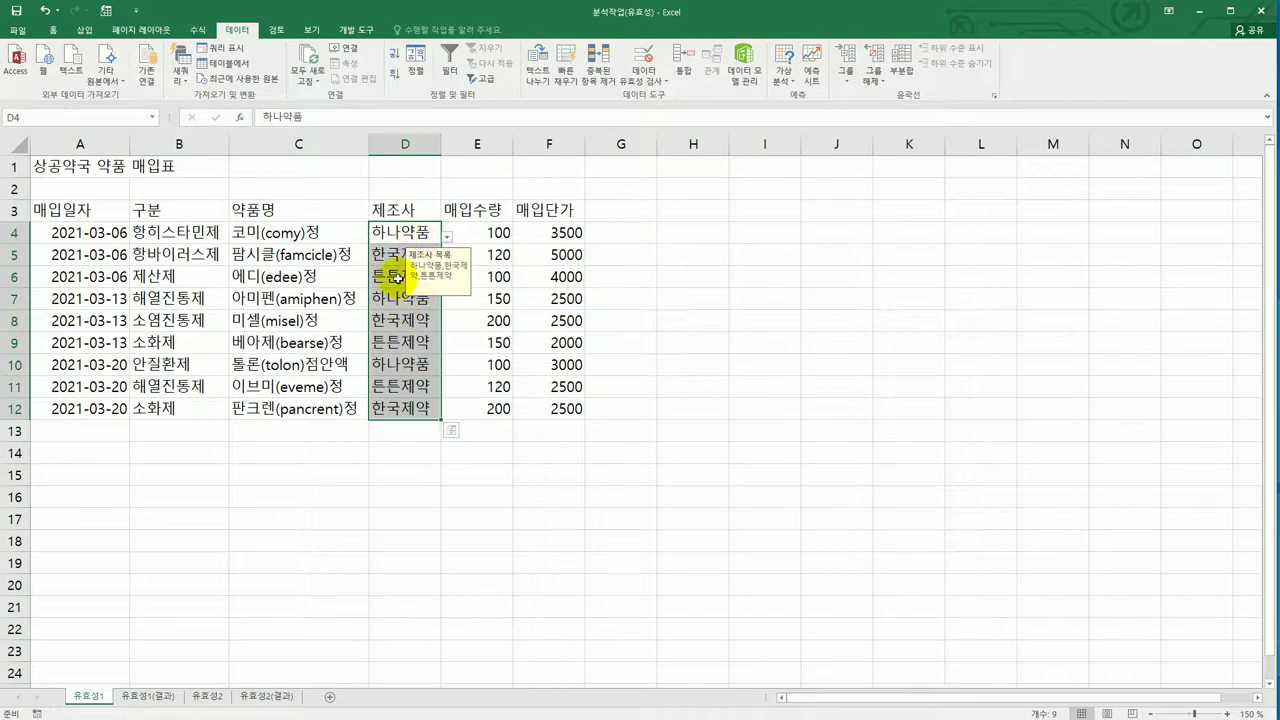
# Check the input message in D4 and review the validation settings applied to D4:D12.
pyautogui.click(399, 236)
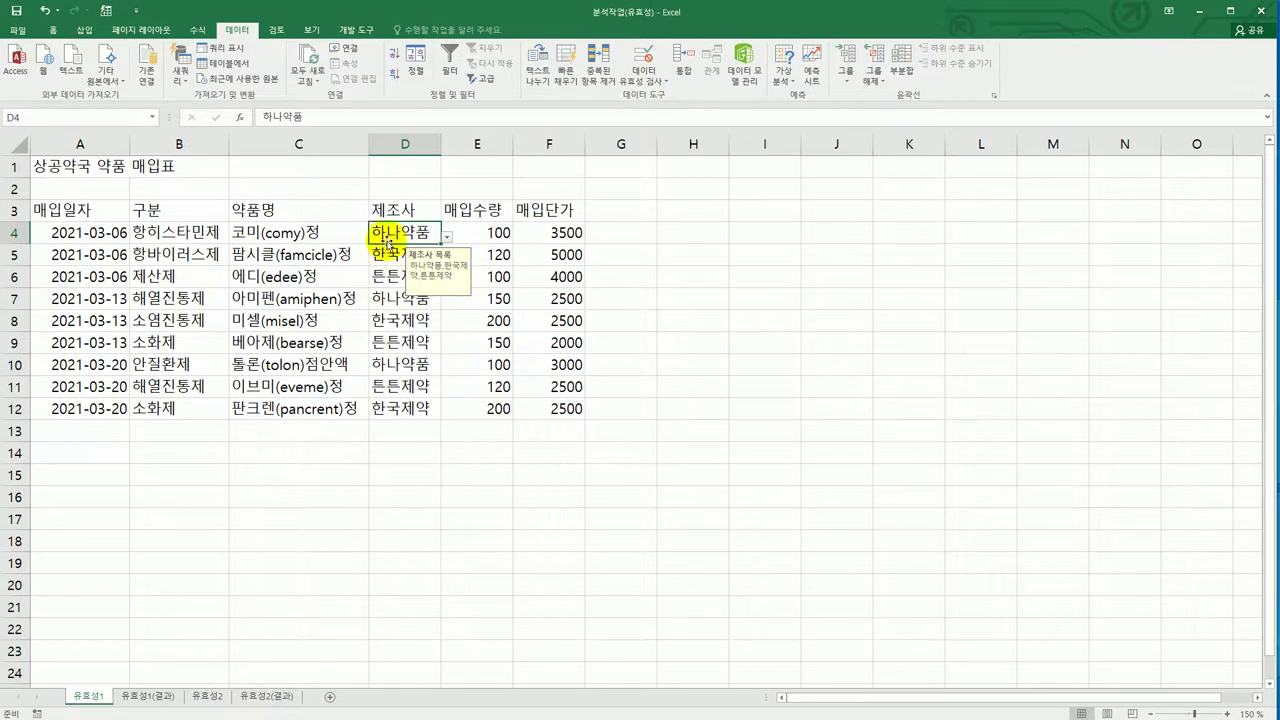
pyautogui.moveTo(383, 240); pyautogui.dragTo(383, 408)
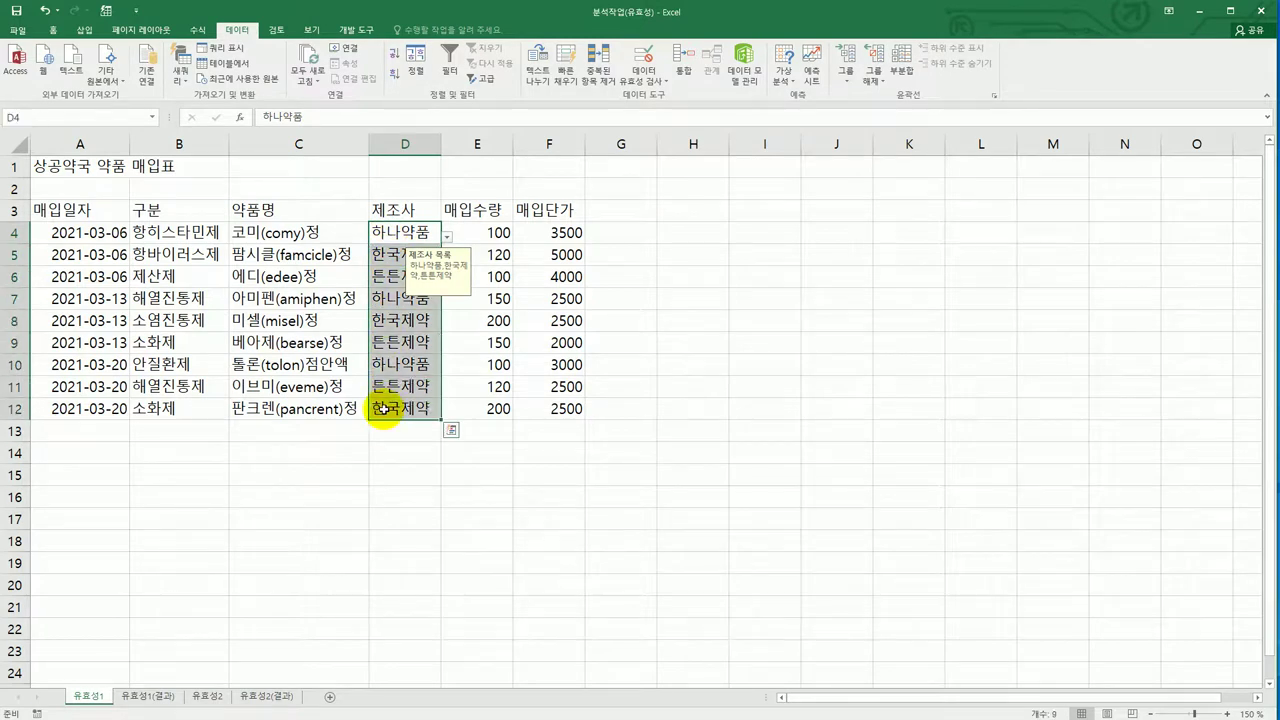
pyautogui.click(647, 82)
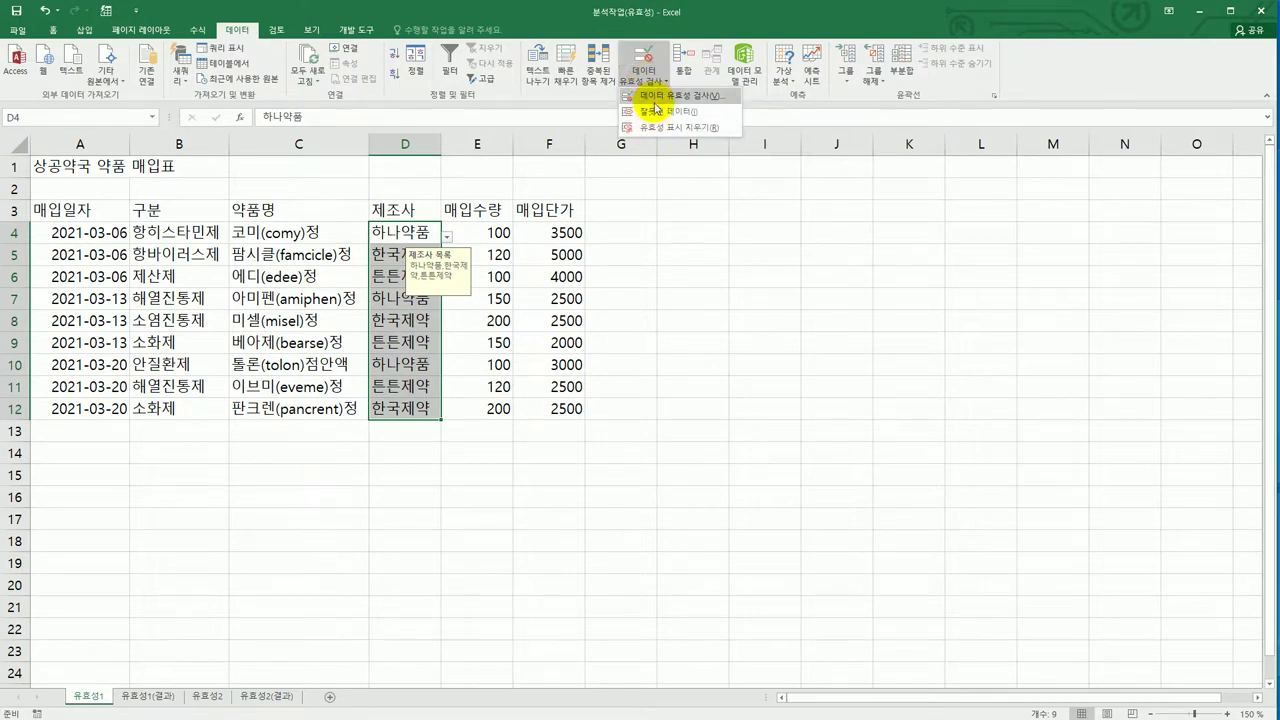
pyautogui.click(657, 96)
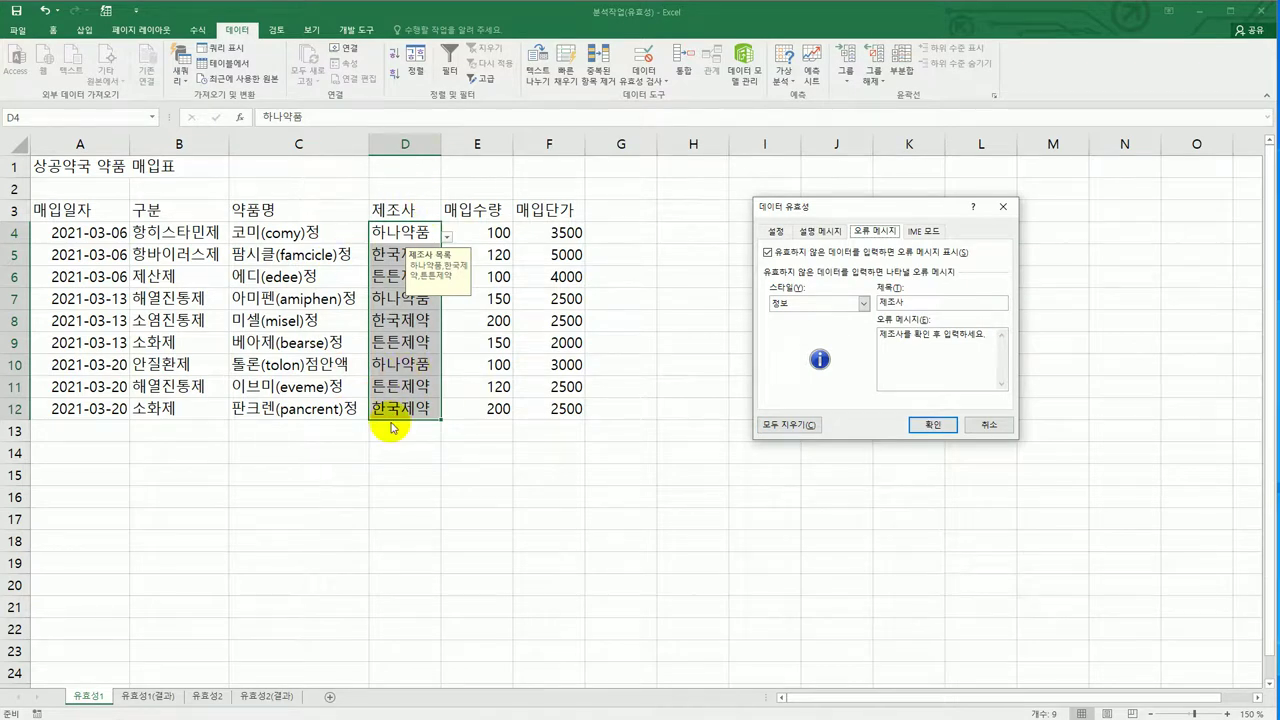
pyautogui.click(932, 424)
pyautogui.click(692, 497)
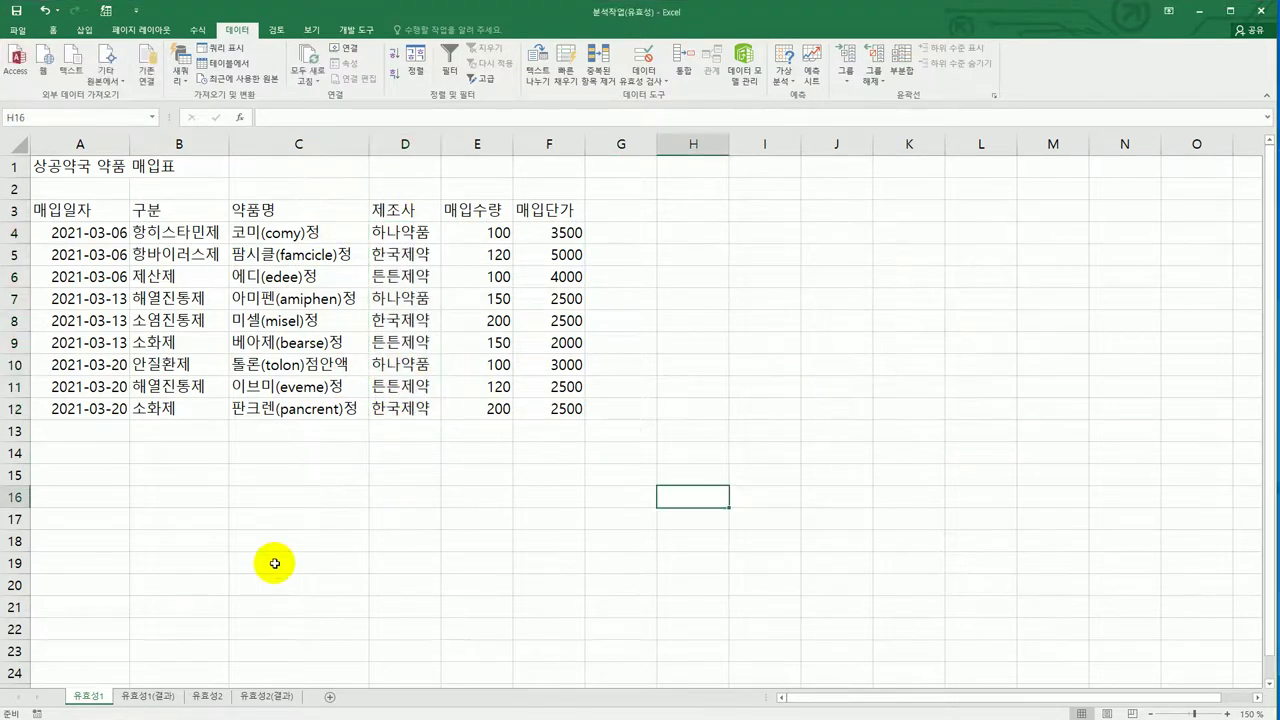
# Examine the input message of cell D4 on the 유효성1(결과) sheet.
pyautogui.click(140, 696)
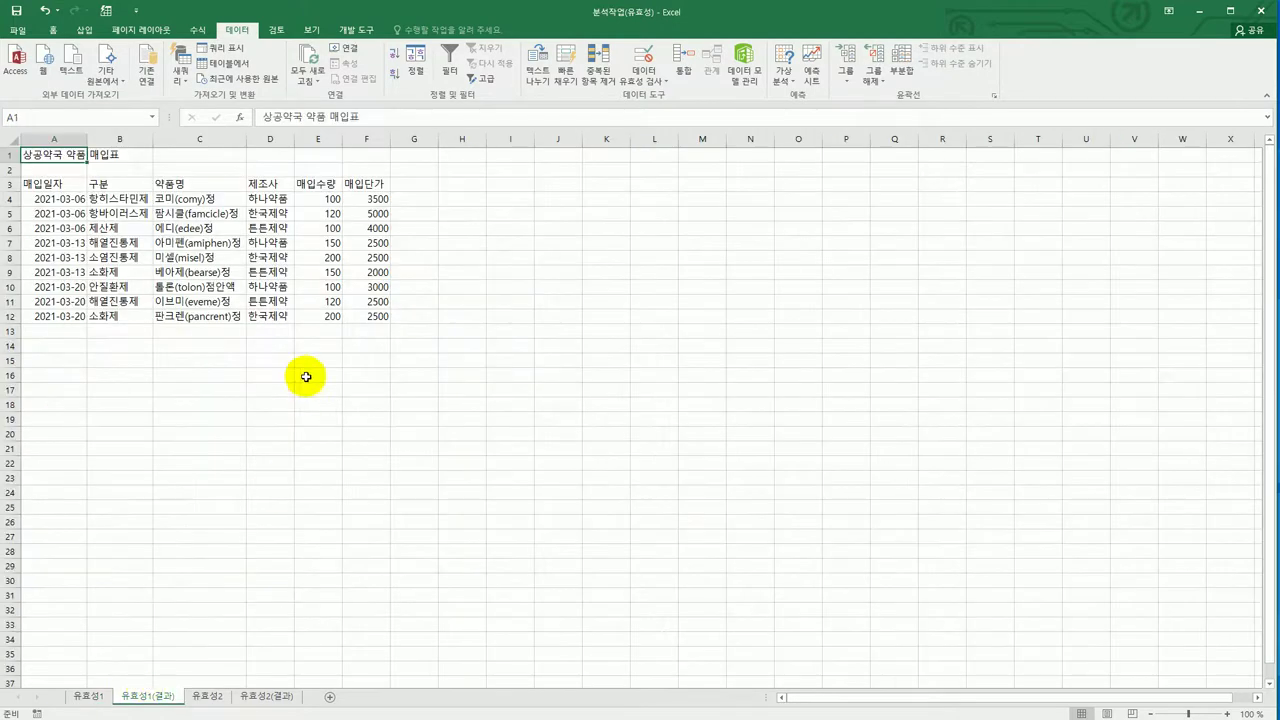
pyautogui.click(1225, 711)
pyautogui.click(1225, 711)
pyautogui.click(1226, 712)
pyautogui.click(1226, 712)
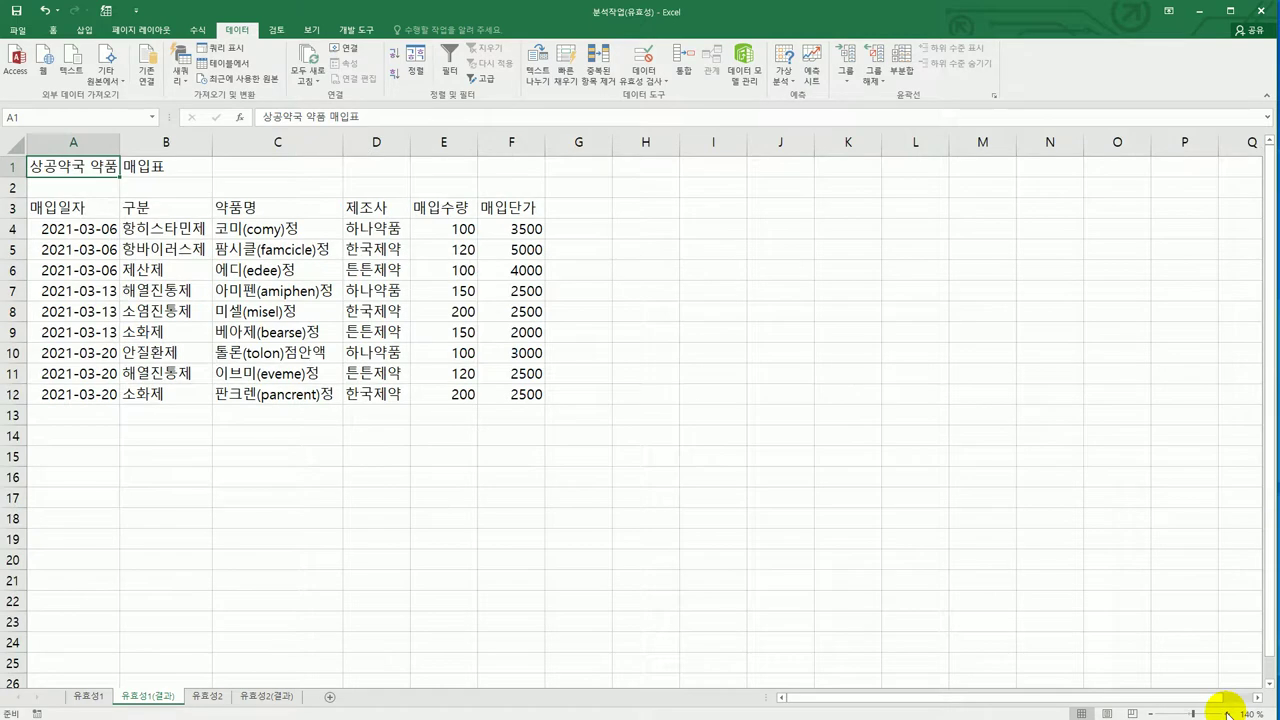
pyautogui.click(1226, 712)
pyautogui.click(404, 232)
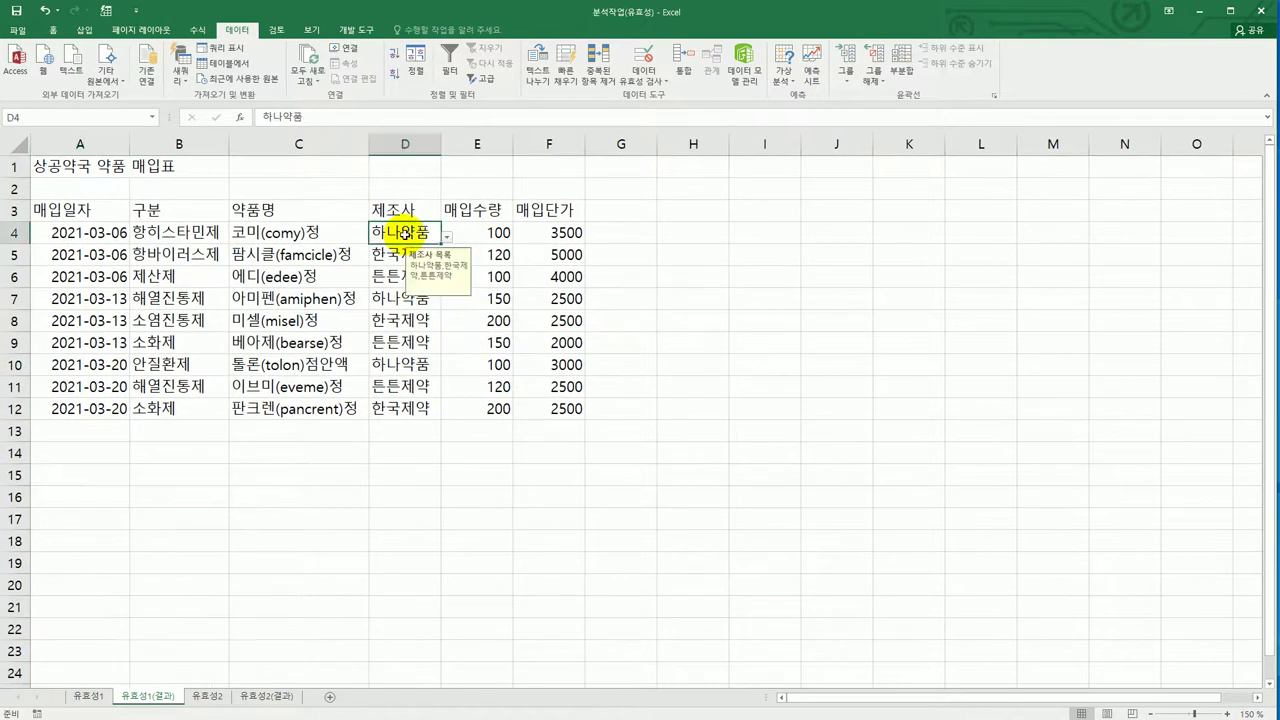
# Clear all data validation settings from D4:D12 on the 유효성1 sheet.
pyautogui.click(87, 700)
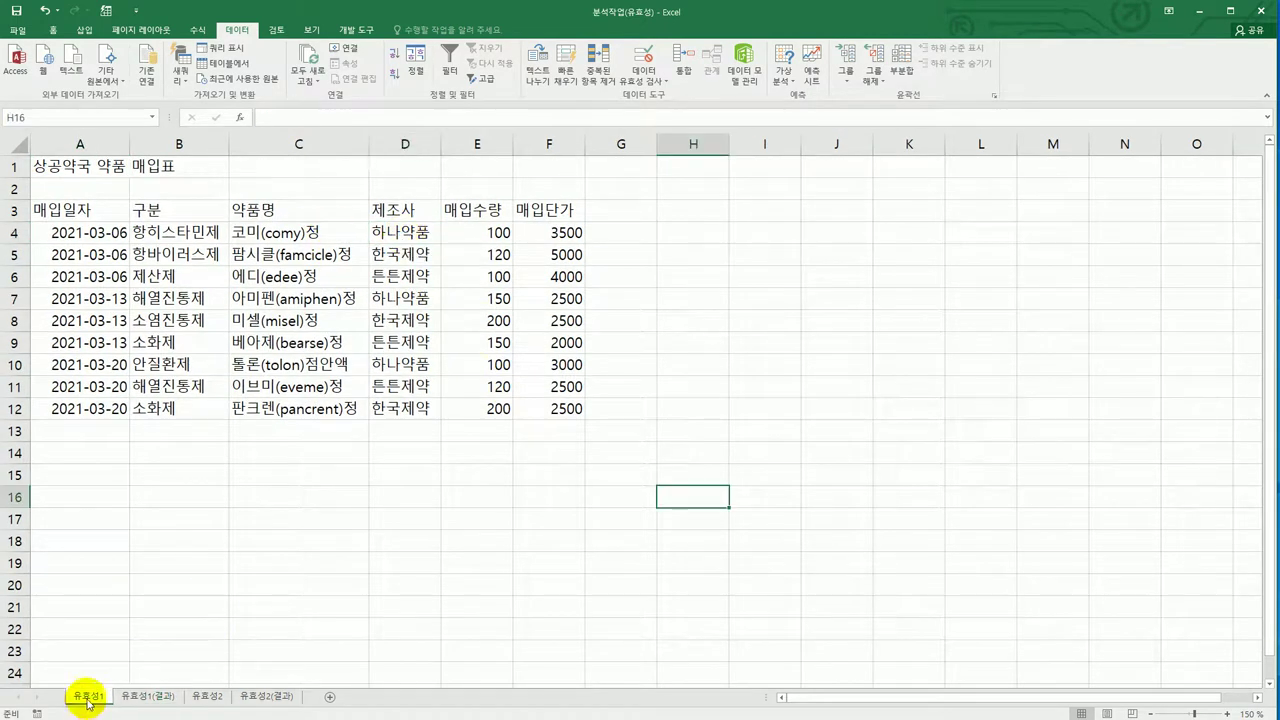
pyautogui.moveTo(412, 230); pyautogui.dragTo(418, 411)
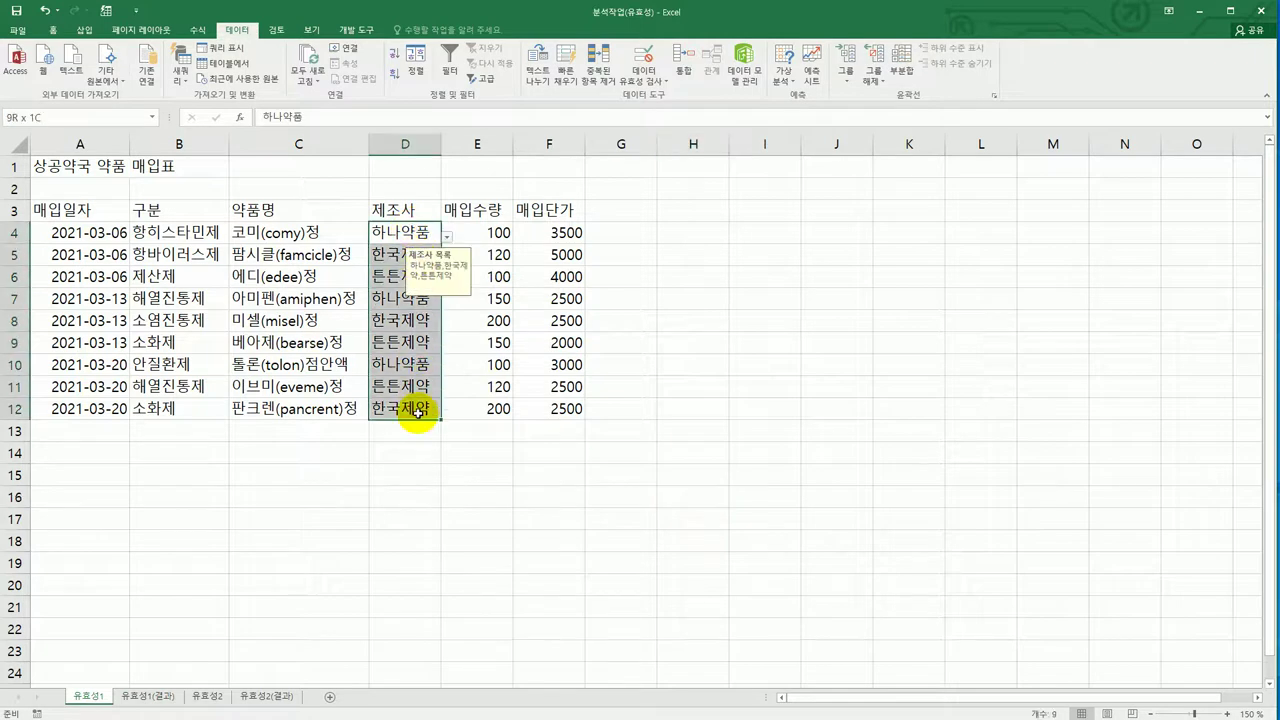
pyautogui.click(645, 80)
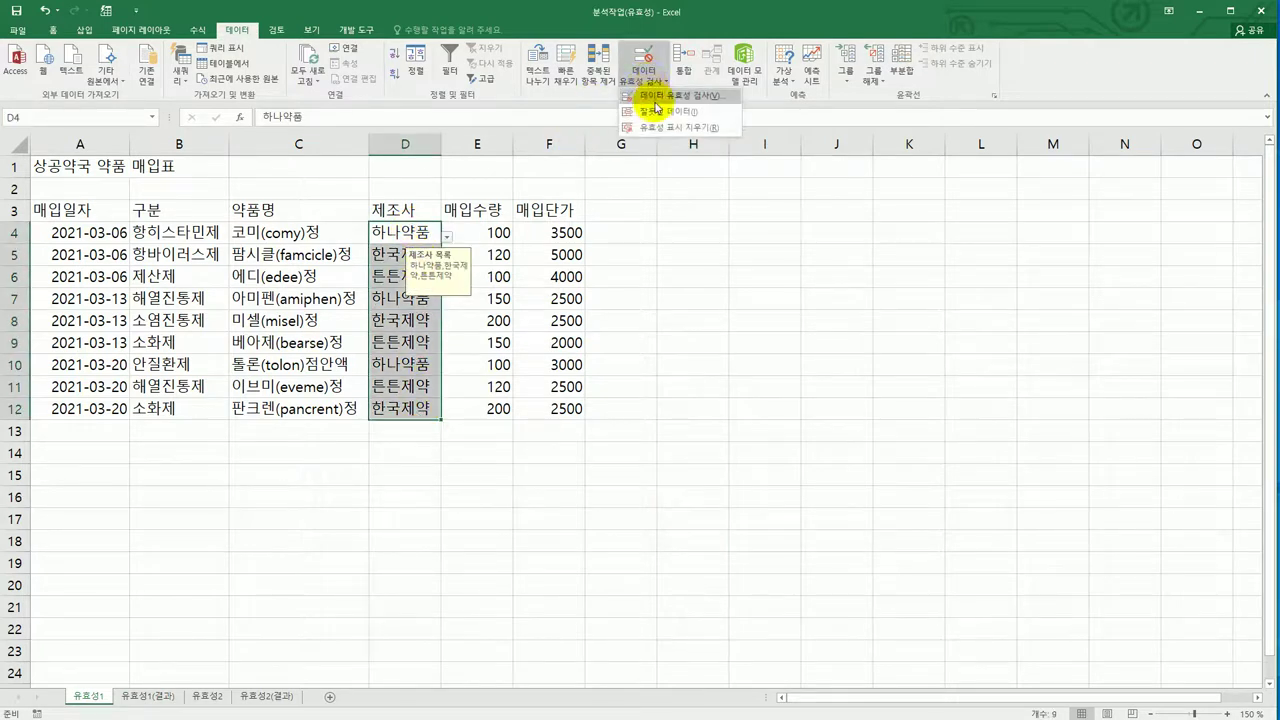
pyautogui.click(656, 96)
pyautogui.click(786, 424)
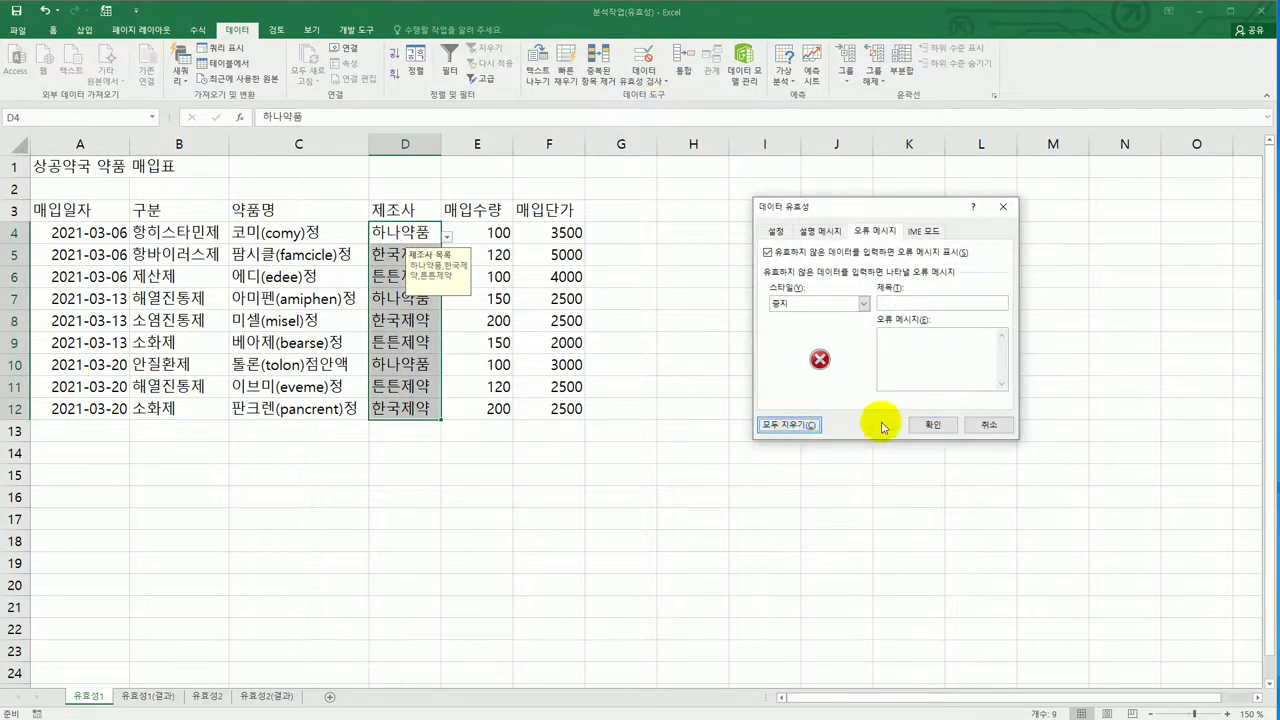
pyautogui.click(928, 424)
pyautogui.click(792, 450)
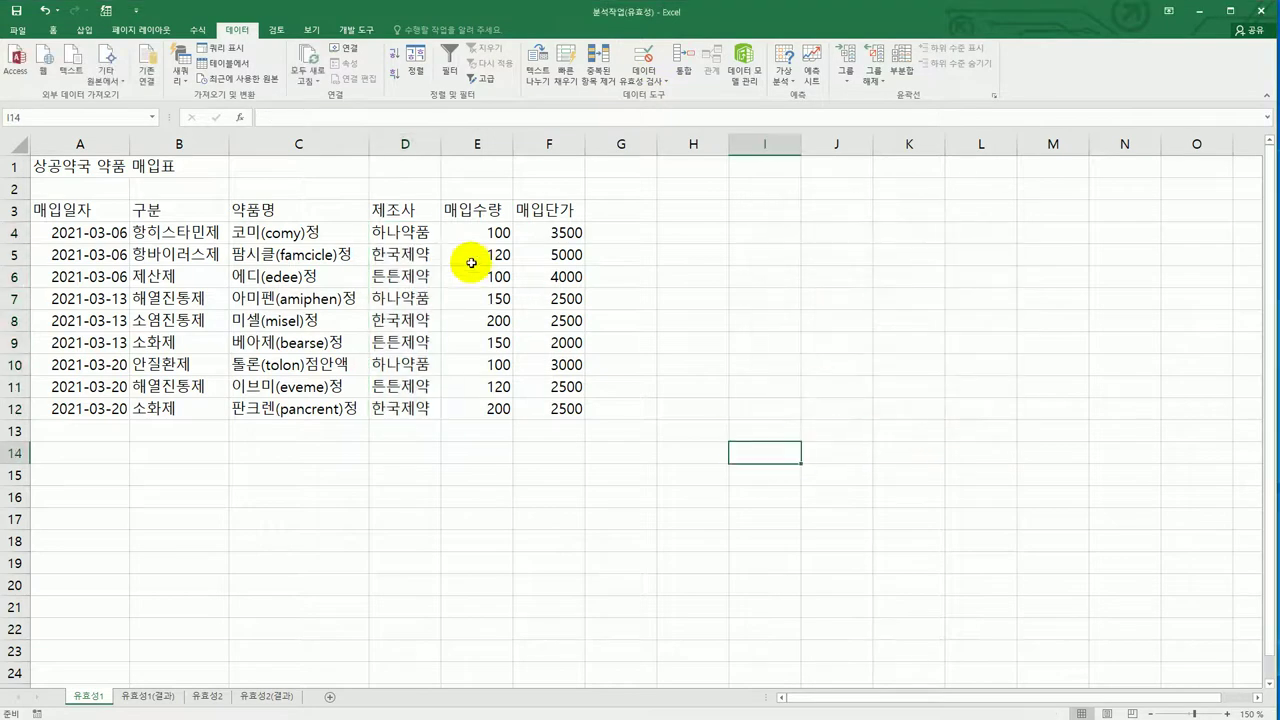
# Check each cell from D4 to D12 for remaining validation messages or dropdowns.
pyautogui.click(418, 234)
pyautogui.click(414, 256)
pyautogui.click(414, 277)
pyautogui.click(414, 299)
pyautogui.click(414, 321)
pyautogui.click(414, 343)
pyautogui.click(414, 365)
pyautogui.click(414, 386)
pyautogui.click(412, 408)
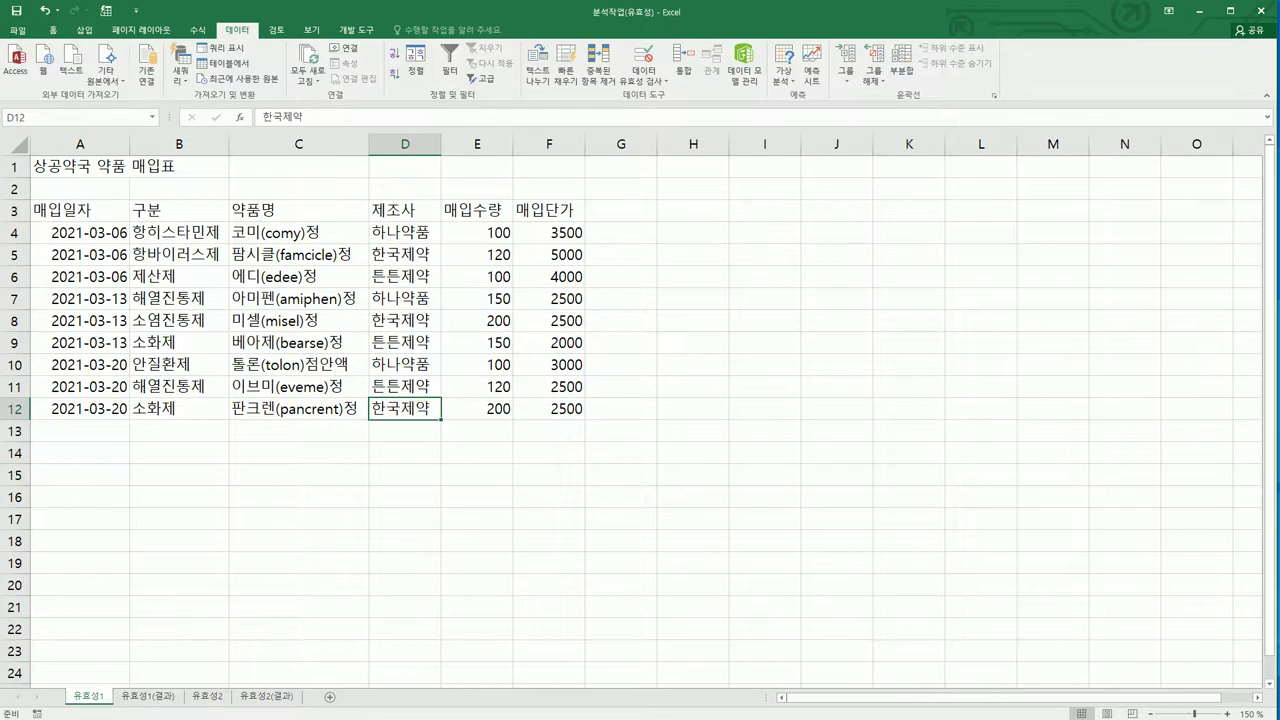
# Open the 유효성2 sheet and enlarge its view to 150%.
pyautogui.click(207, 696)
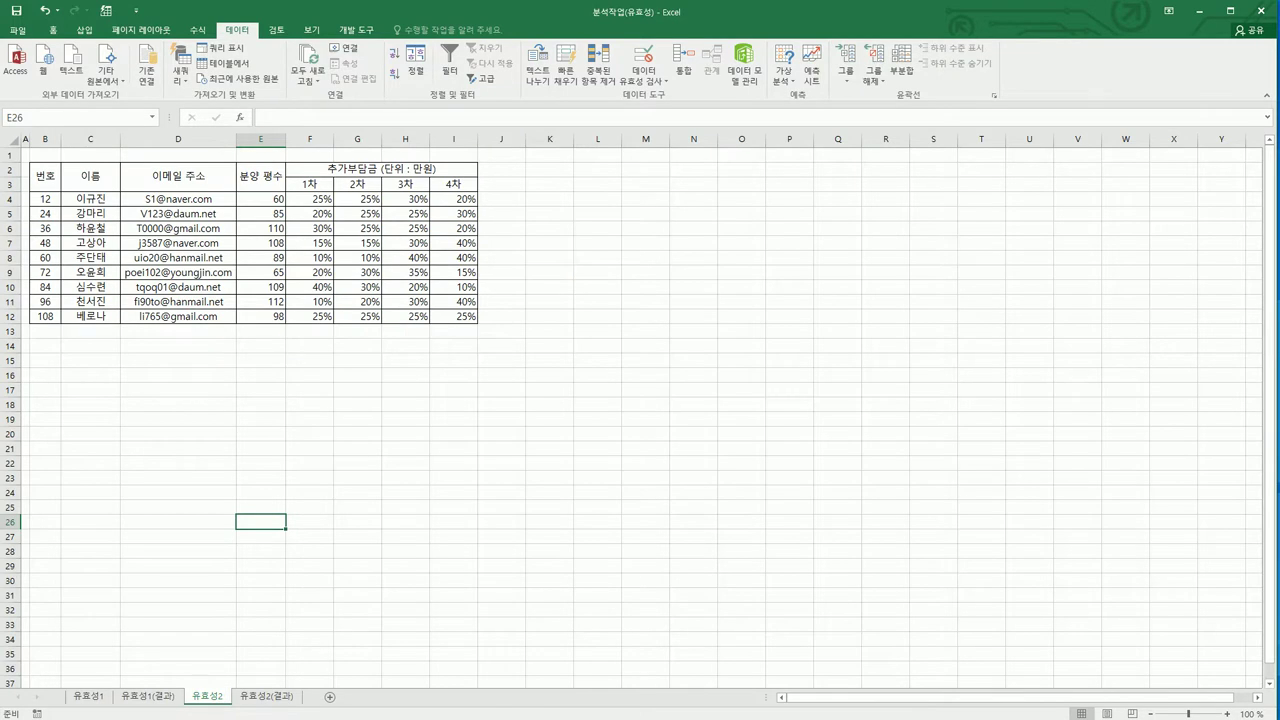
pyautogui.click(1227, 714)
pyautogui.click(1227, 714)
pyautogui.click(1227, 714)
pyautogui.click(1227, 714)
pyautogui.click(1227, 714)
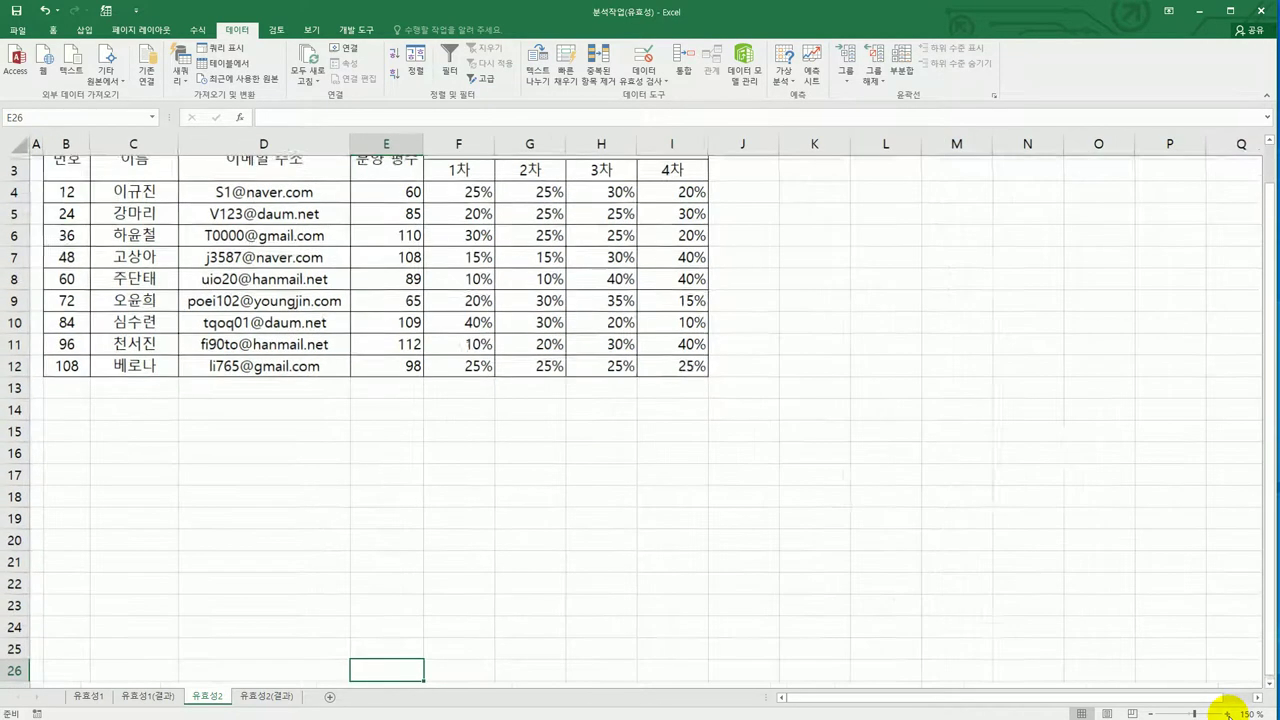
# Switch to the textbook document and read the 출제유형 3 instructions for the 유효성2 sheet.
pyautogui.scroll(1, 914, 594)
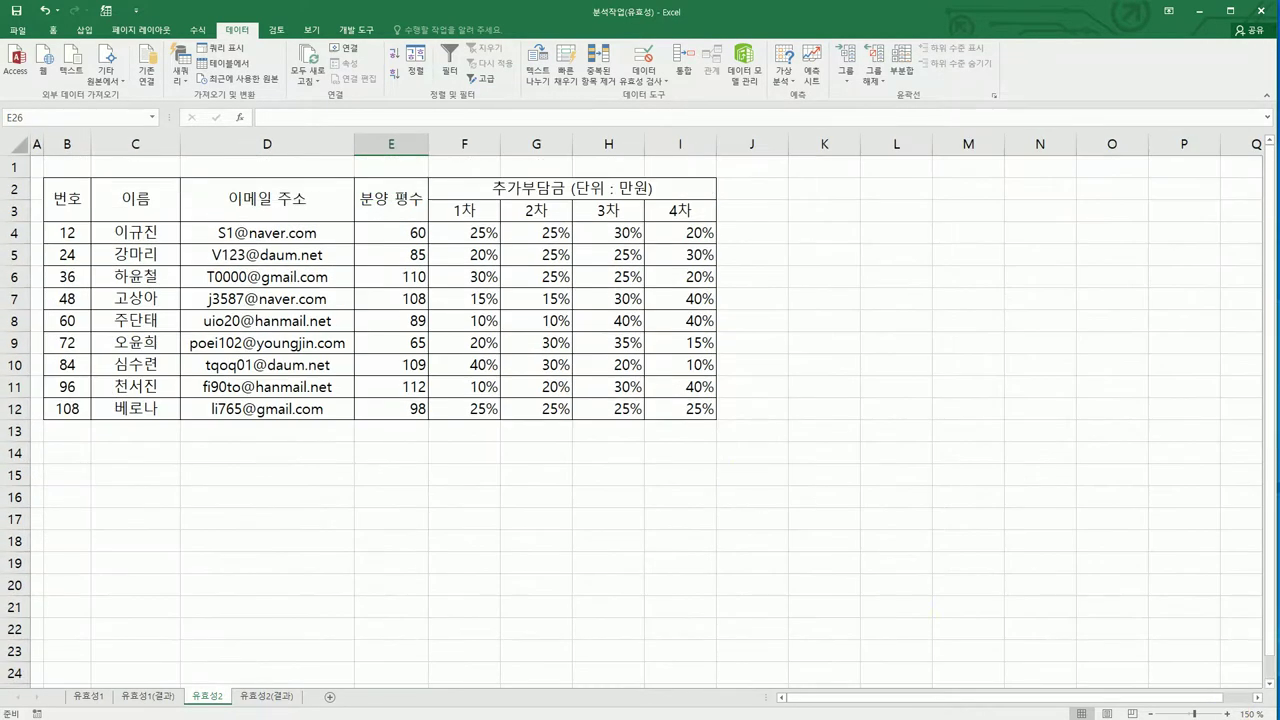
pyautogui.hotkey('alt', 'Tab')
pyautogui.scroll(-5, 423, 423)
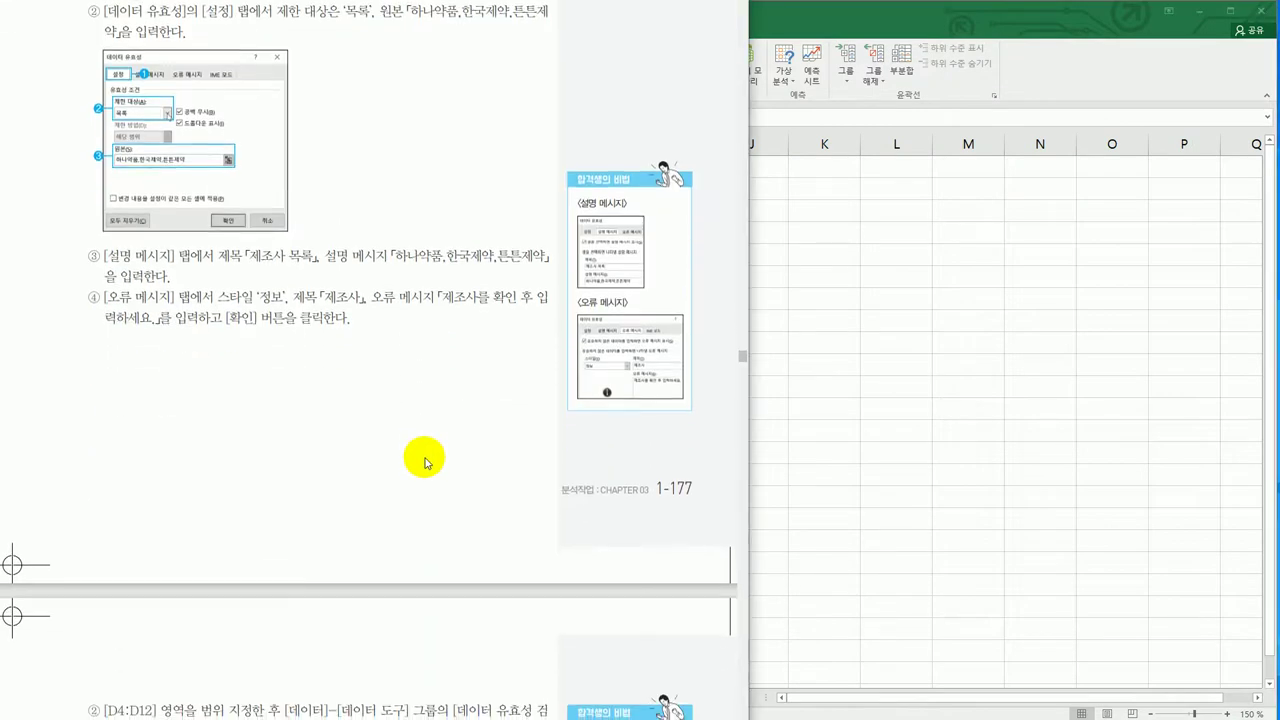
pyautogui.scroll(-4, 424, 460)
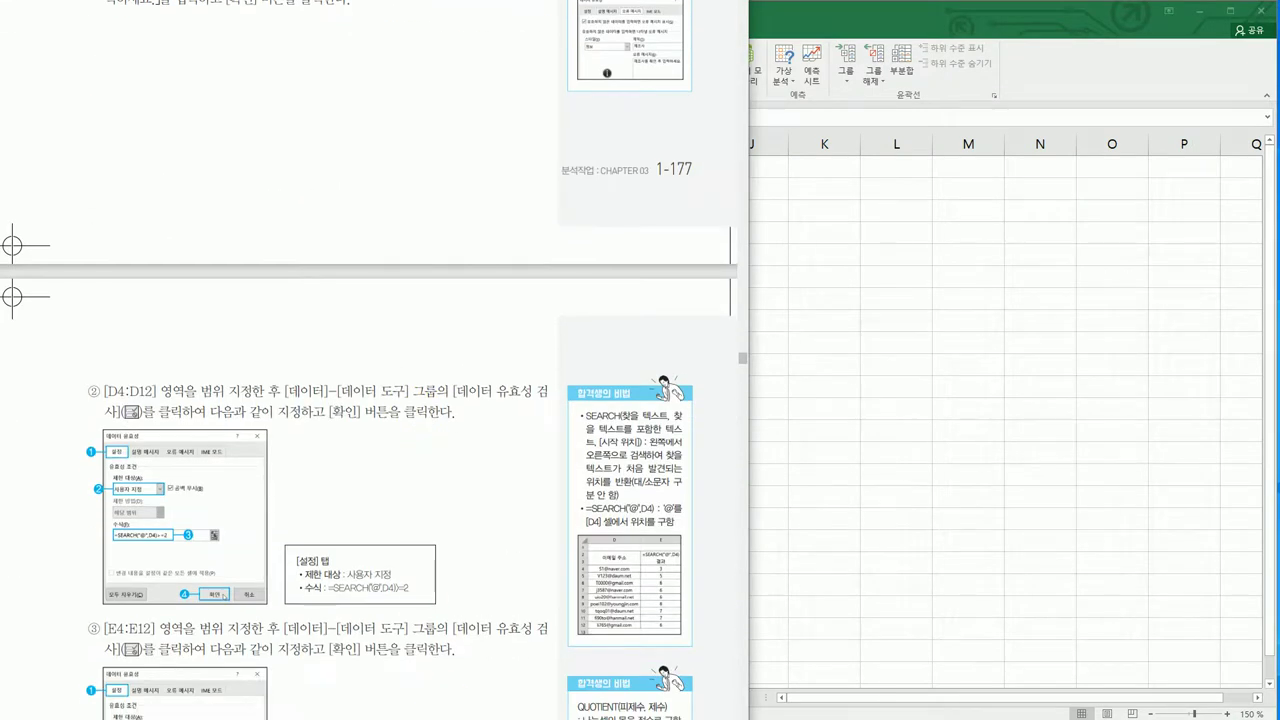
pyautogui.scroll(-3, 374, 400)
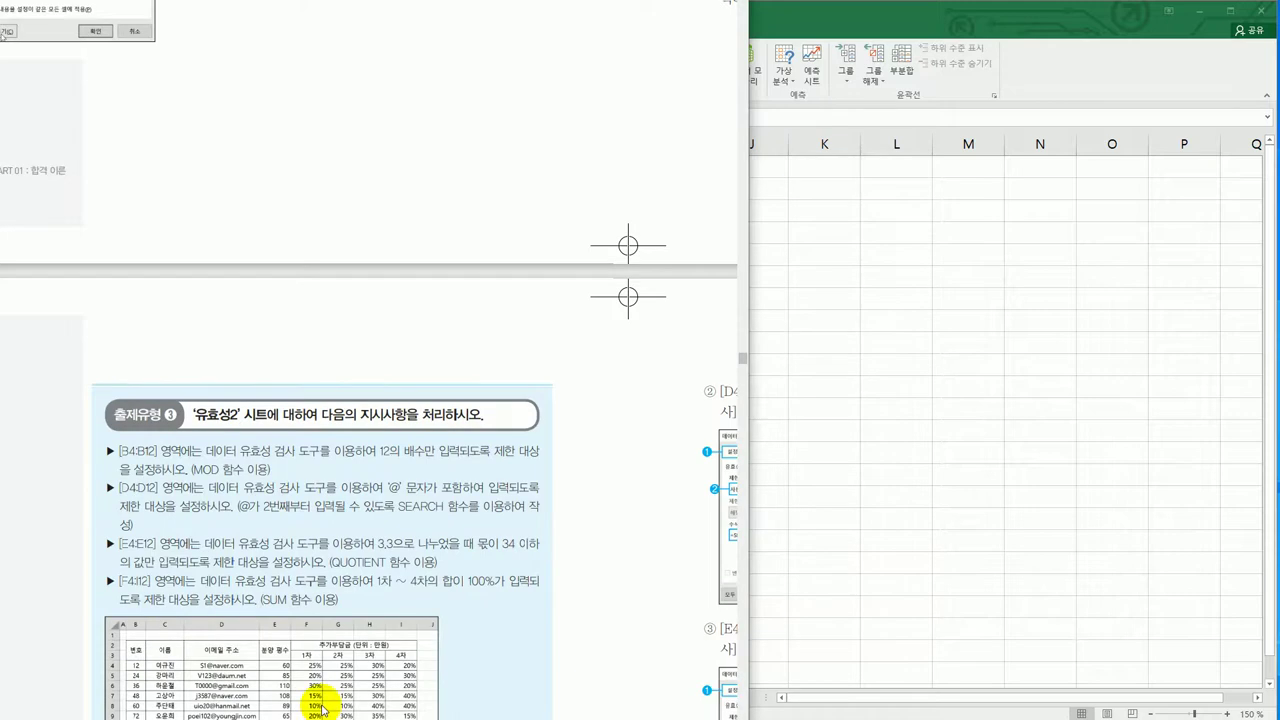
pyautogui.scroll(3, 322, 710)
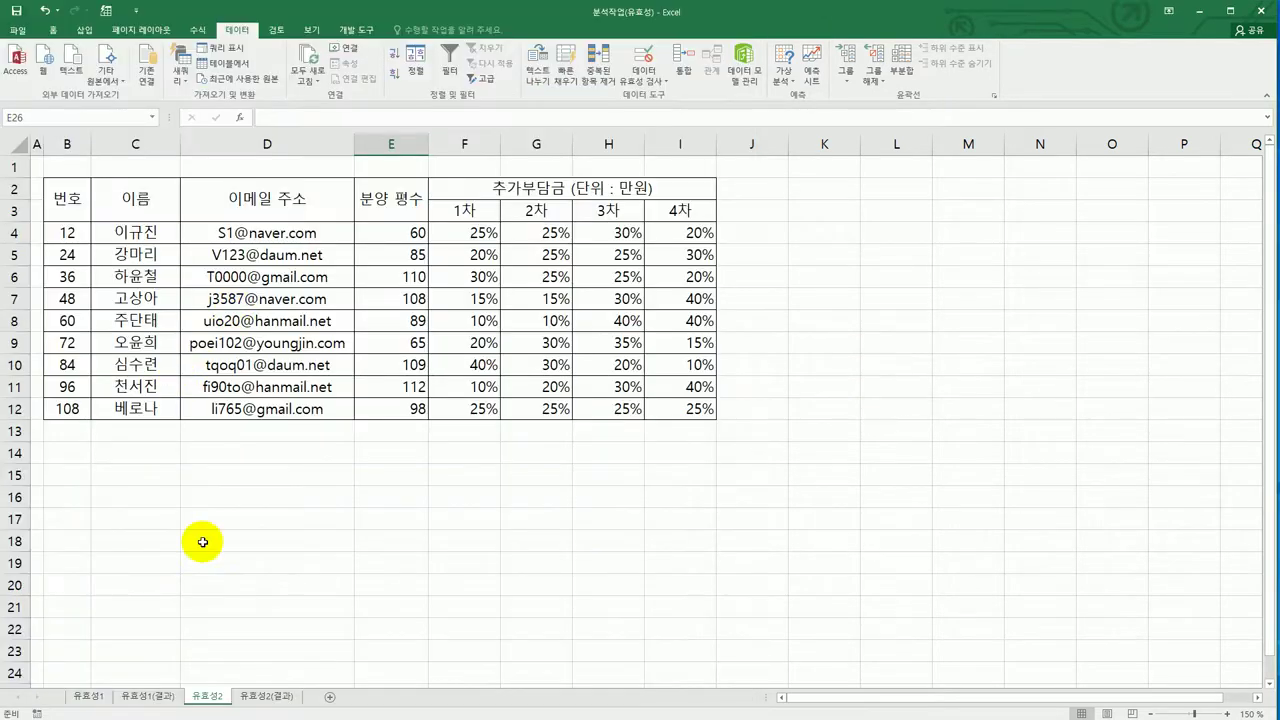
# Start a data validation rule of type 사용자 지정 for cells B4:B12 on the 유효성2 sheet.
pyautogui.moveTo(67, 232); pyautogui.dragTo(67, 405)
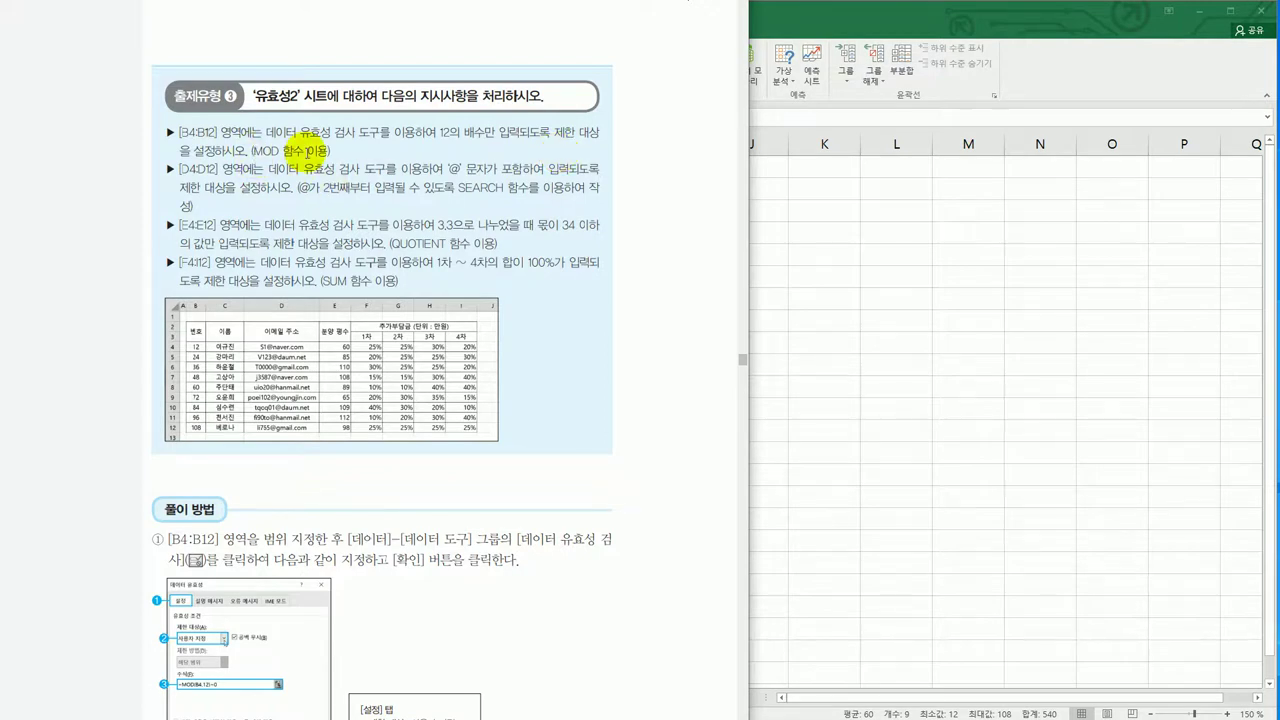
pyautogui.click(946, 234)
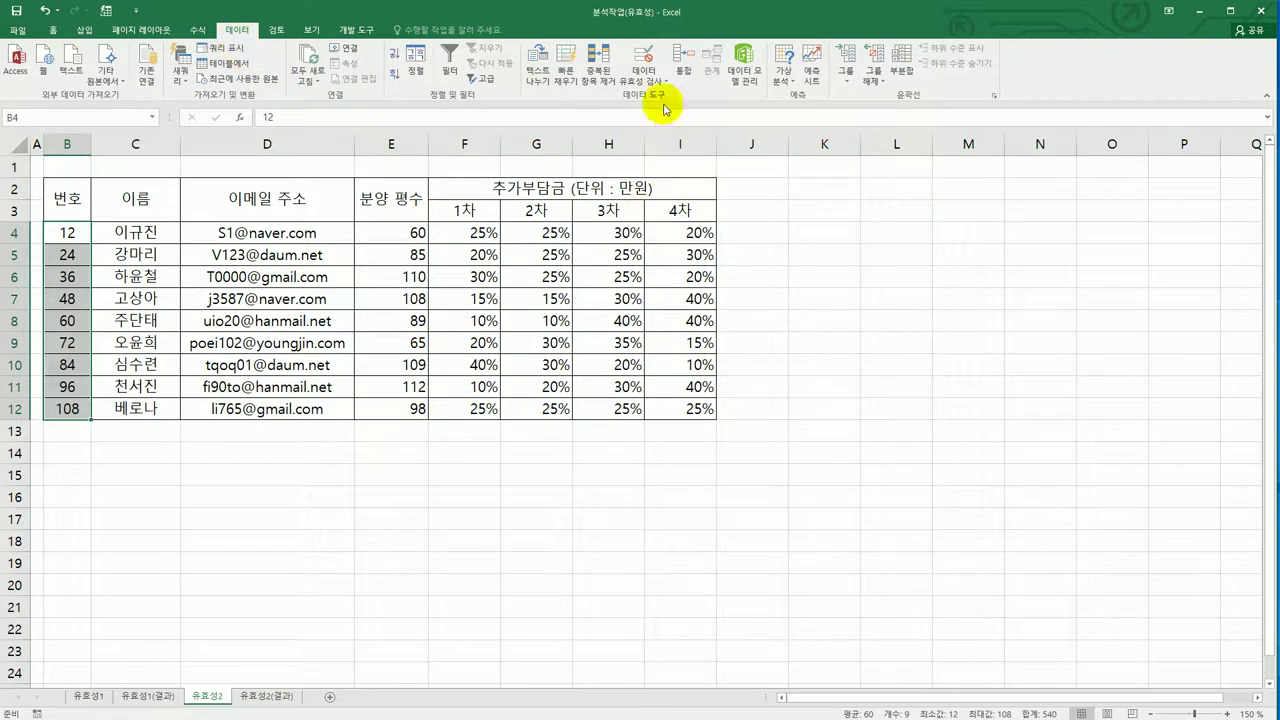
pyautogui.click(645, 53)
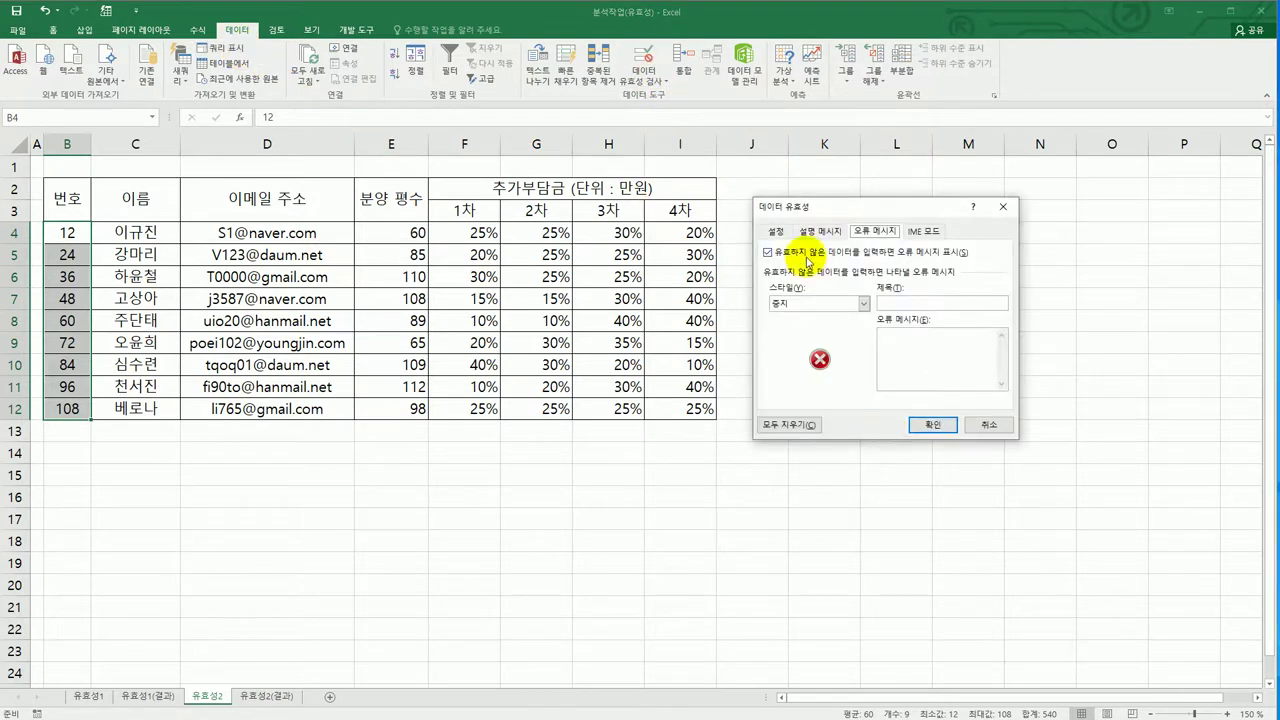
pyautogui.click(776, 231)
pyautogui.click(813, 284)
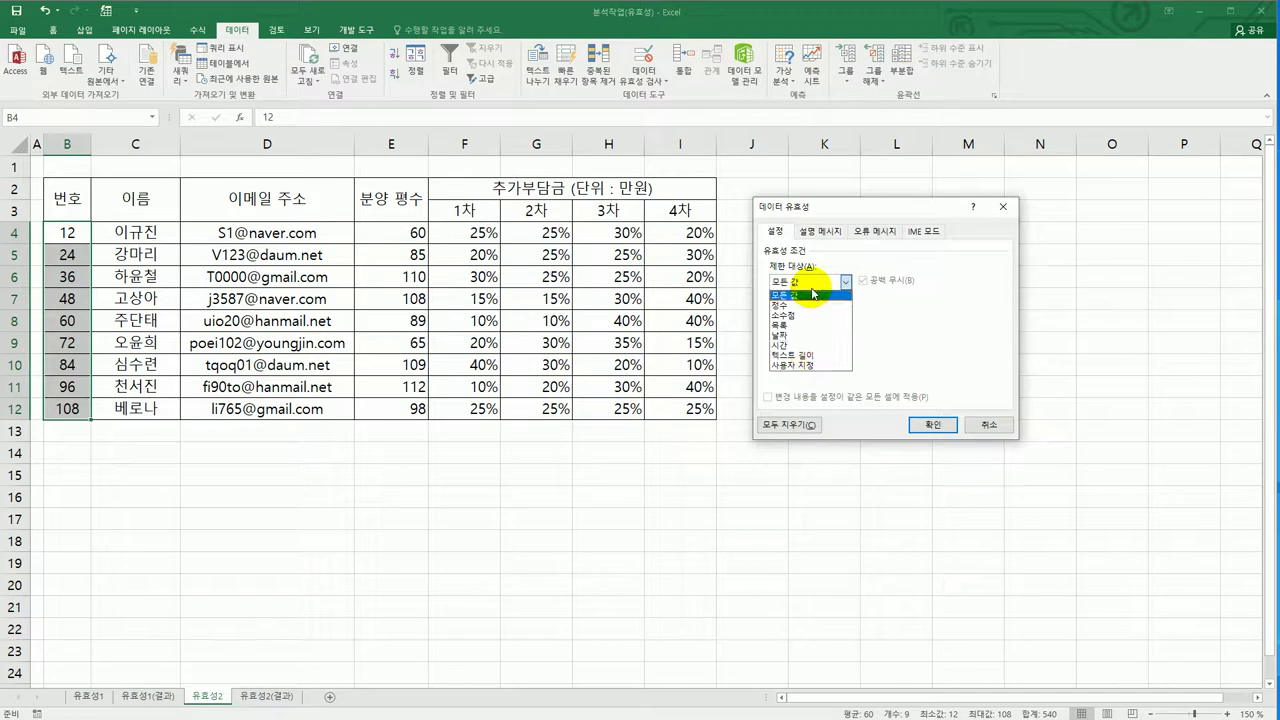
pyautogui.click(813, 366)
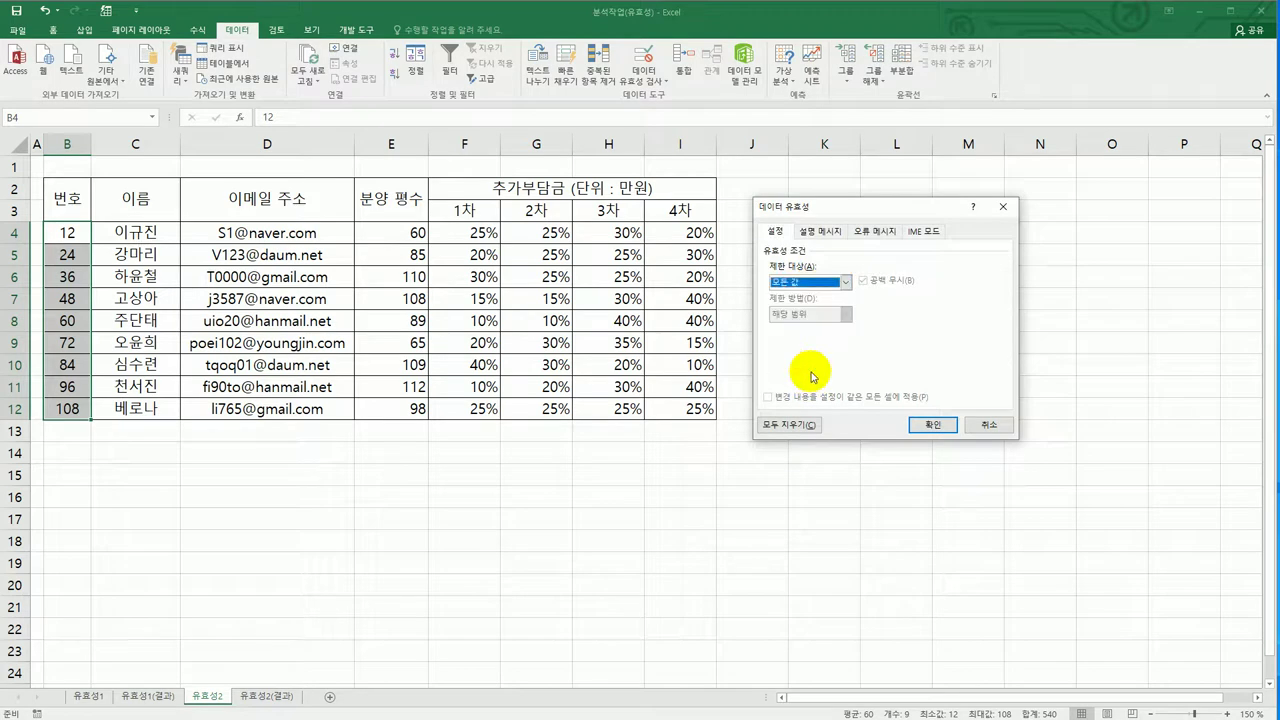
pyautogui.click(809, 283)
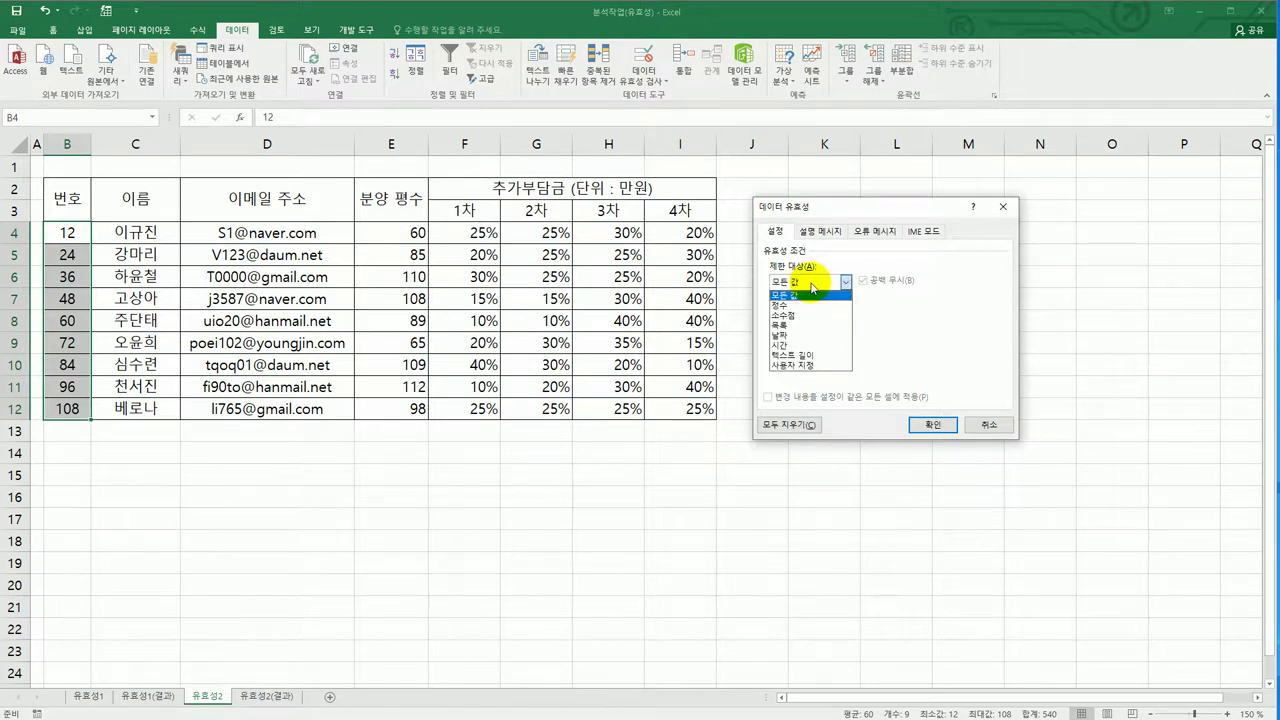
pyautogui.click(809, 366)
# Enter the validation formula =mod(B4,12)=0 for B4:B12 and apply the rule.
pyautogui.click(810, 350)
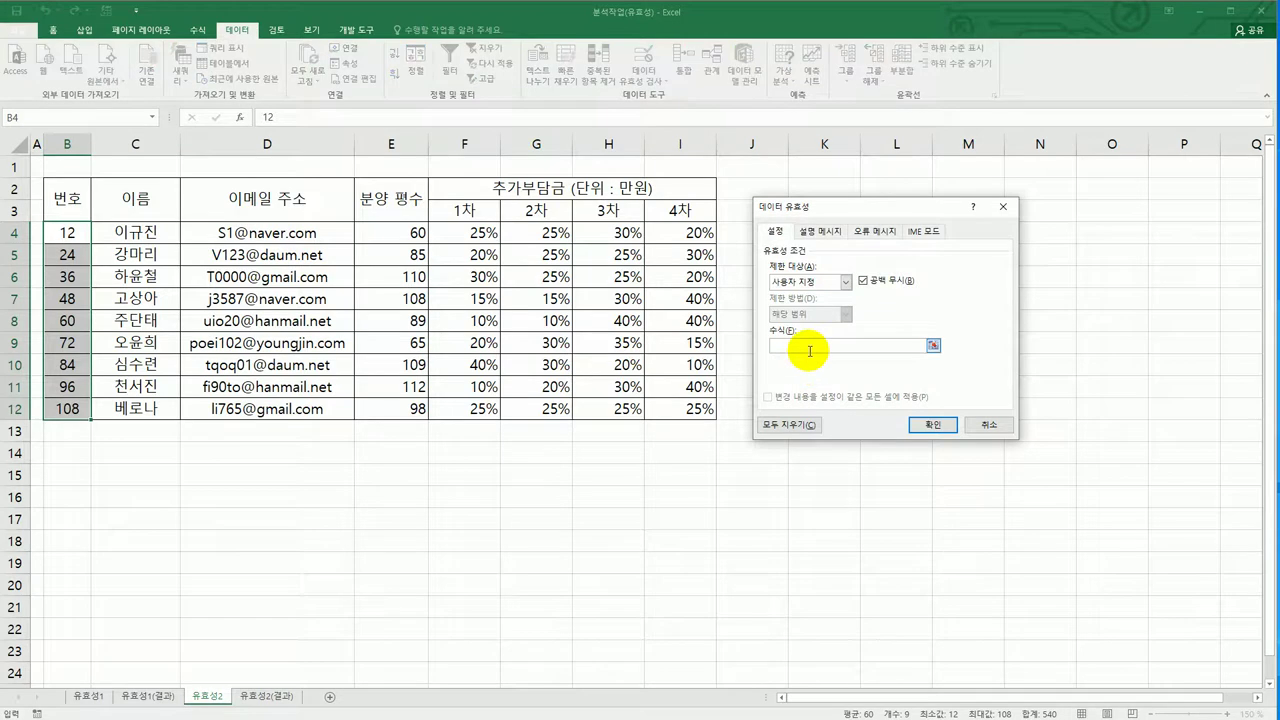
pyautogui.write('=')
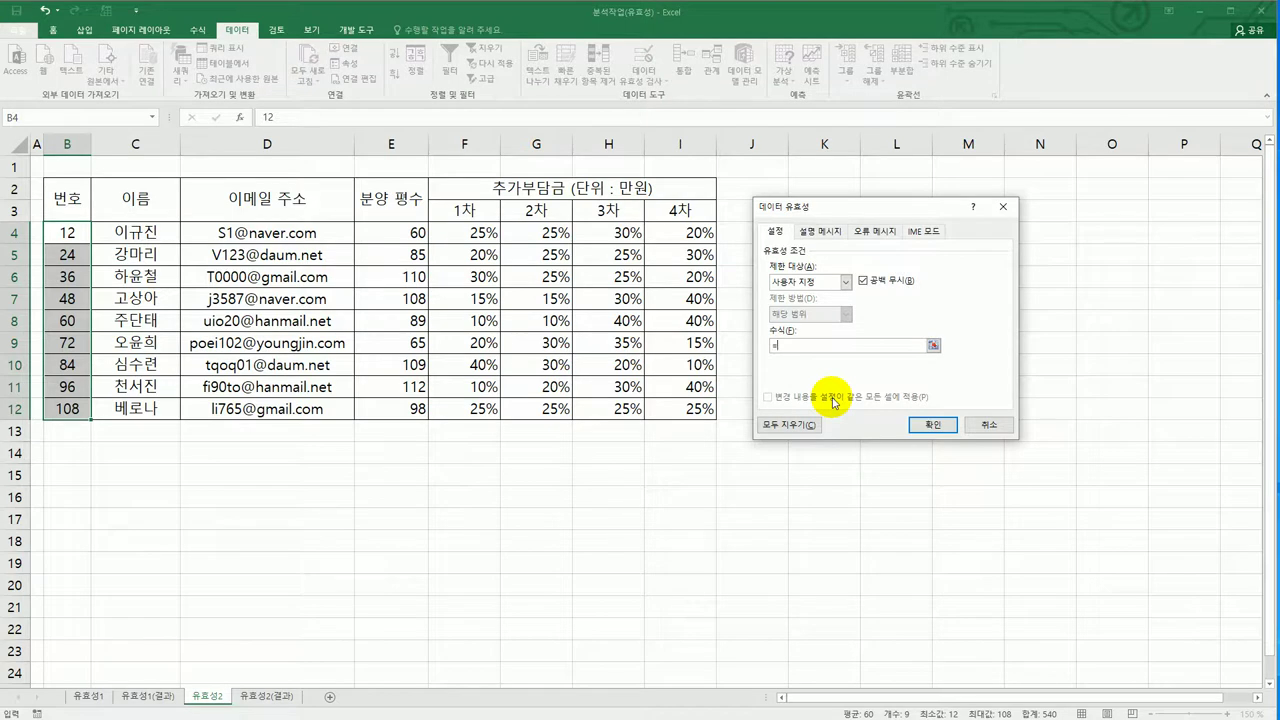
pyautogui.write('ㅁ')
pyautogui.press('BackSpace')
pyautogui.write('mod(')
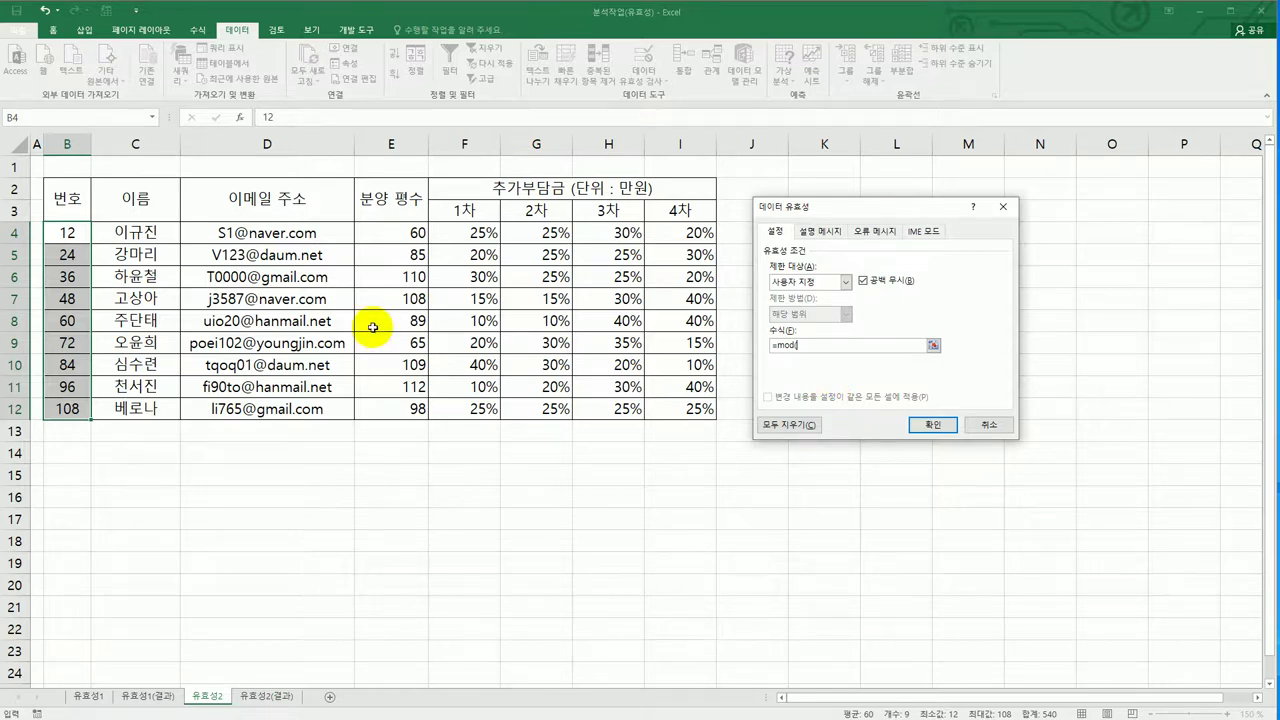
pyautogui.click(67, 233)
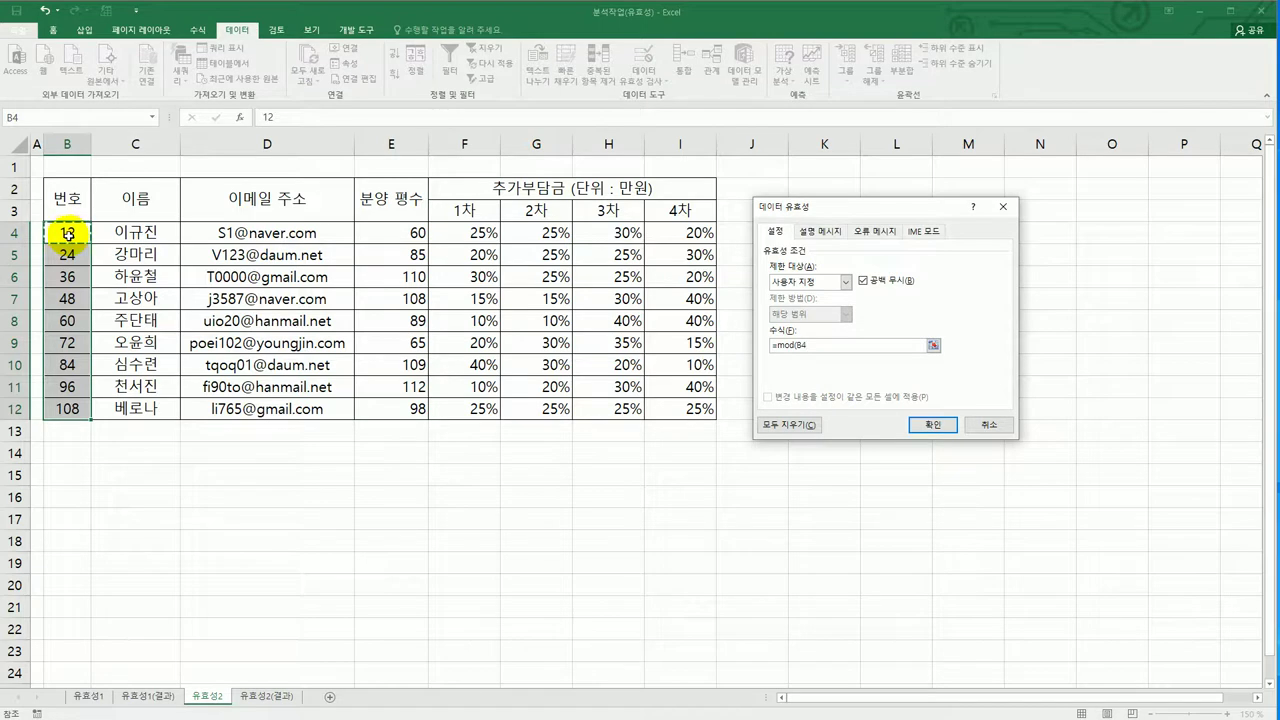
pyautogui.write(',12)=0')
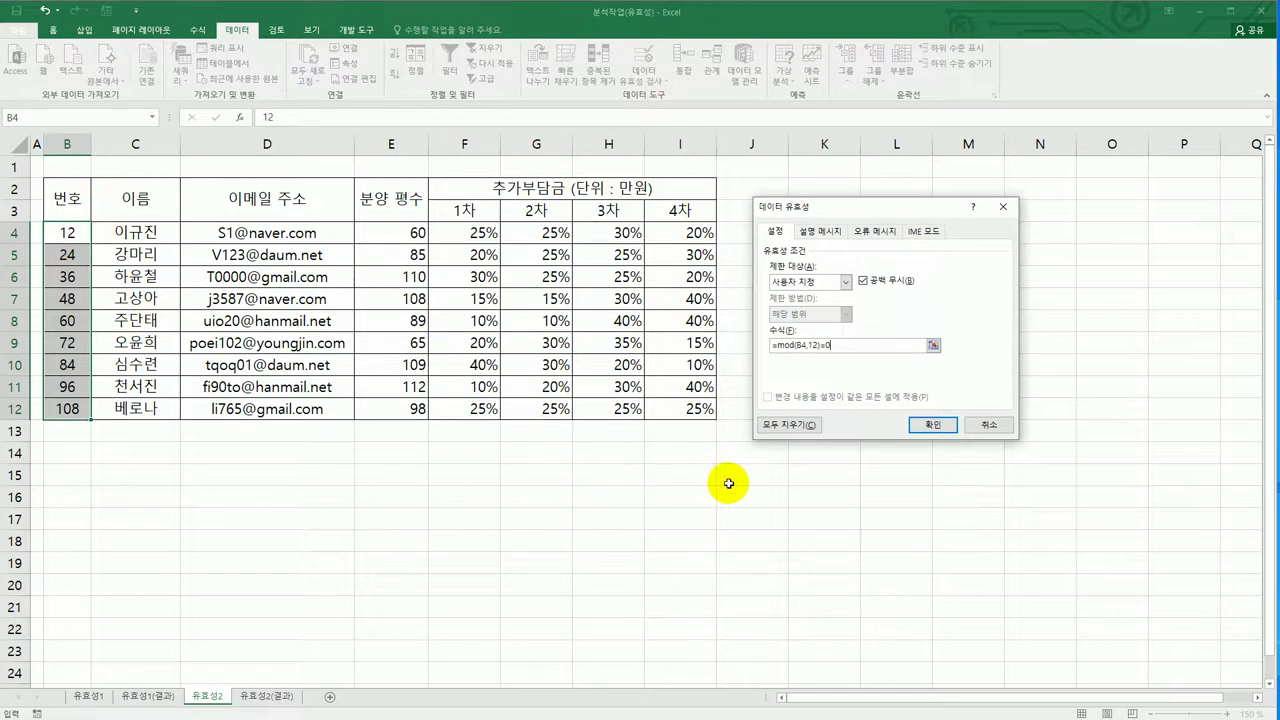
pyautogui.click(936, 426)
pyautogui.click(789, 495)
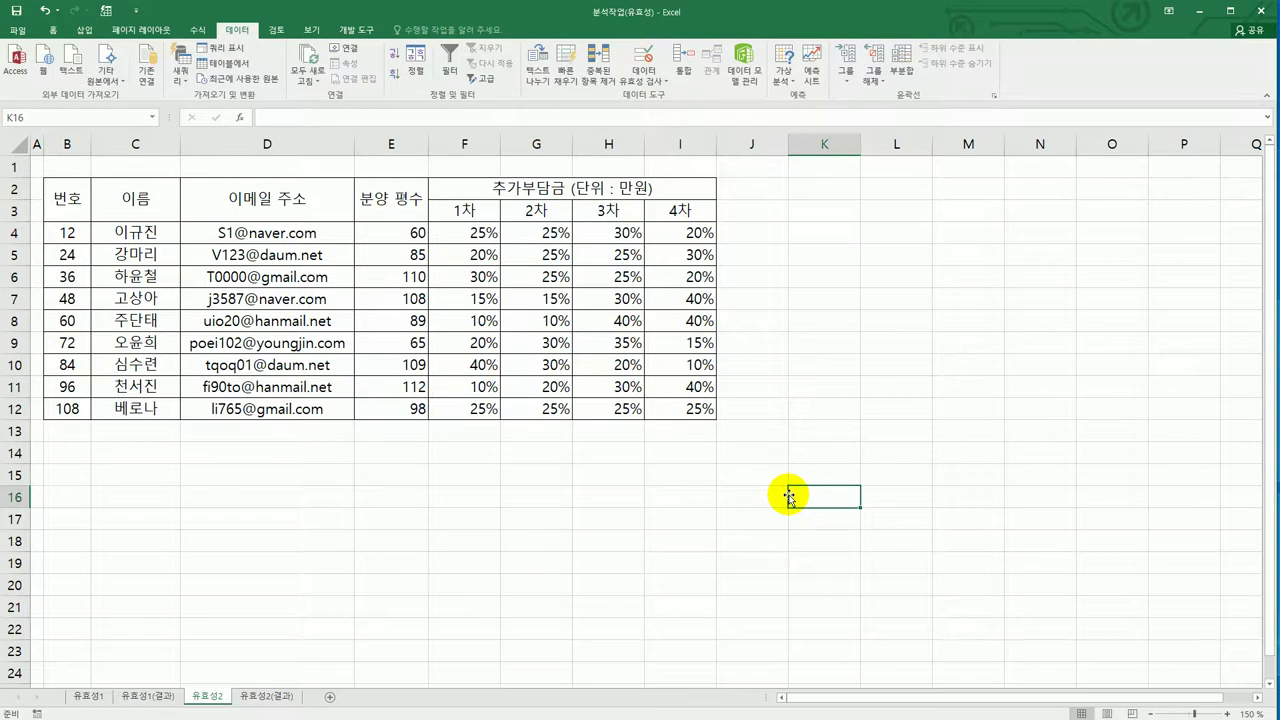
# Review the D4:D12 requirement in the textbook document and preview the SEARCH function's arguments in cell L5.
pyautogui.hotkey('alt', 'Tab')
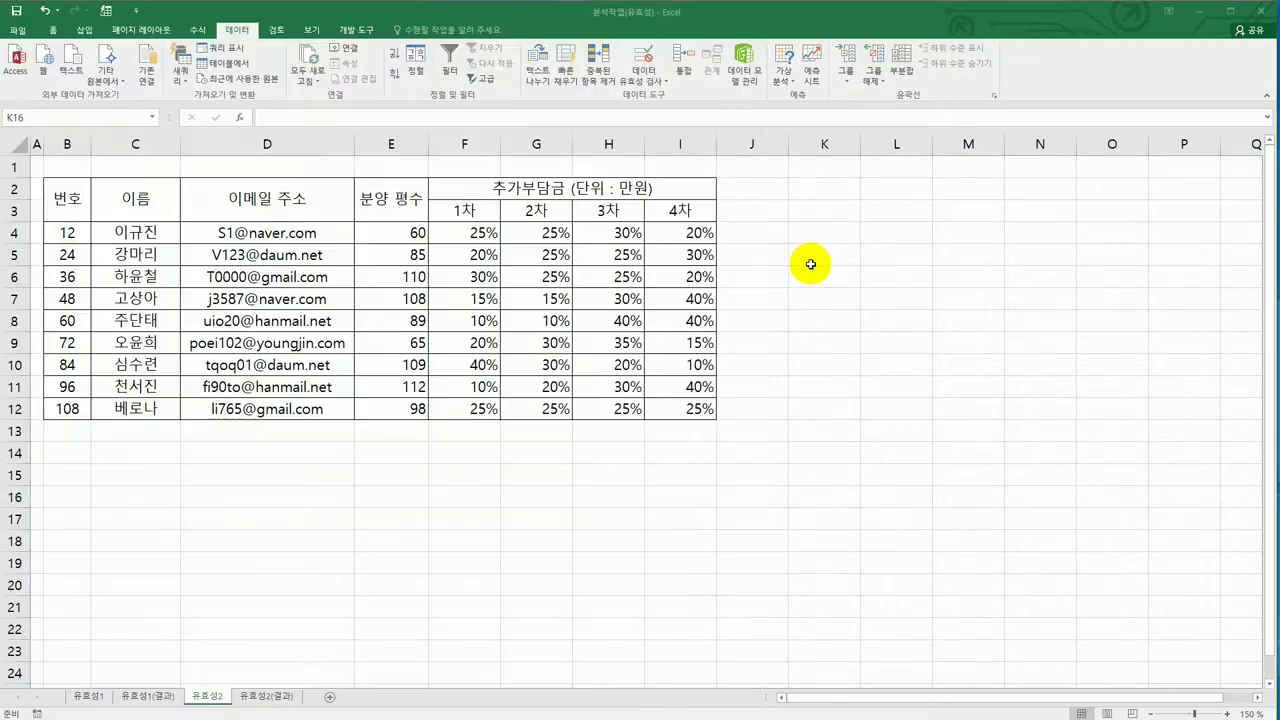
pyautogui.hotkey('alt', 'Tab')
pyautogui.click(908, 254)
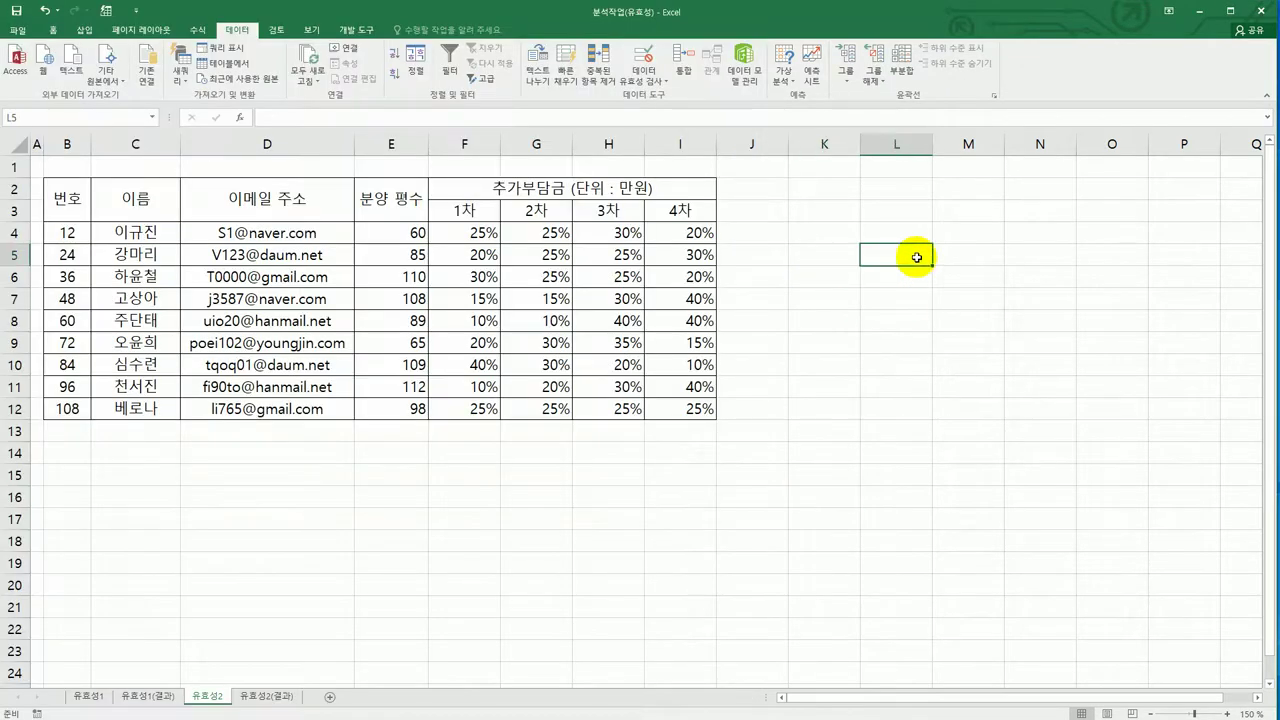
pyautogui.write('=s')
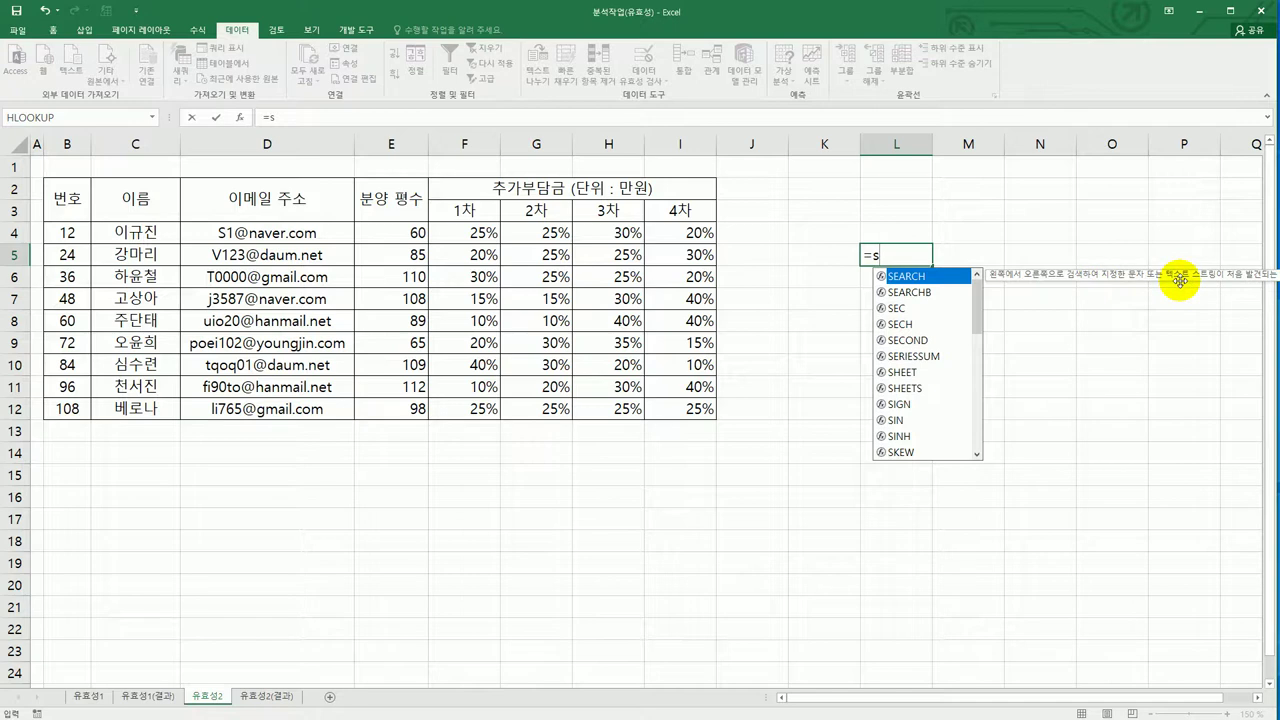
pyautogui.doubleClick(908, 277)
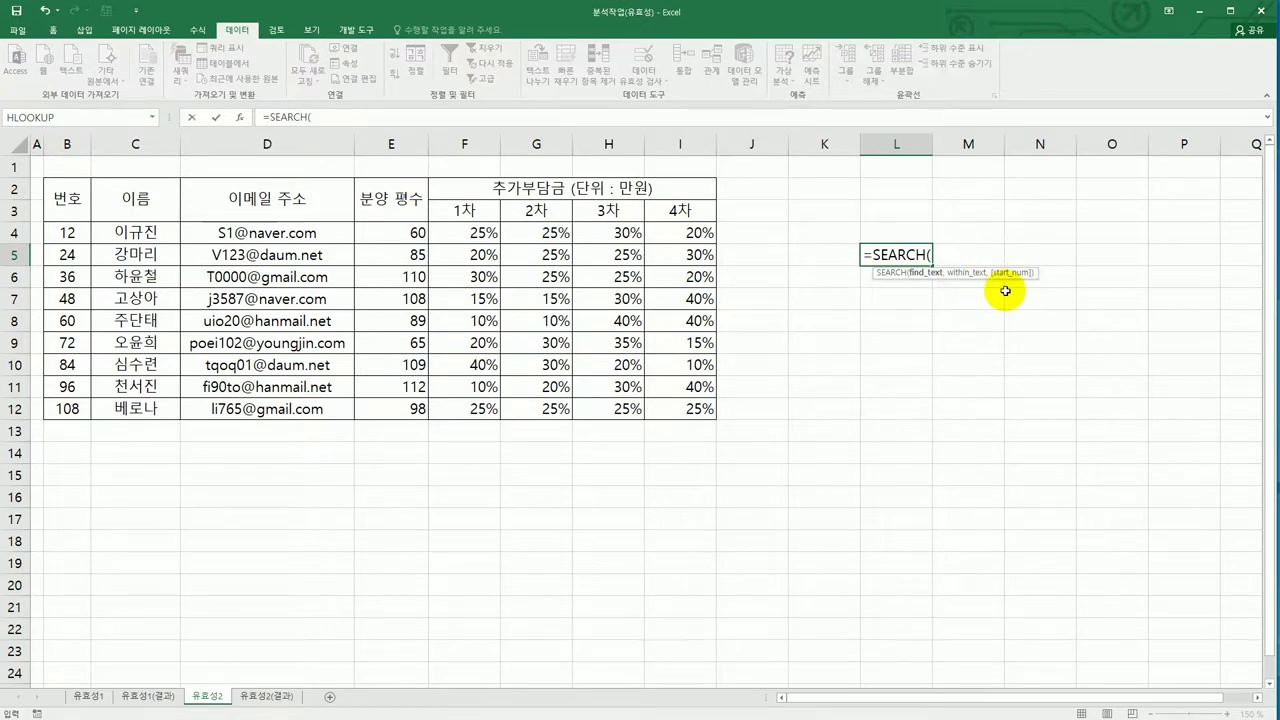
pyautogui.press('Escape')
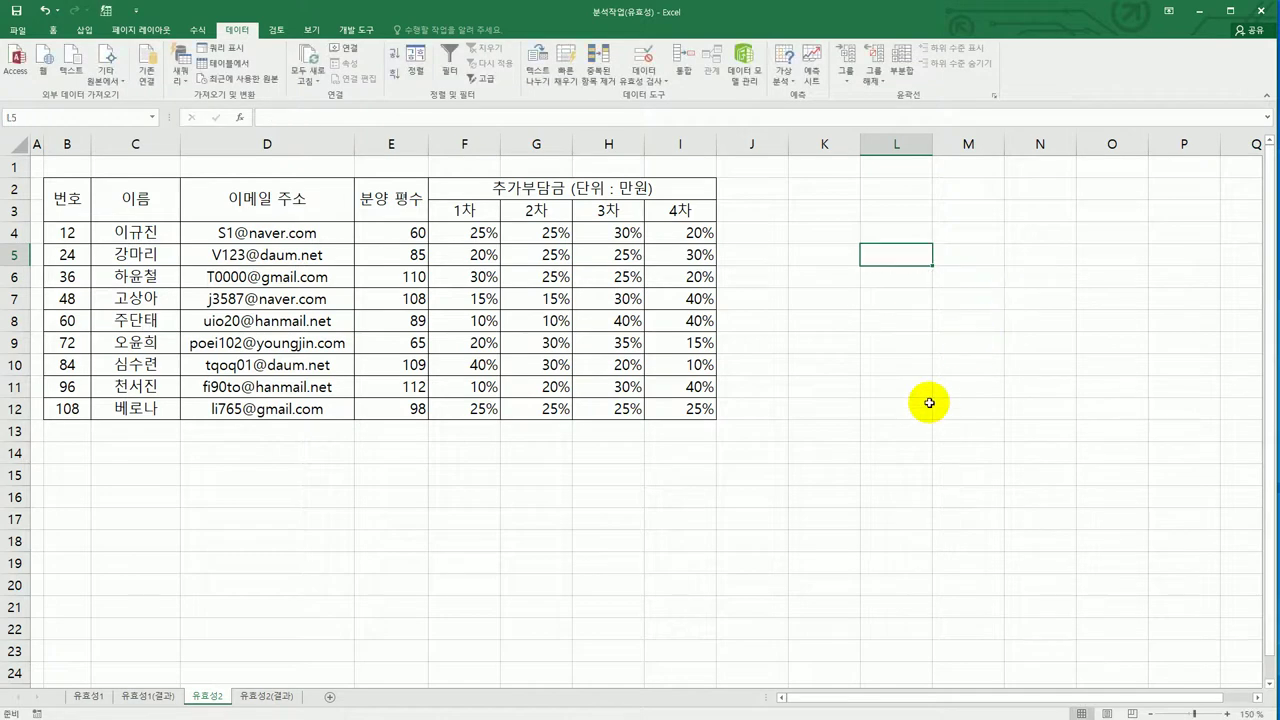
# Start a data validation rule of type 사용자 지정 for the e-mail addresses in D4:D12.
pyautogui.click(305, 231)
pyautogui.moveTo(307, 262); pyautogui.dragTo(310, 407)
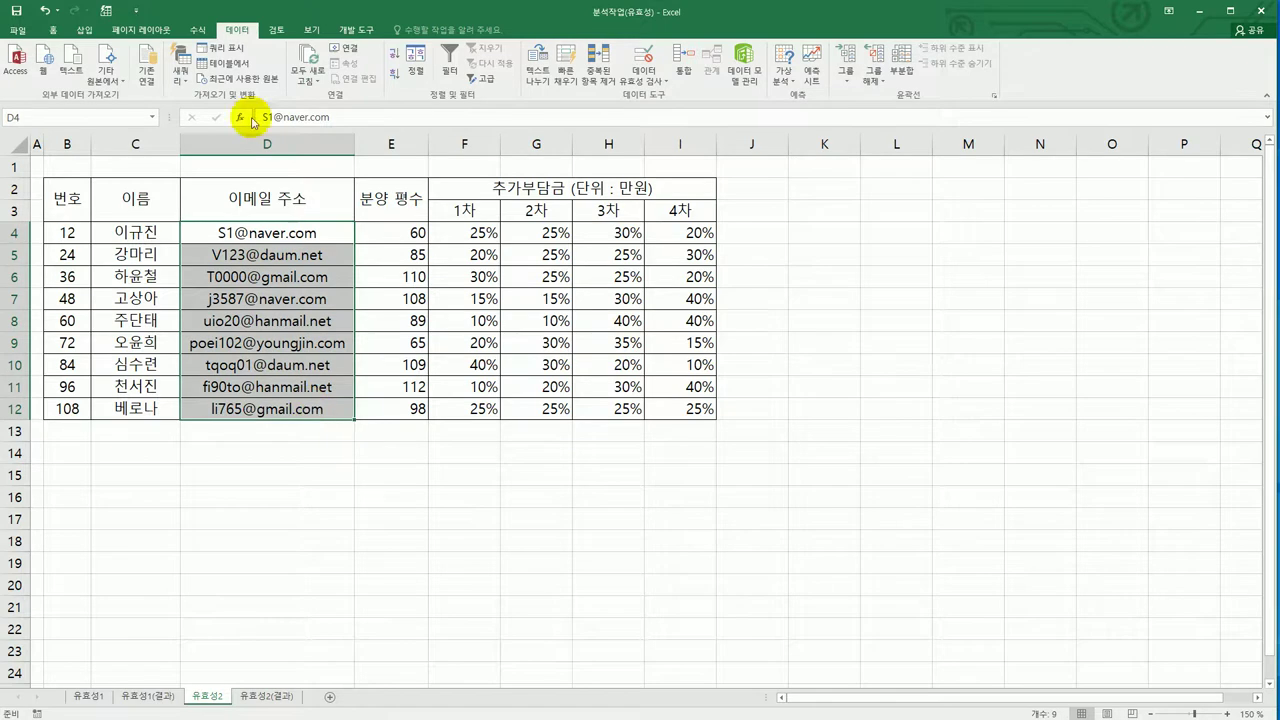
pyautogui.click(636, 50)
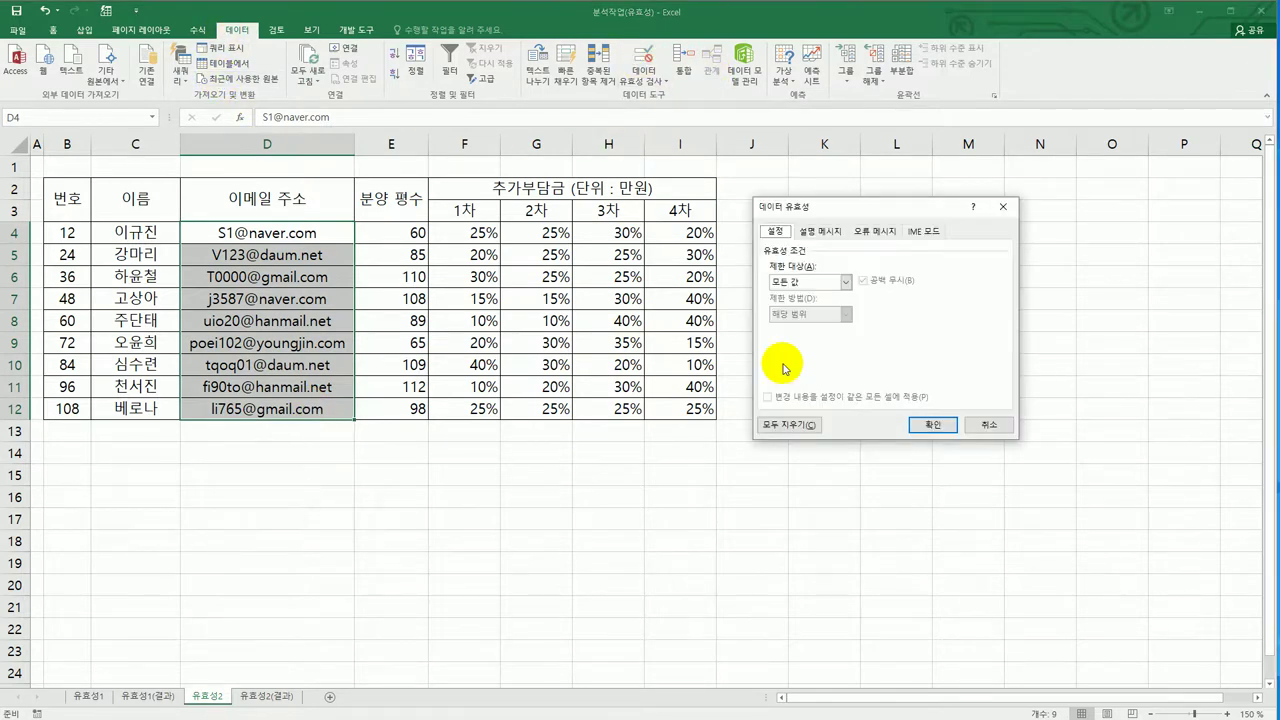
pyautogui.click(810, 282)
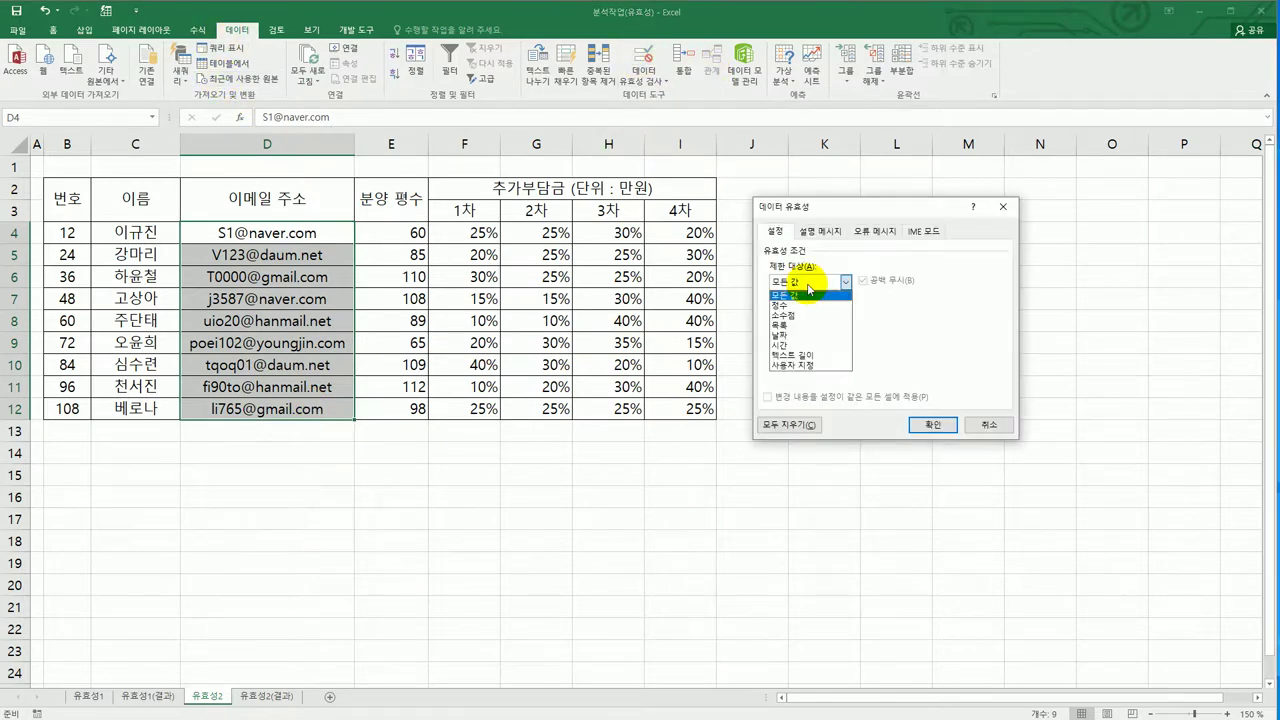
pyautogui.click(810, 365)
# Enter the validation formula =search("@",D4)>=2 for D4:D12 and apply the rule.
pyautogui.click(812, 346)
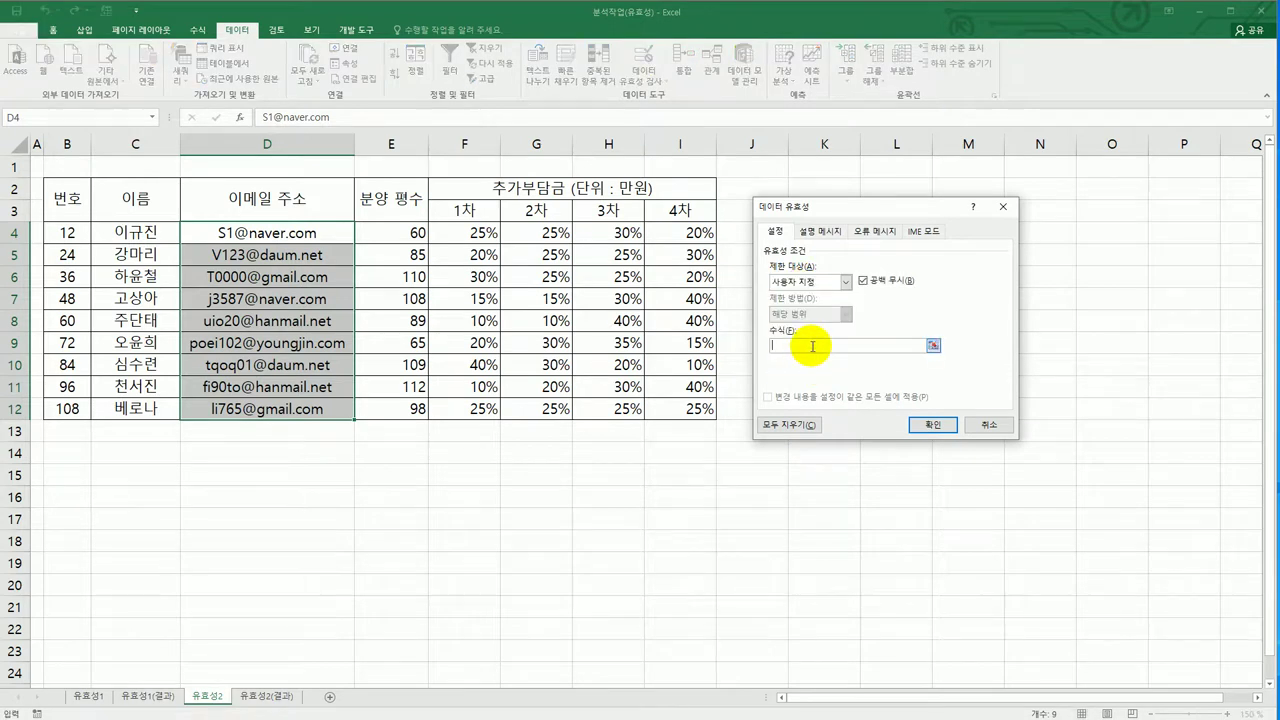
pyautogui.write('=search')
pyautogui.write('("@"')
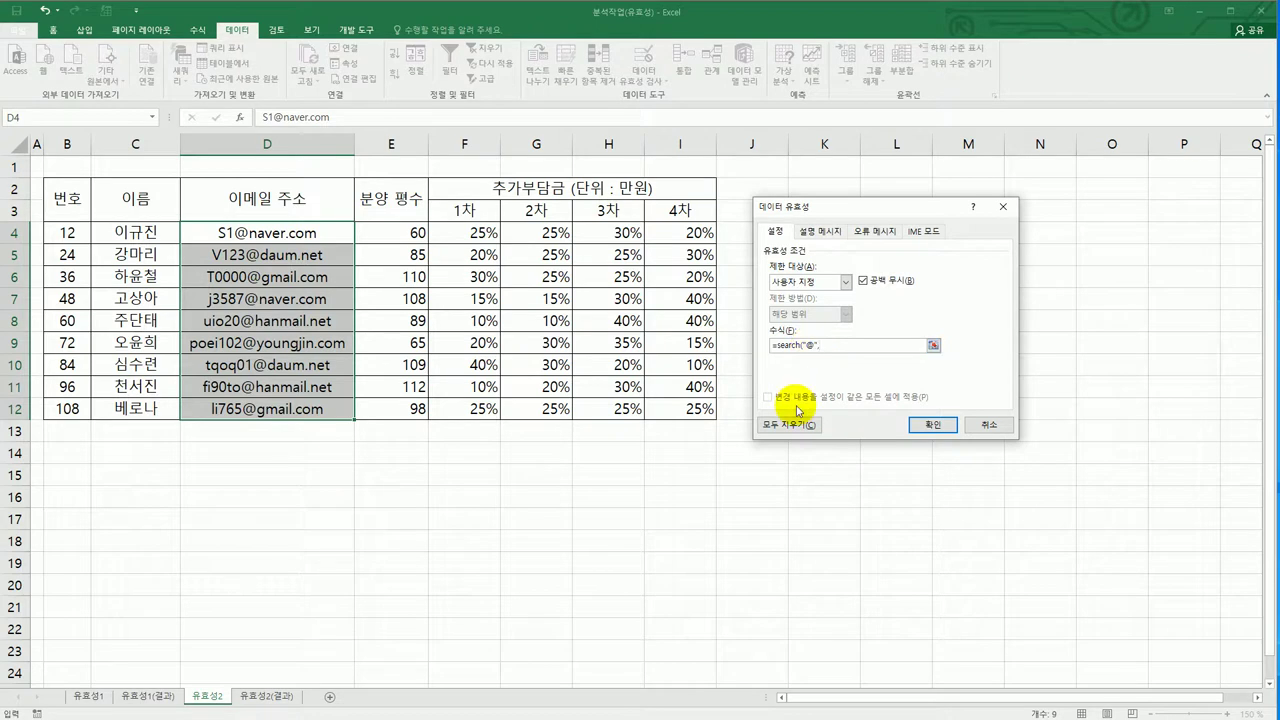
pyautogui.write(',')
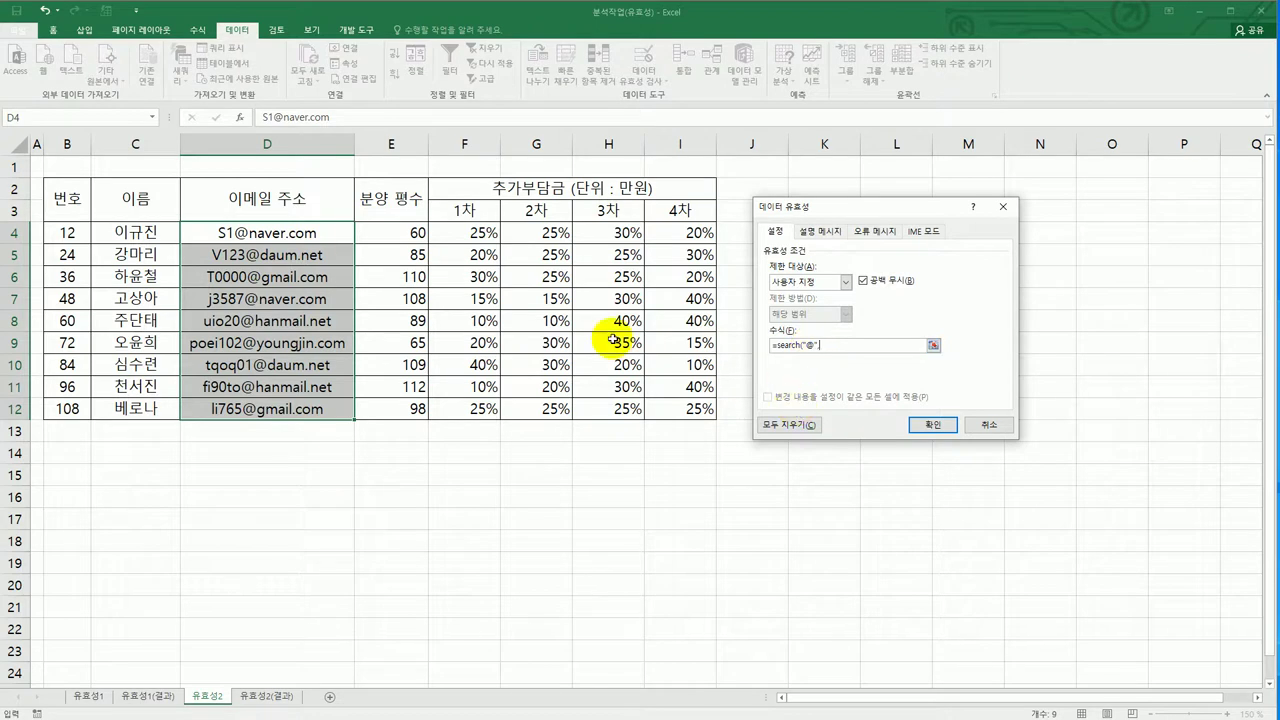
pyautogui.click(296, 234)
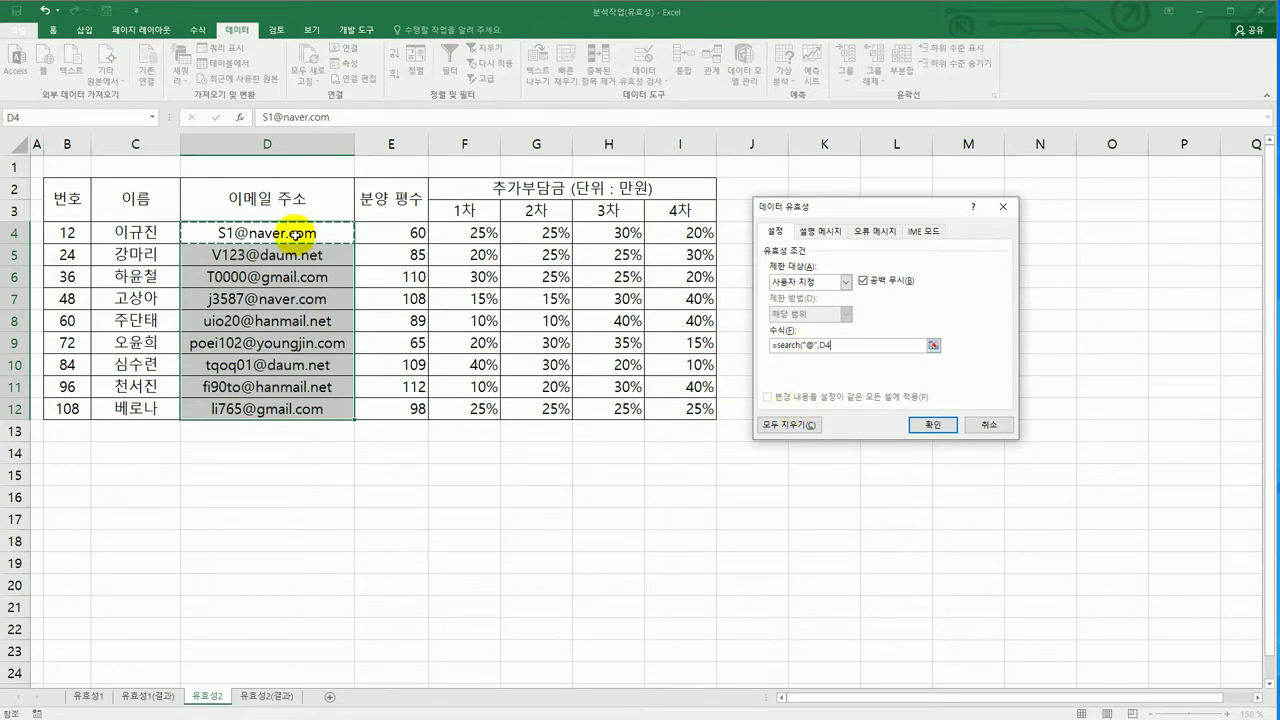
pyautogui.write(')')
pyautogui.write('2')
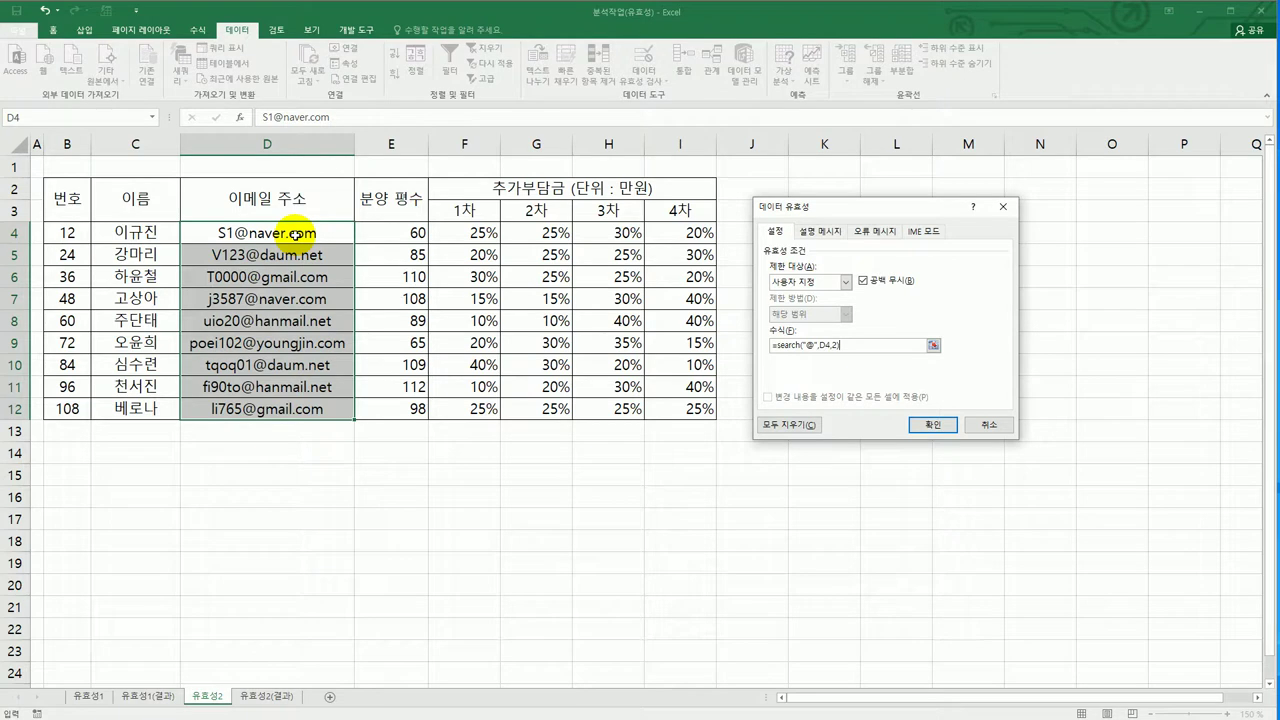
pyautogui.press('BackSpace')
pyautogui.press('BackSpace')
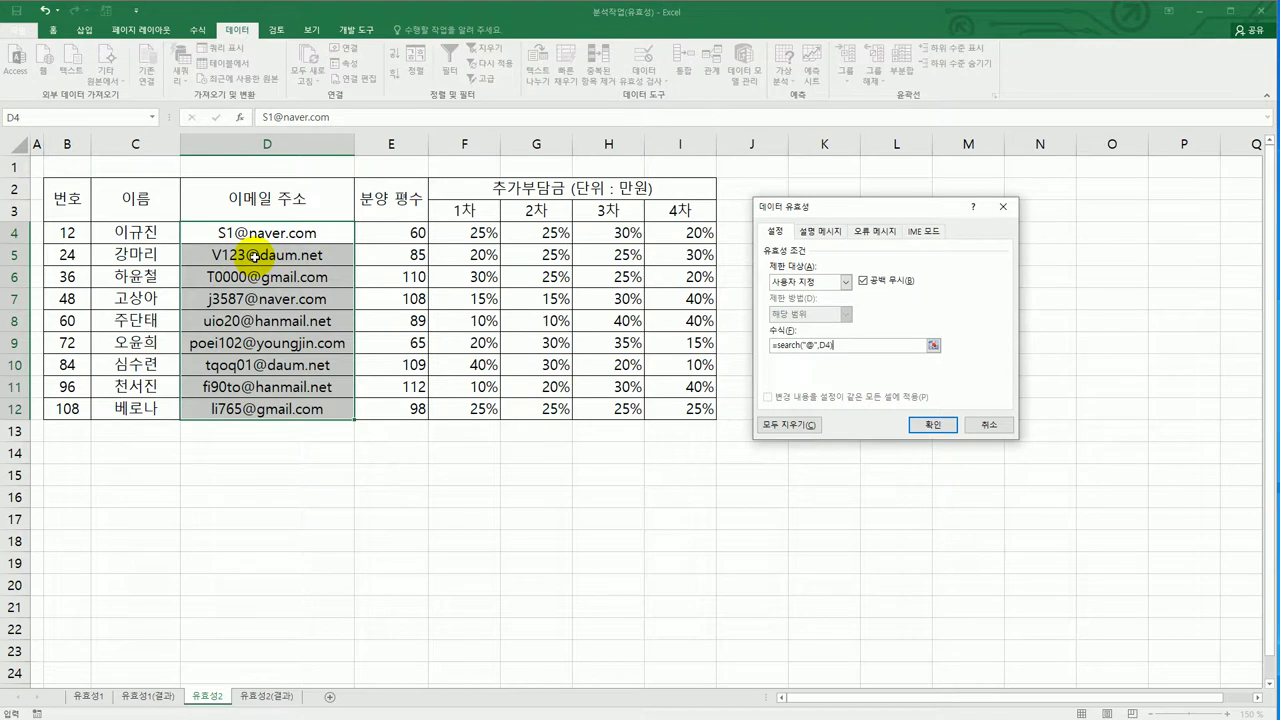
pyautogui.write('>=2')
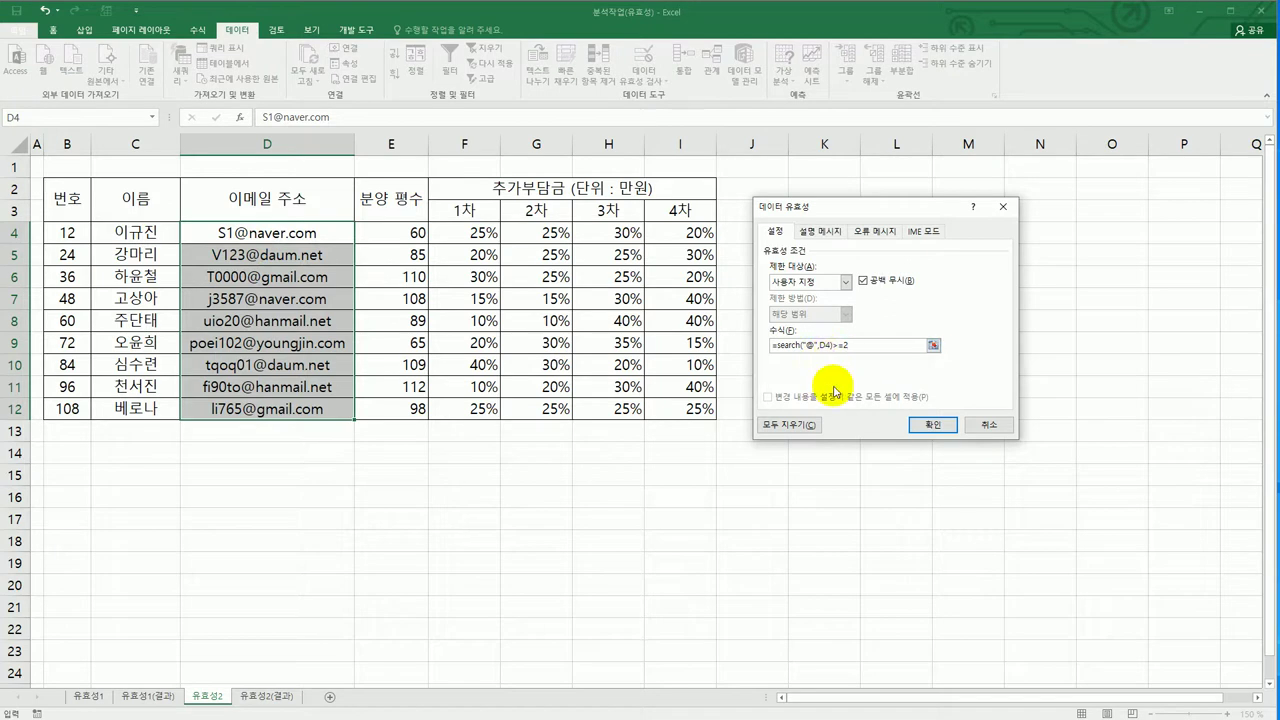
pyautogui.click(932, 424)
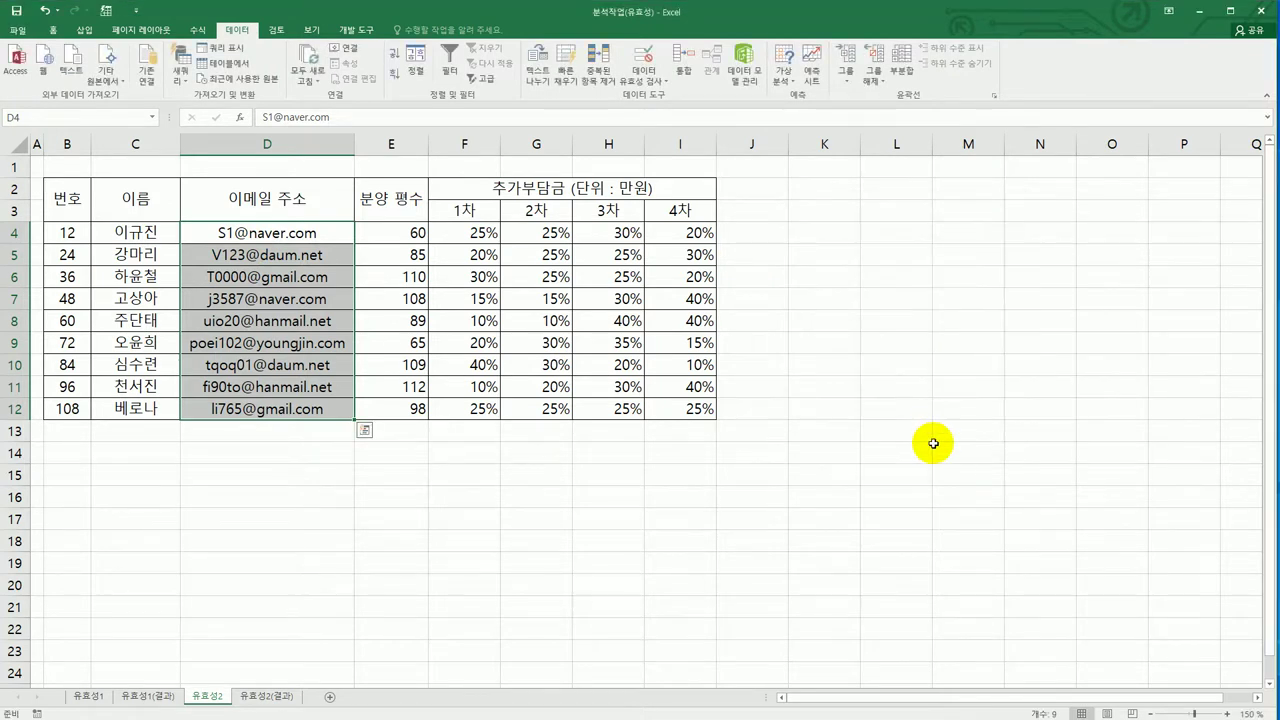
pyautogui.click(933, 443)
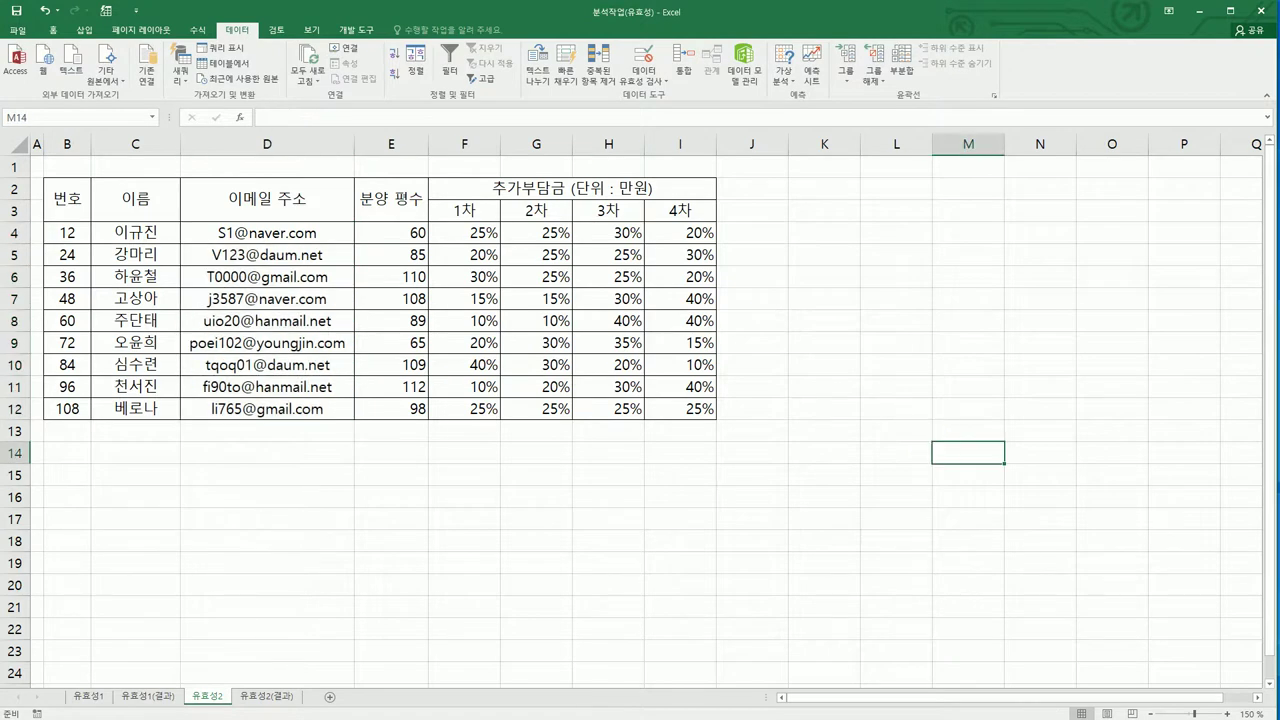
# Review the E4:E12 requirement in the textbook document and preview the QUOTIENT function's arguments in cell L6.
pyautogui.hotkey('alt', 'Tab')
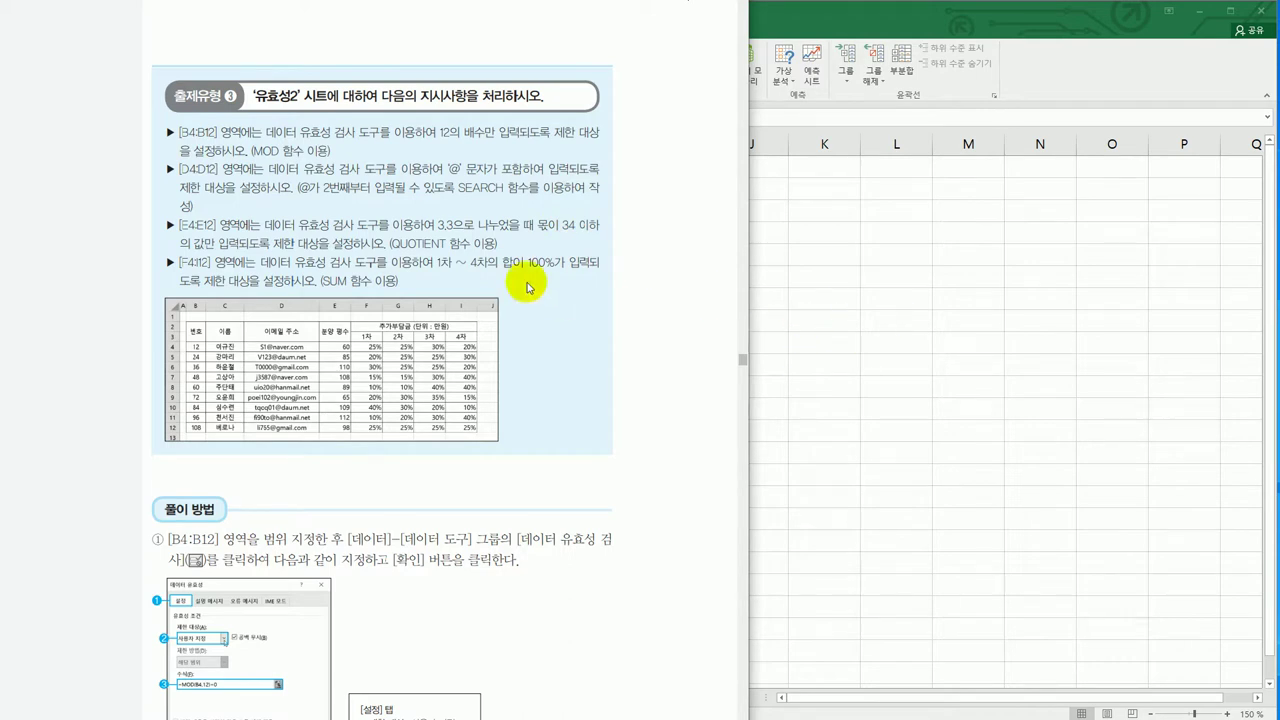
pyautogui.click(889, 292)
pyautogui.click(890, 274)
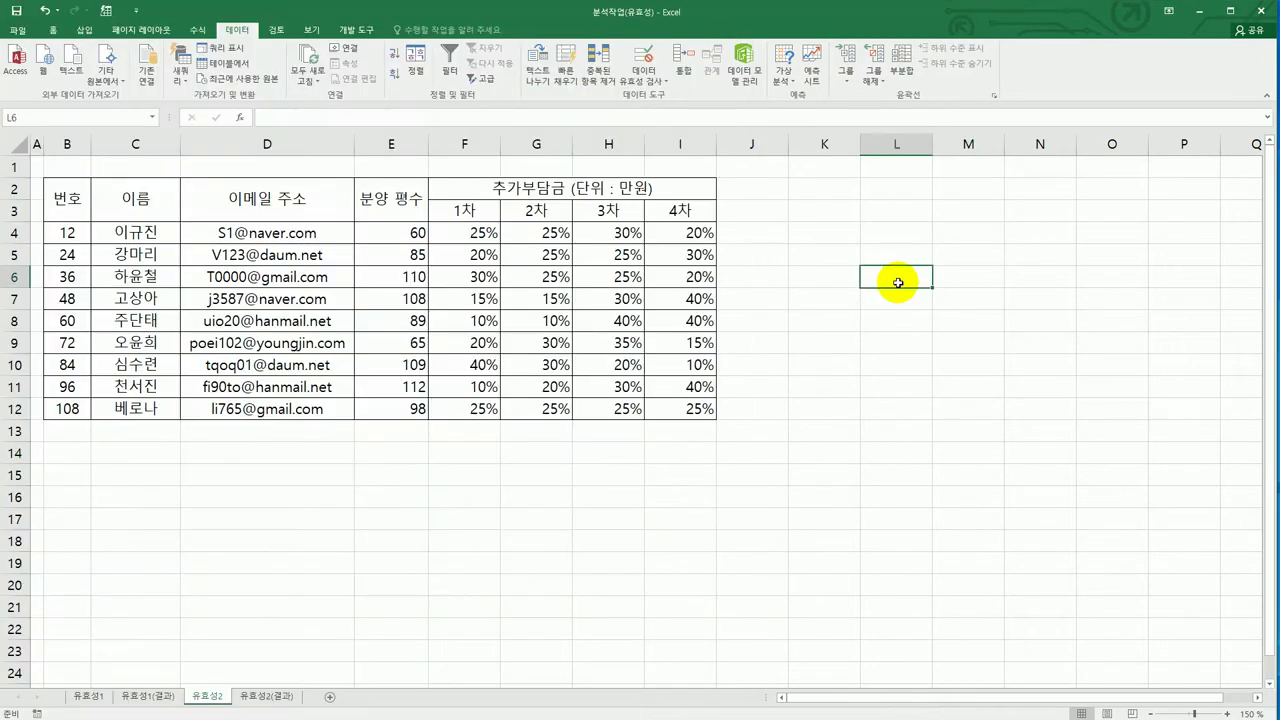
pyautogui.write('=')
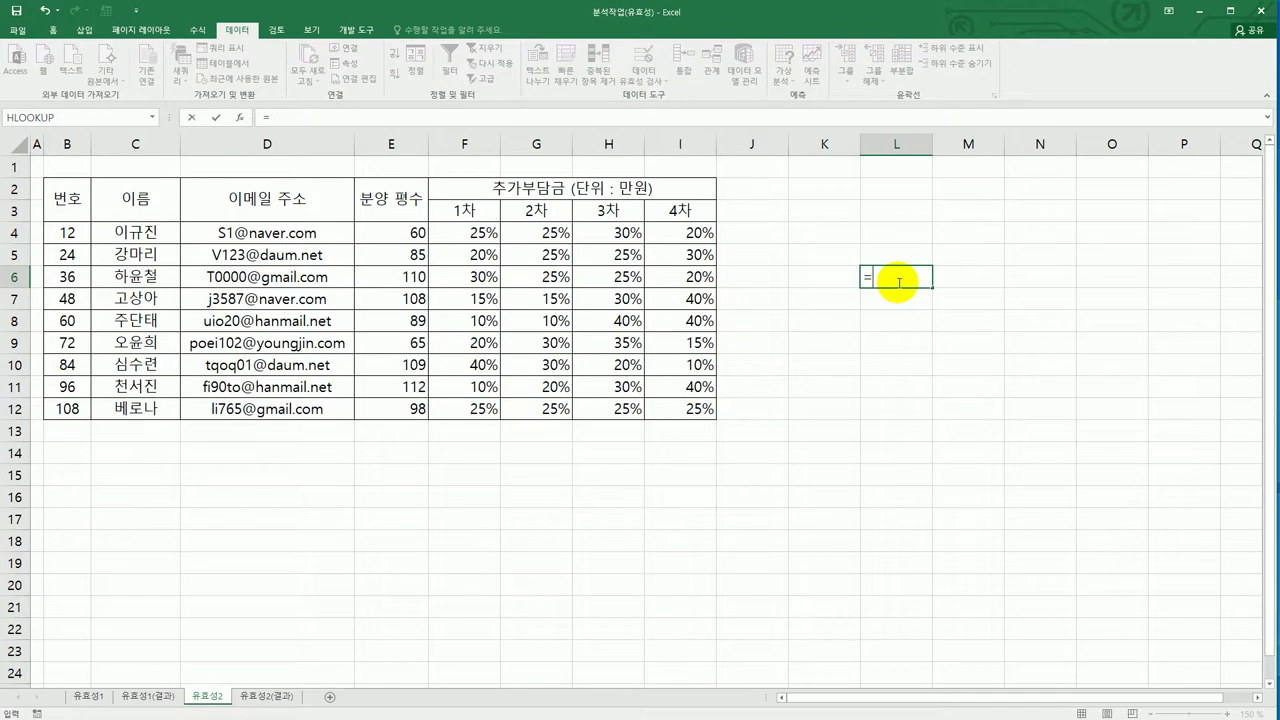
pyautogui.write('q')
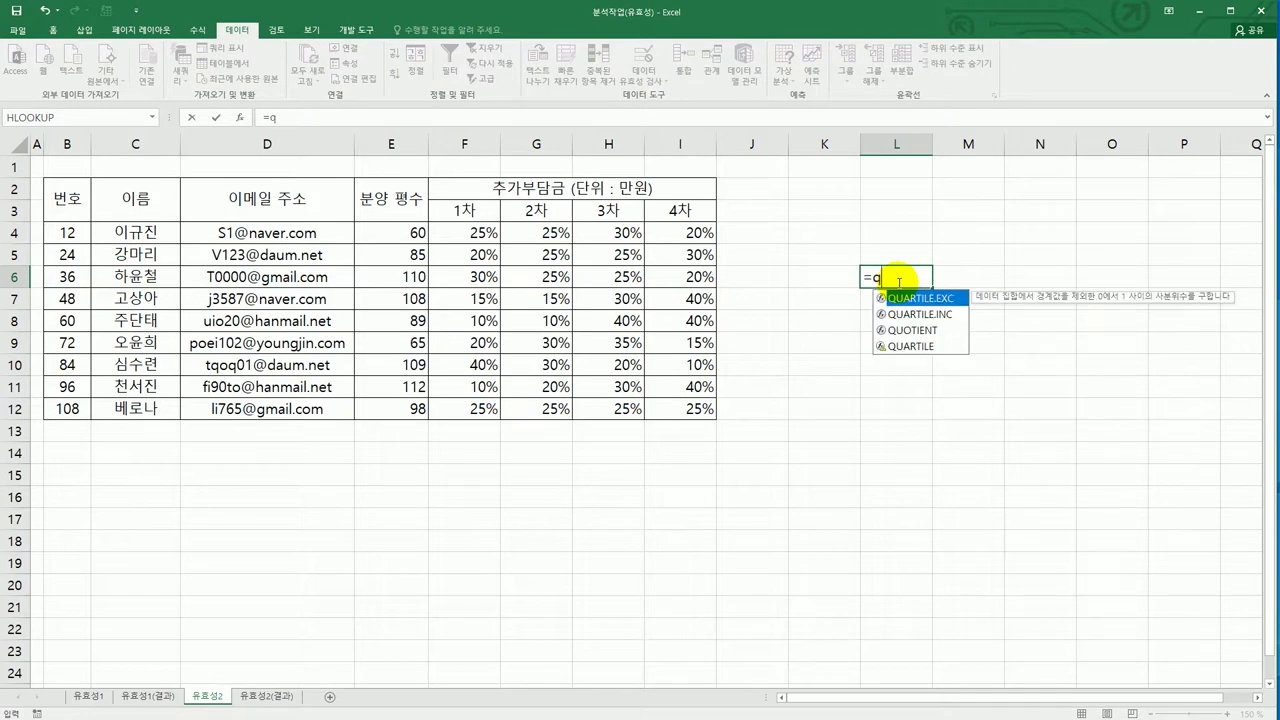
pyautogui.press('Down')
pyautogui.press('Down')
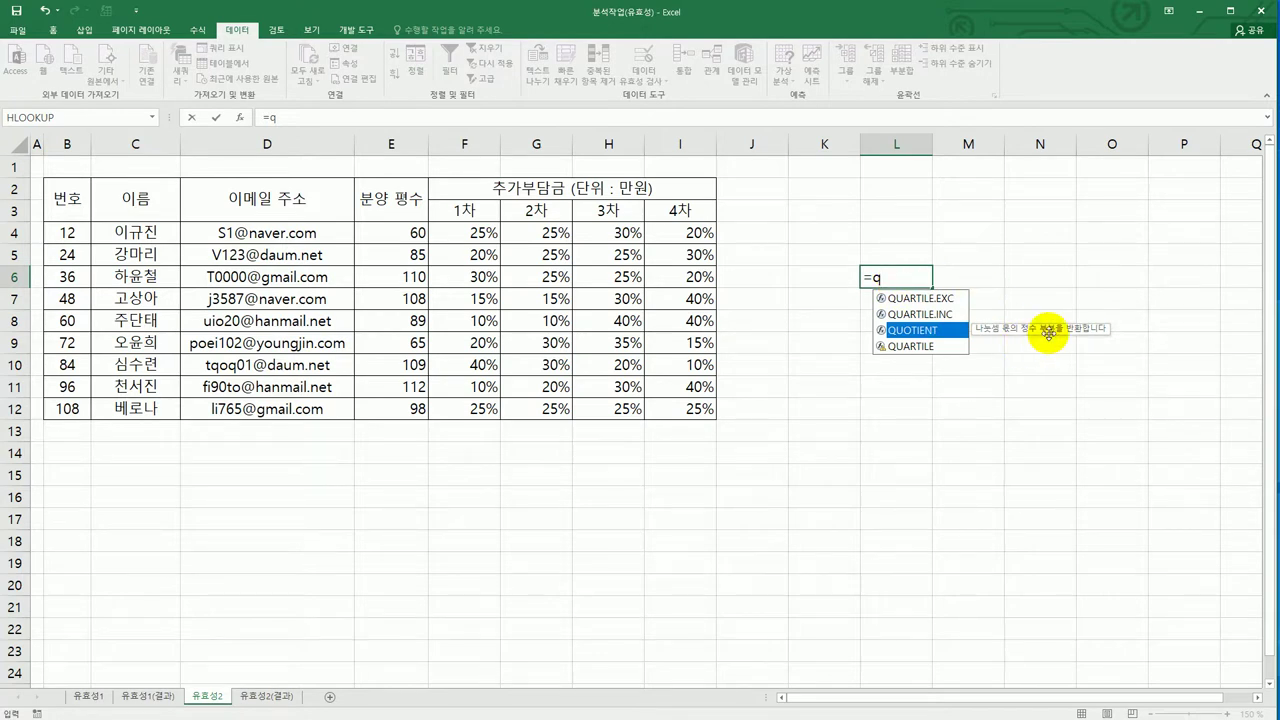
pyautogui.press('Tab')
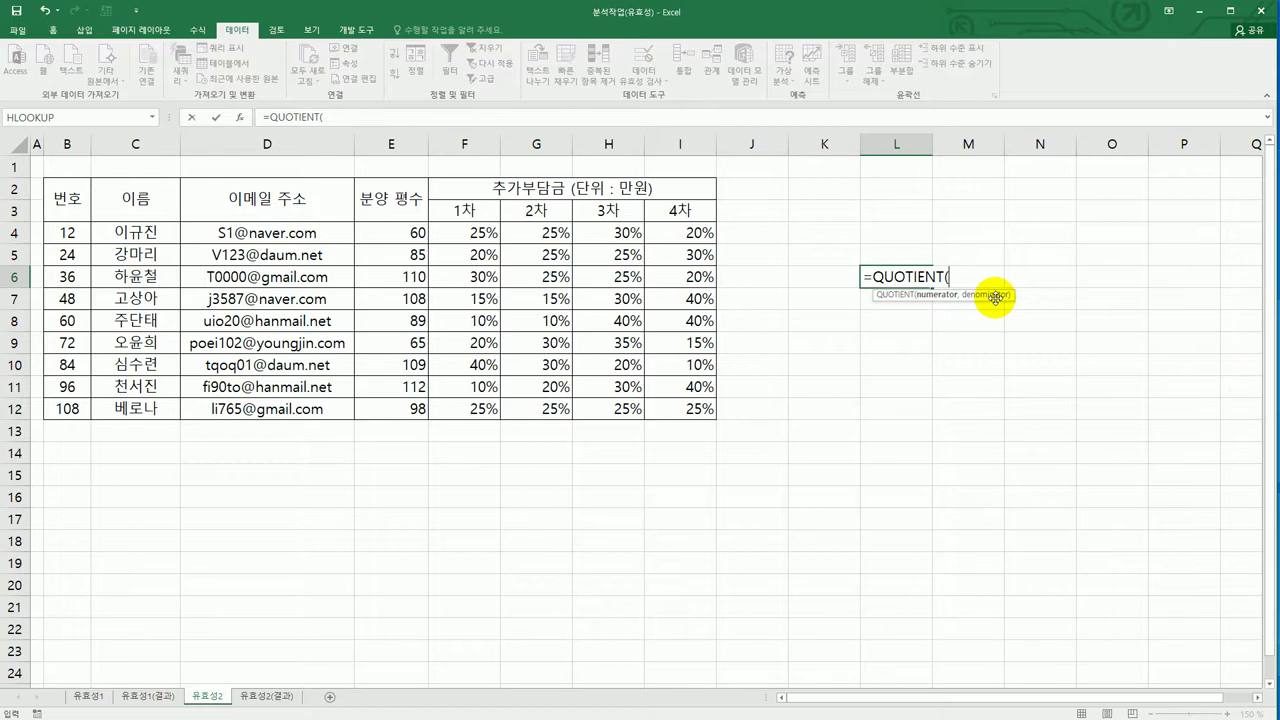
pyautogui.press('Escape')
# Start a data validation rule of type 사용자 지정 for the 분양 평수 values in E4:E12.
pyautogui.moveTo(410, 233); pyautogui.dragTo(399, 399)
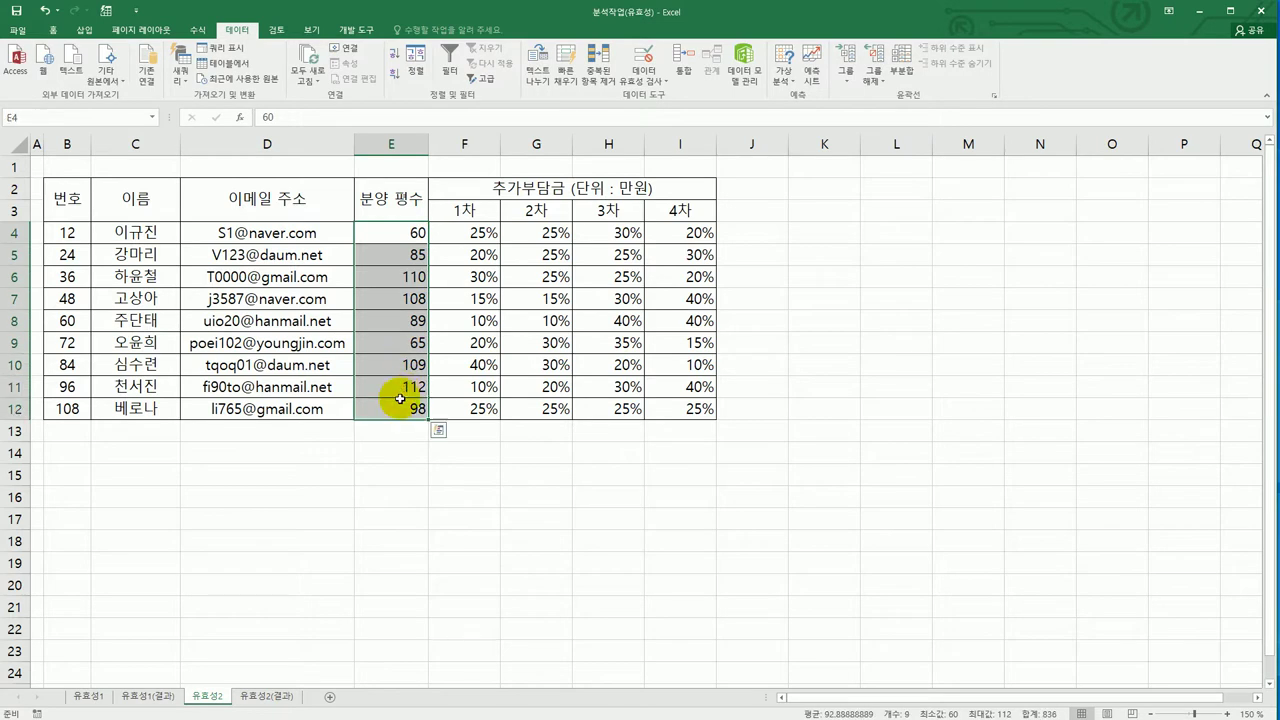
pyautogui.click(643, 58)
pyautogui.click(818, 282)
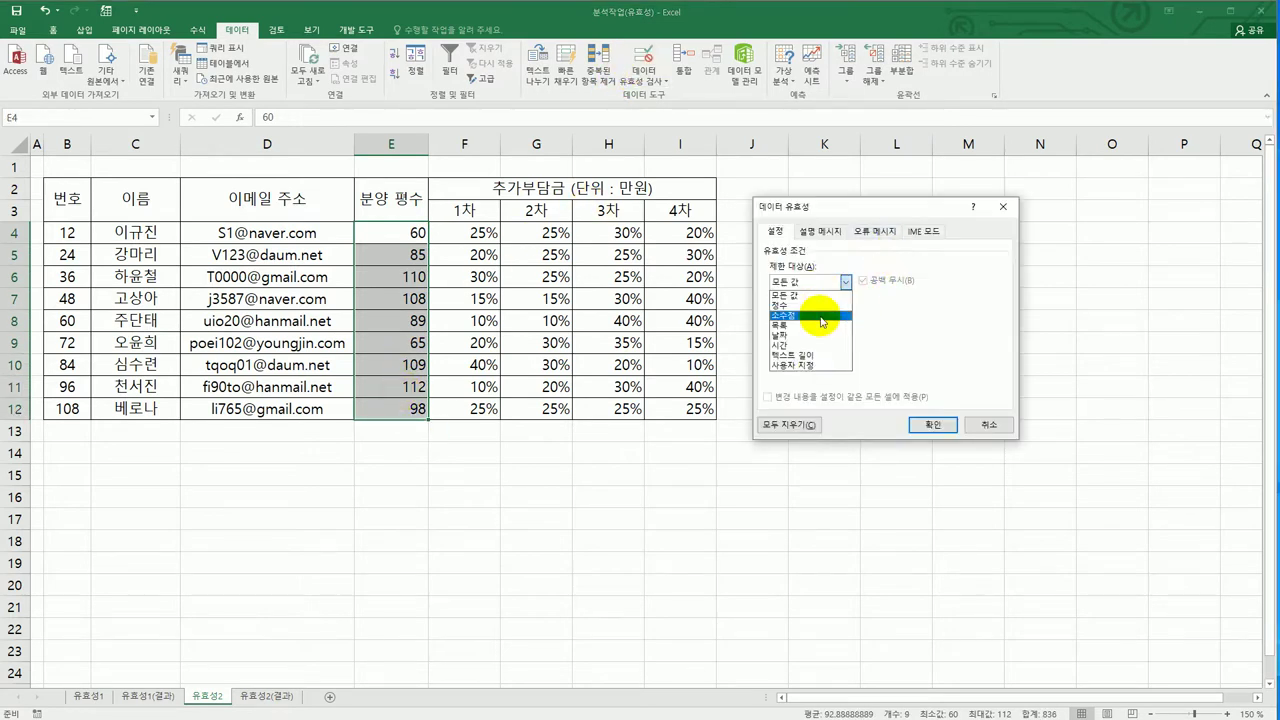
pyautogui.click(814, 365)
# Enter the validation formula =quotient(E4,3.3)<=34 for E4:E12 and apply the rule.
pyautogui.click(794, 344)
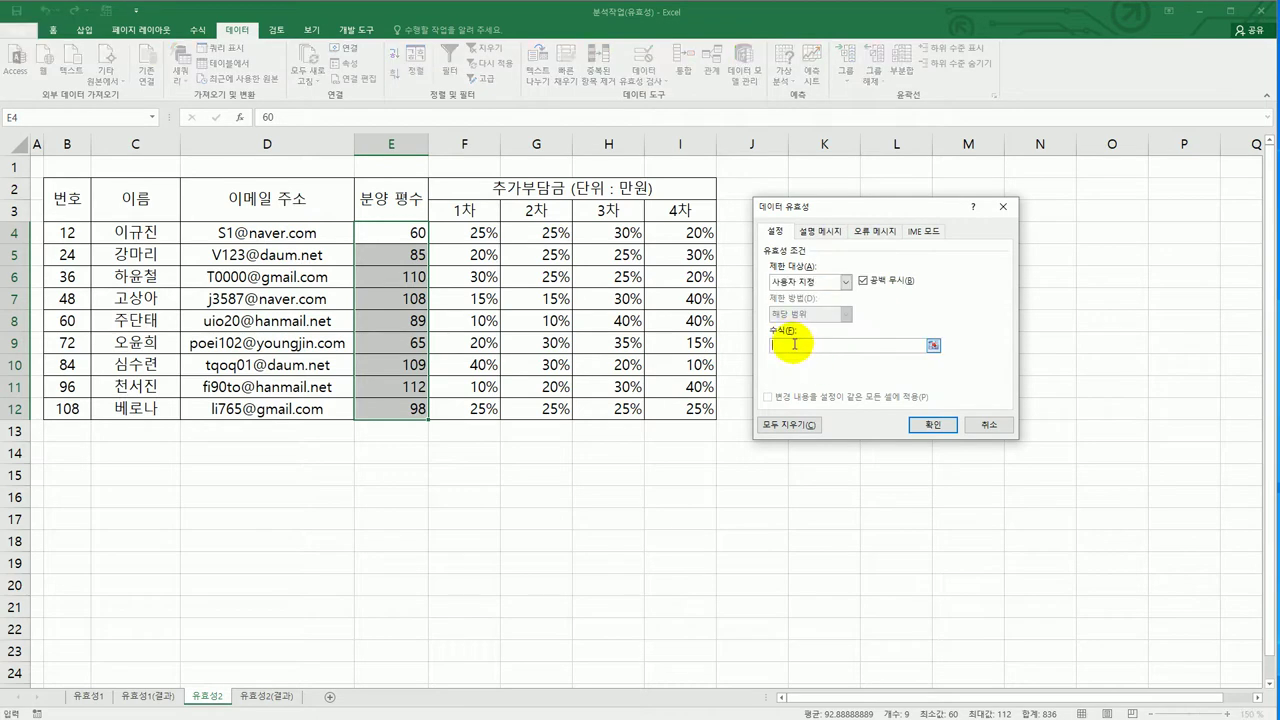
pyautogui.write('=ㅁㅜ')
pyautogui.write('ㅇ')
pyautogui.write('o')
pyautogui.write('tient(')
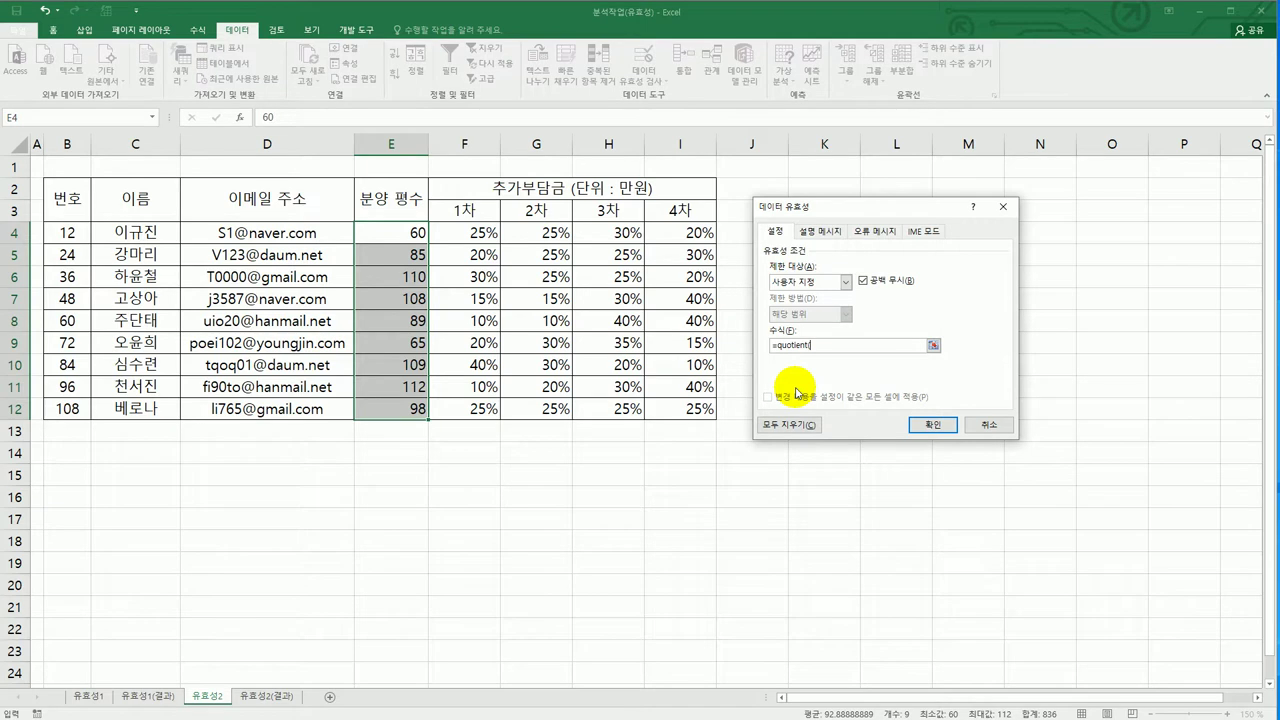
pyautogui.click(414, 232)
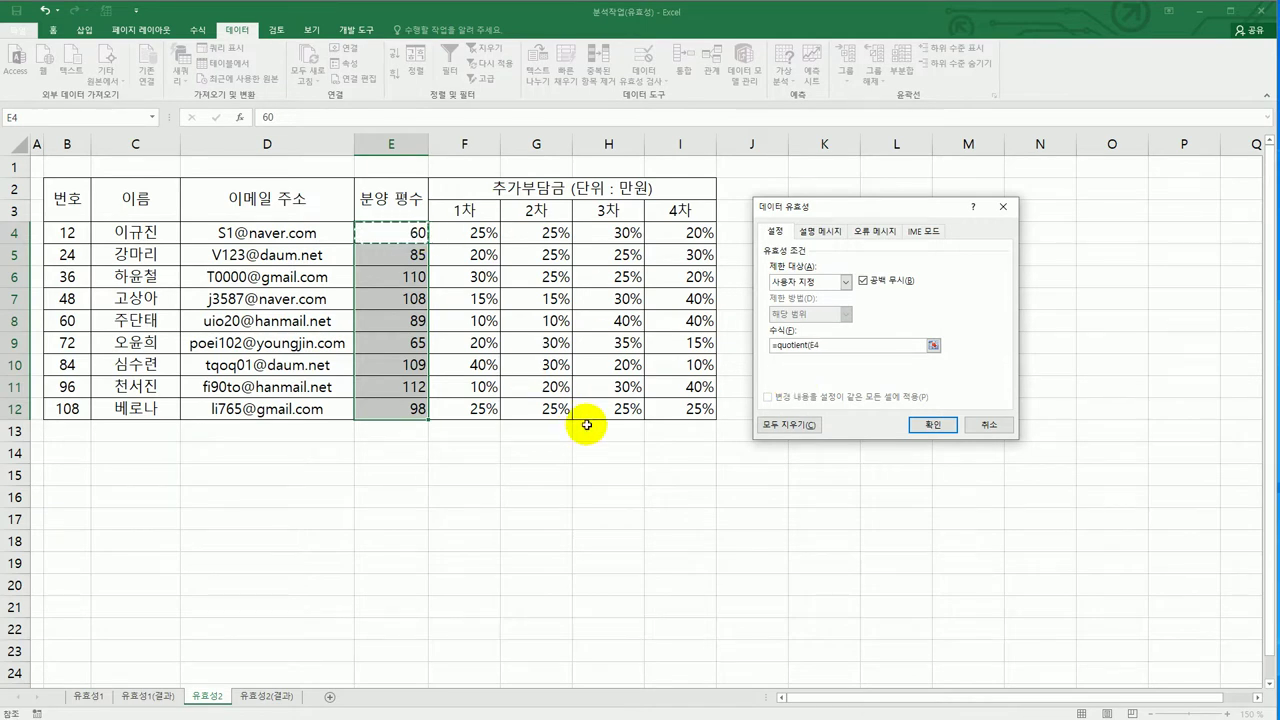
pyautogui.write(',3.3)<=34')
pyautogui.click(929, 424)
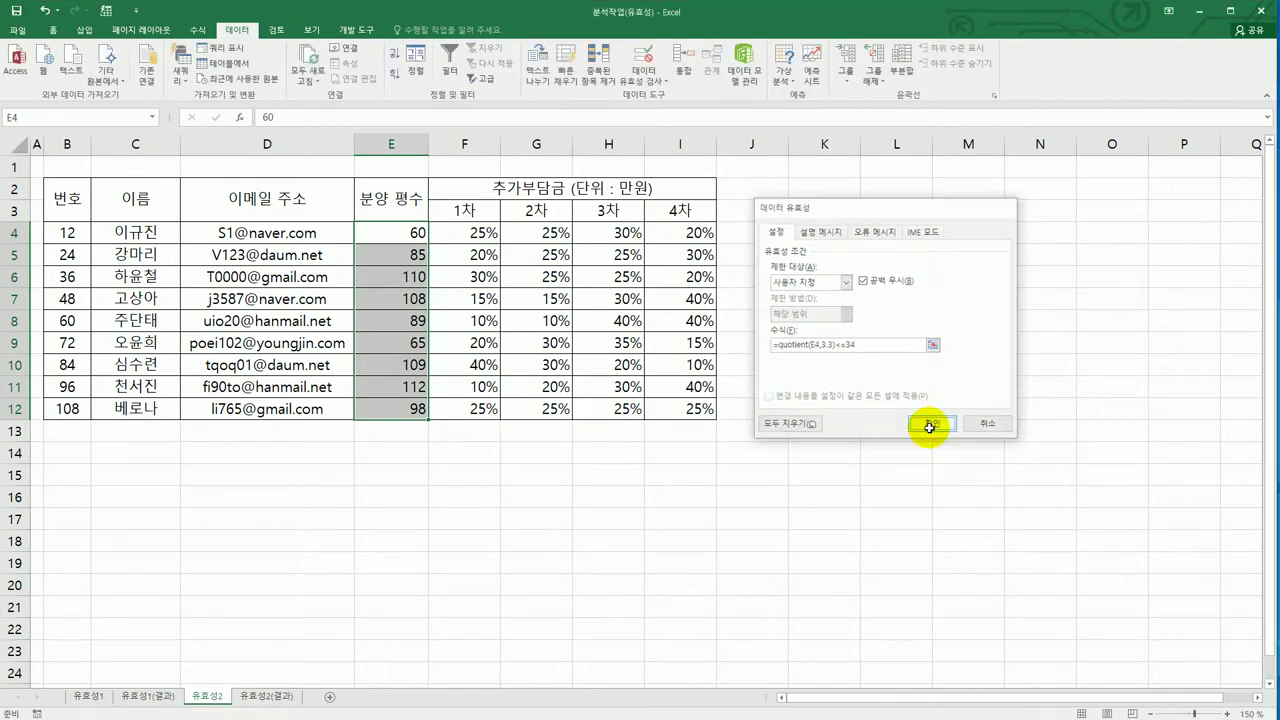
# Check the F4:I12 requirement in the textbook document and start a 사용자 지정 validation rule for F4:I12.
pyautogui.click(384, 408)
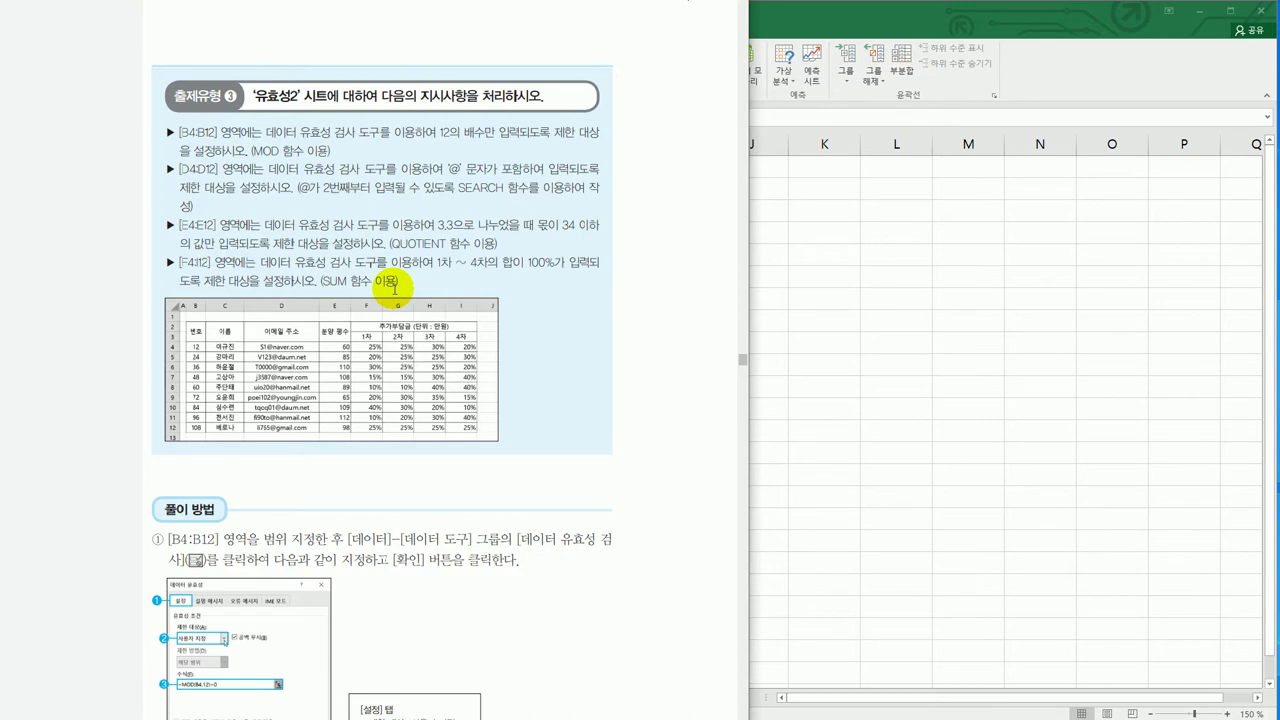
pyautogui.click(780, 334)
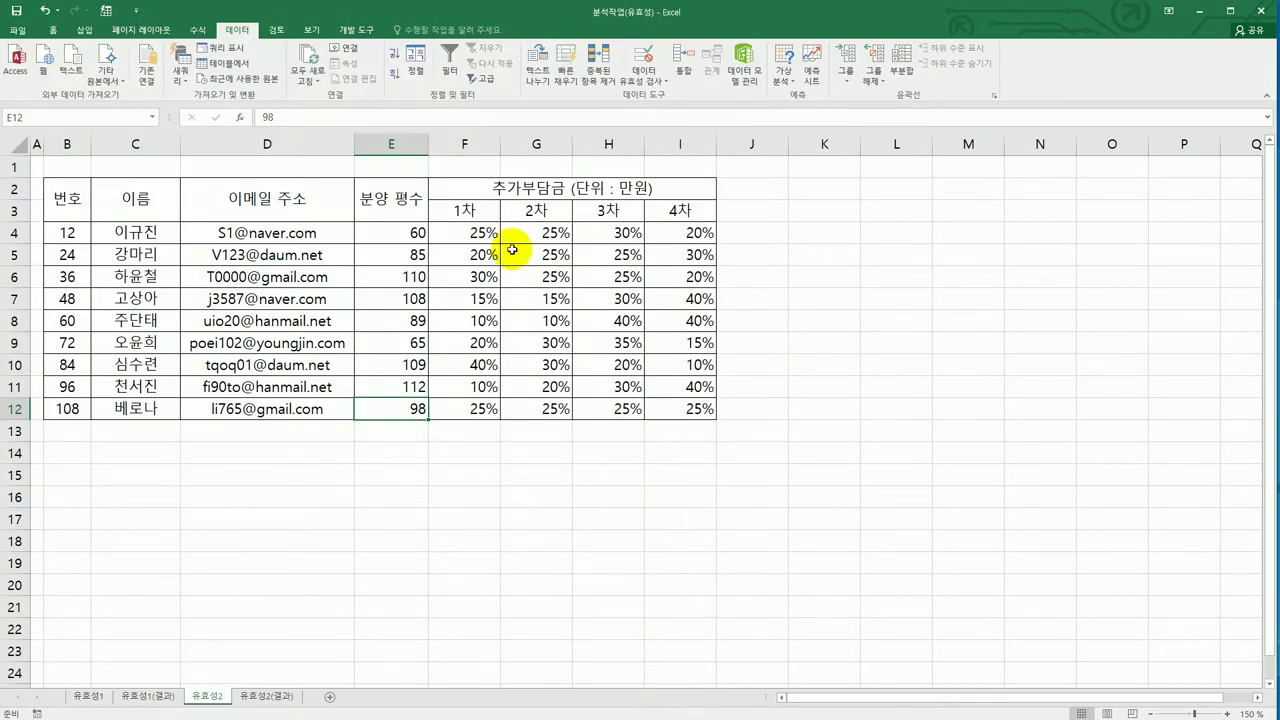
pyautogui.moveTo(470, 236); pyautogui.dragTo(688, 407)
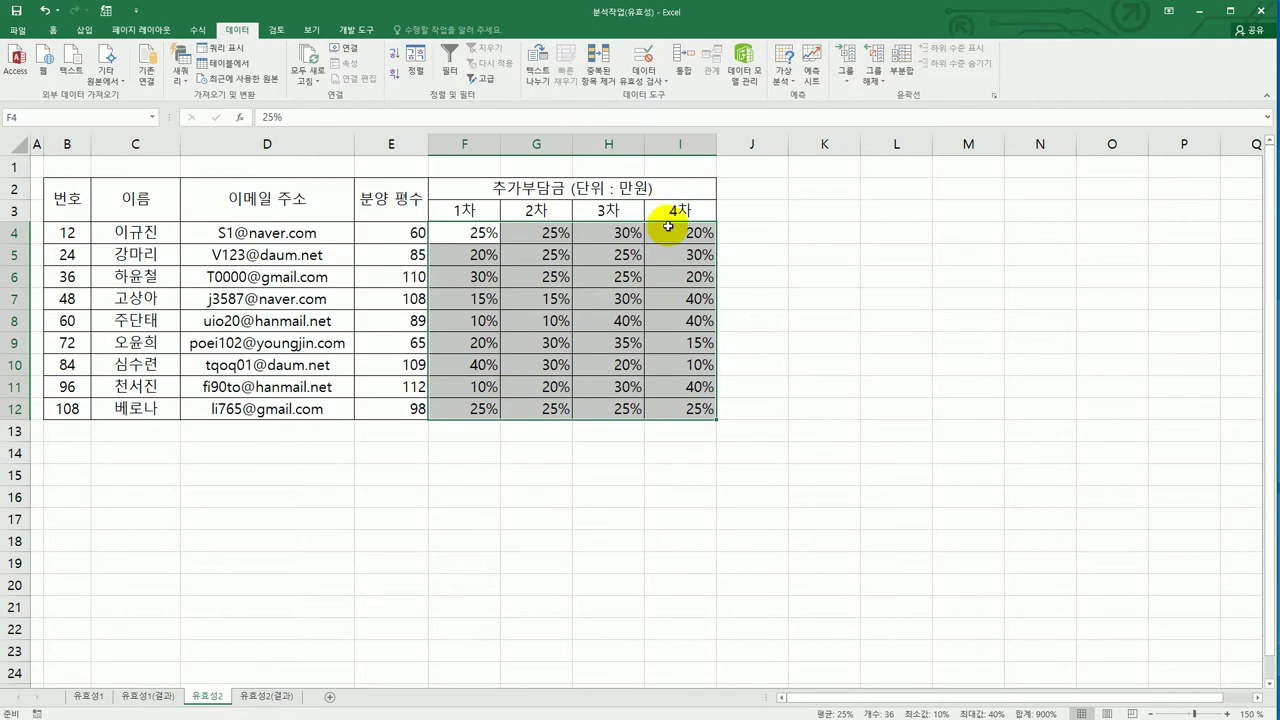
pyautogui.click(645, 60)
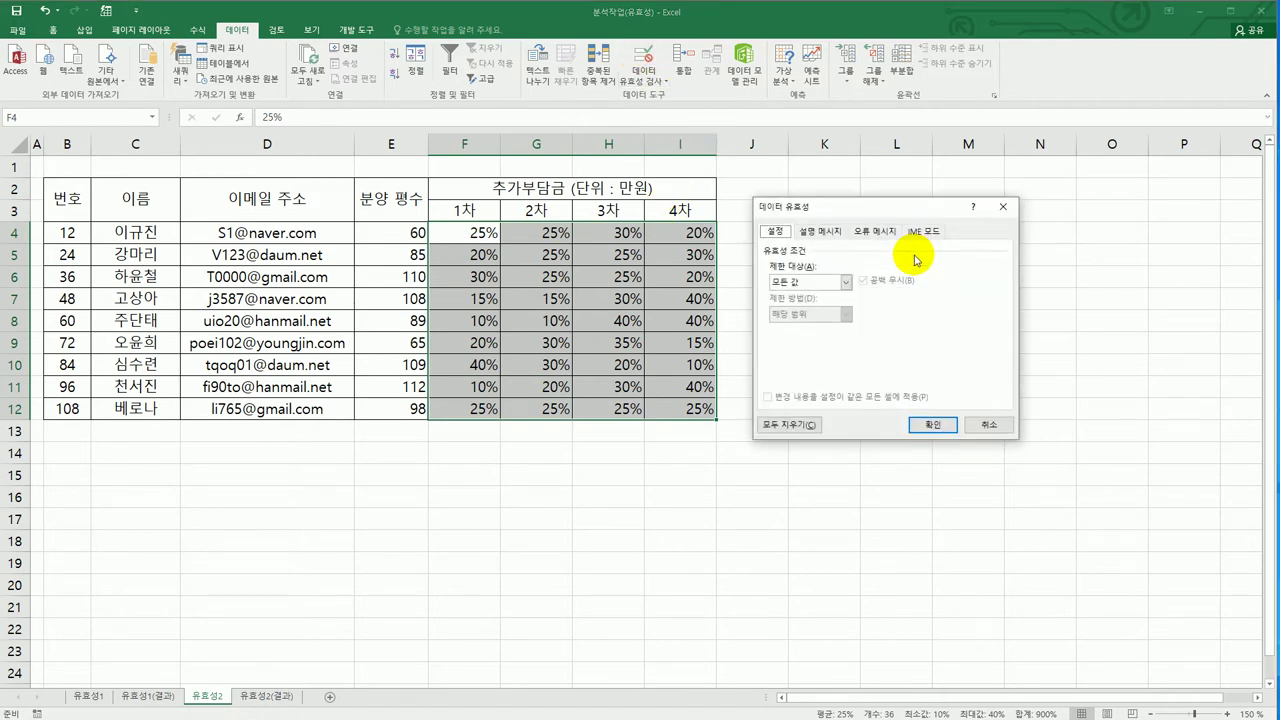
pyautogui.click(845, 286)
pyautogui.click(828, 362)
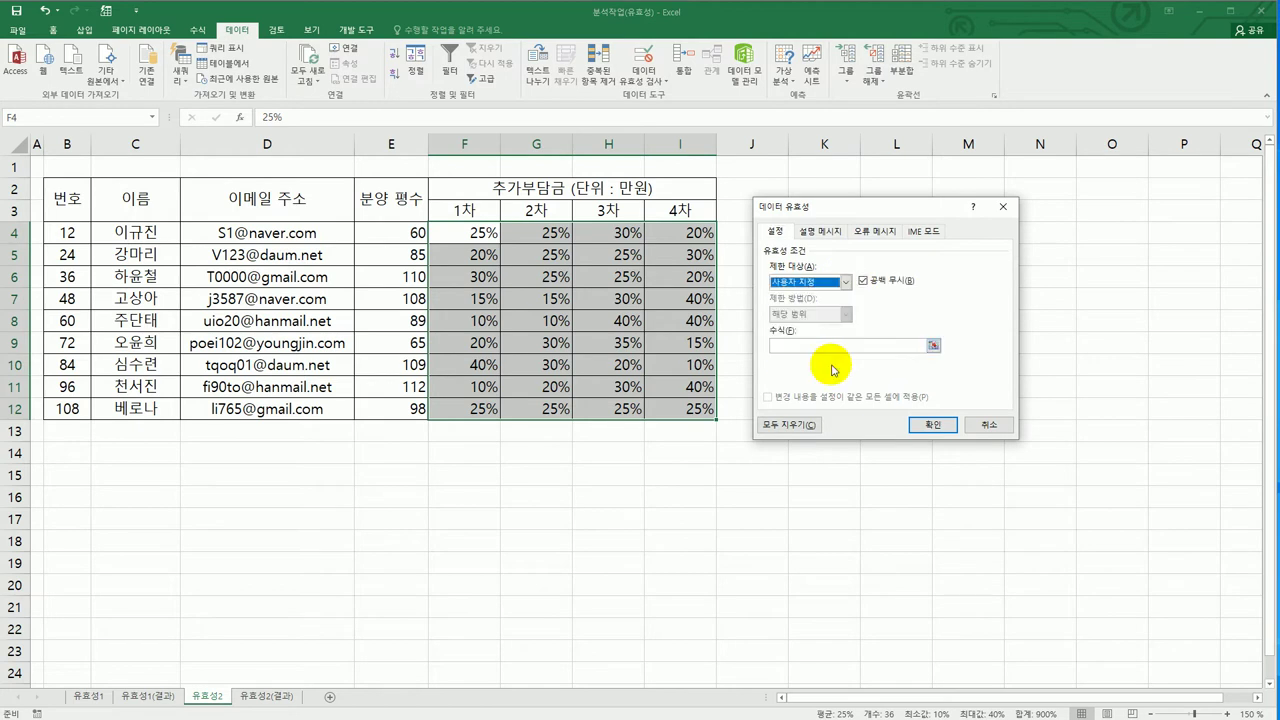
# Apply the validation formula =sum($F4:$I4)=100% to F4:I12 and switch back to the textbook document.
pyautogui.click(824, 344)
pyautogui.write('=sum(')
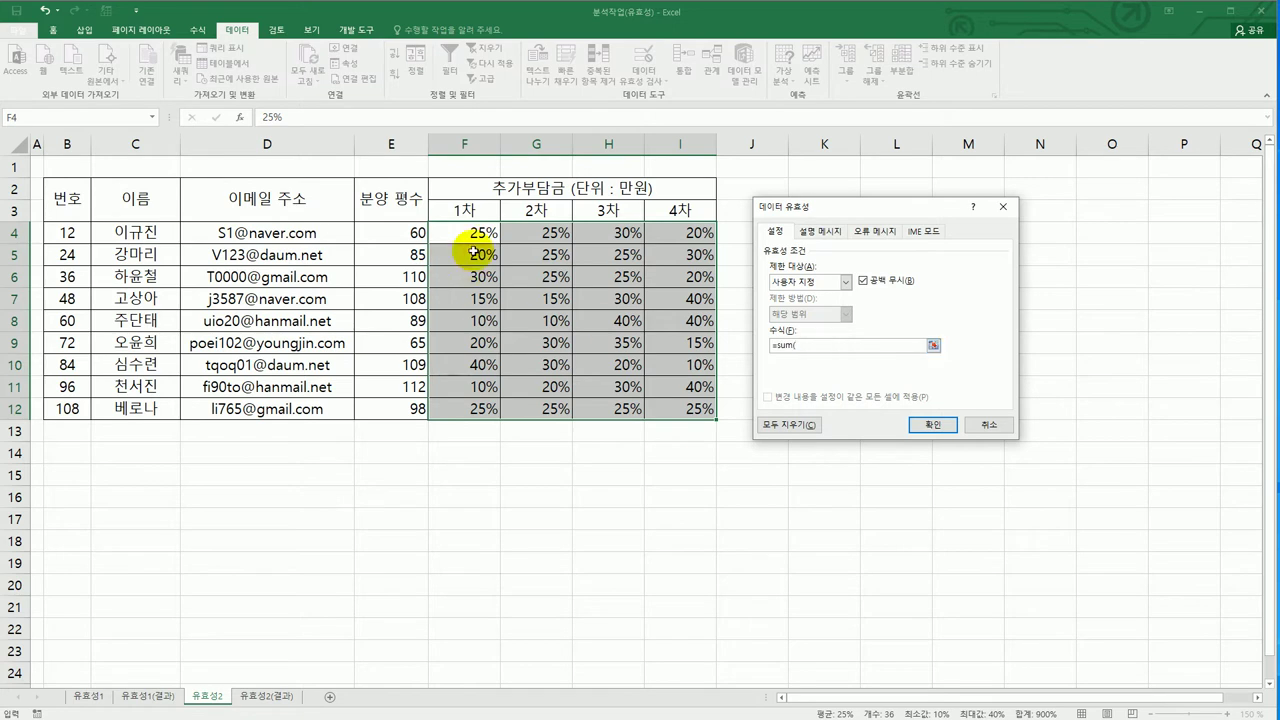
pyautogui.moveTo(460, 232); pyautogui.dragTo(665, 229)
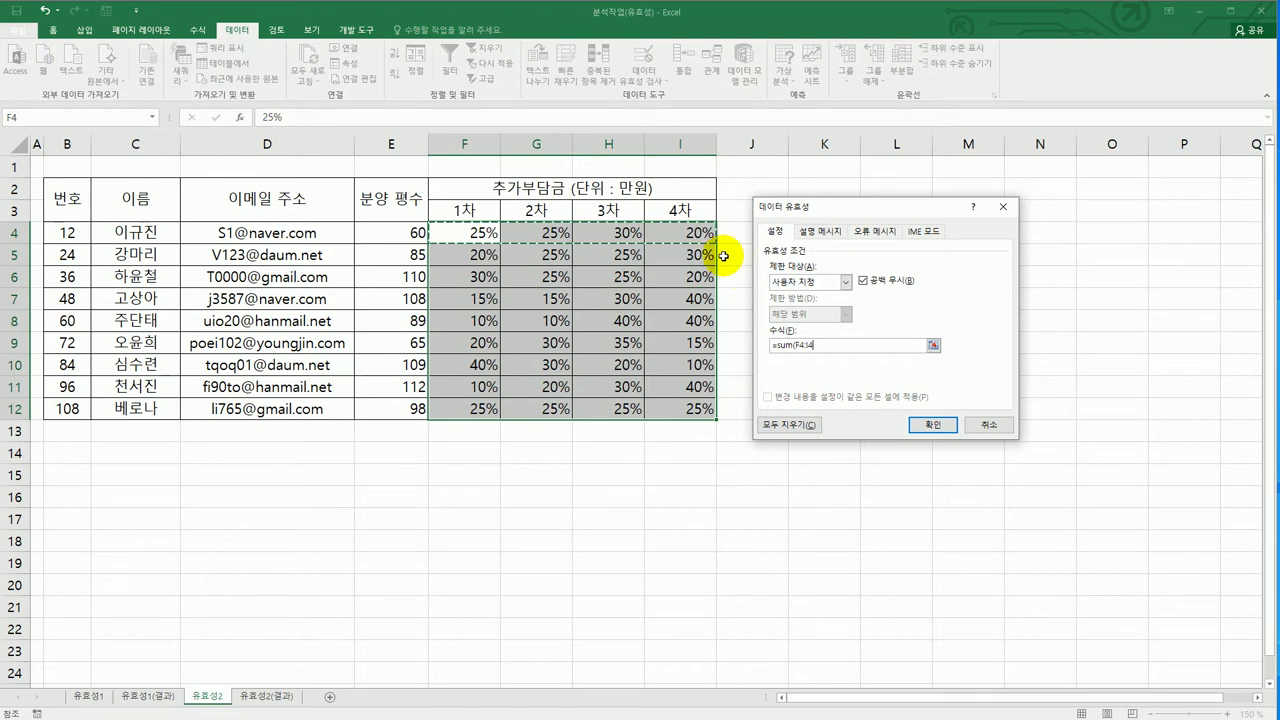
pyautogui.press('F4')
pyautogui.press('F4')
pyautogui.press('F4')
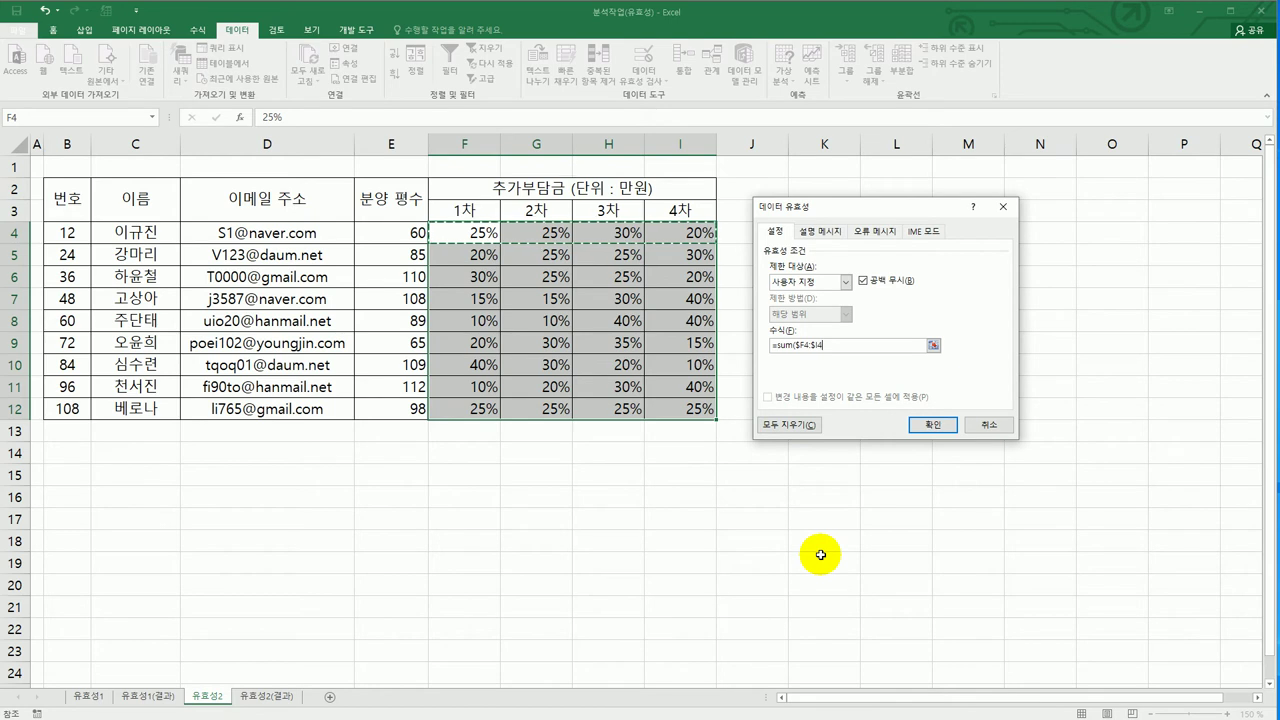
pyautogui.write(')=')
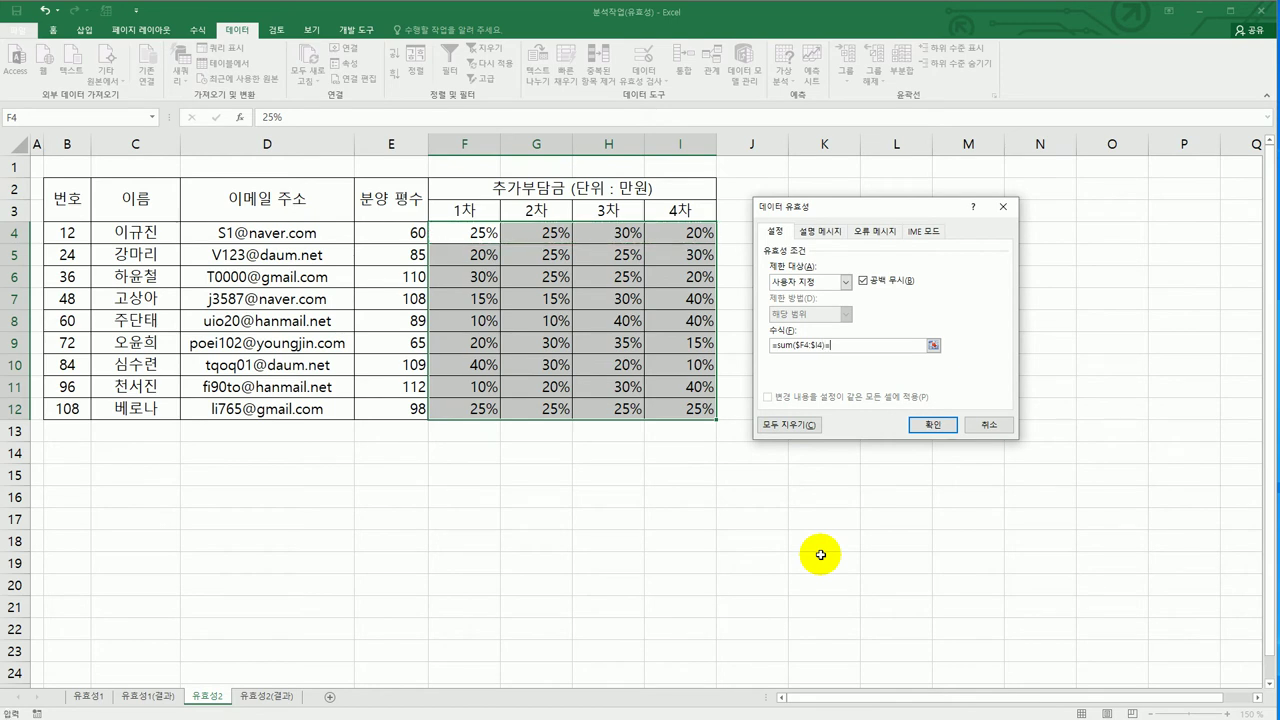
pyautogui.write('100%')
pyautogui.click(931, 425)
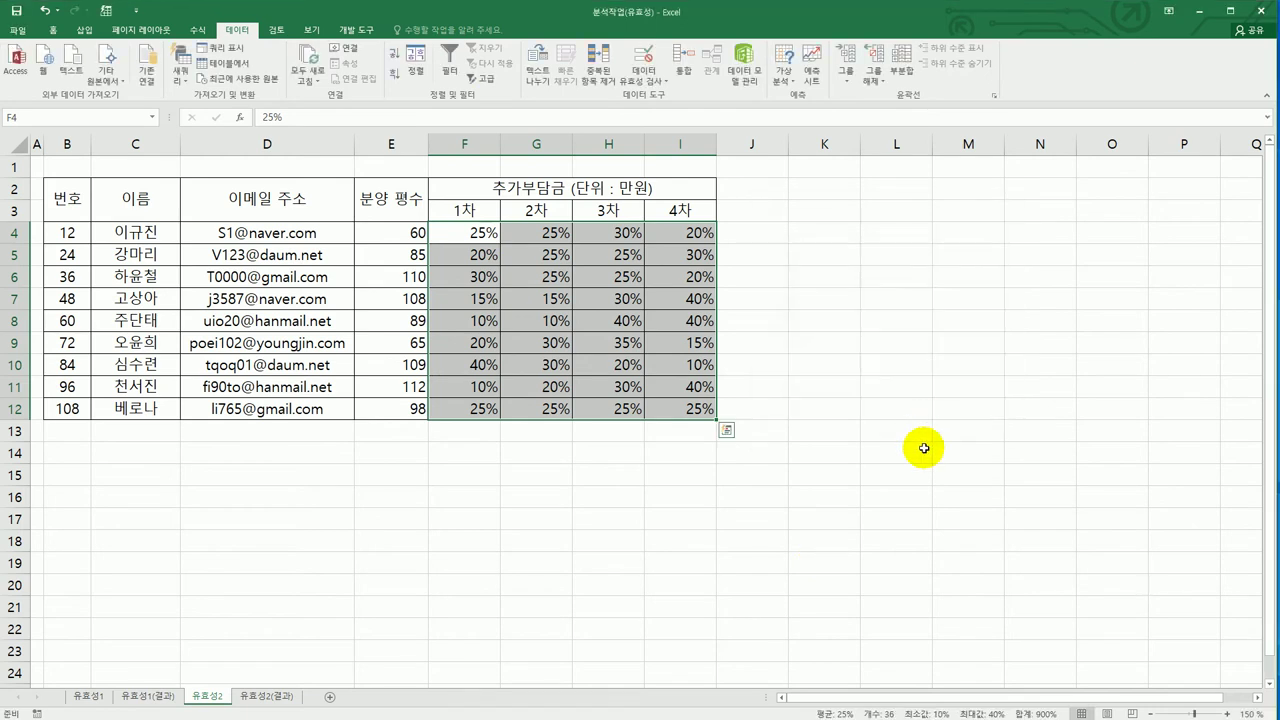
pyautogui.click(924, 448)
pyautogui.hotkey('alt', 'Tab')
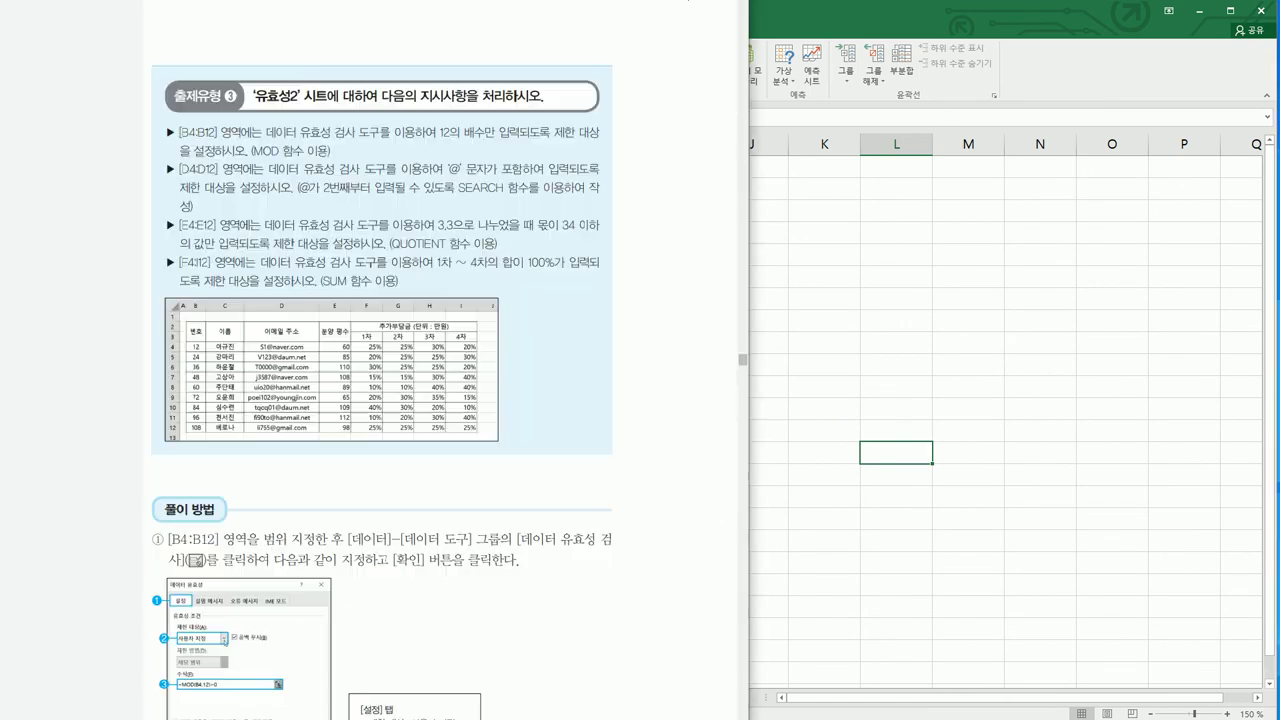